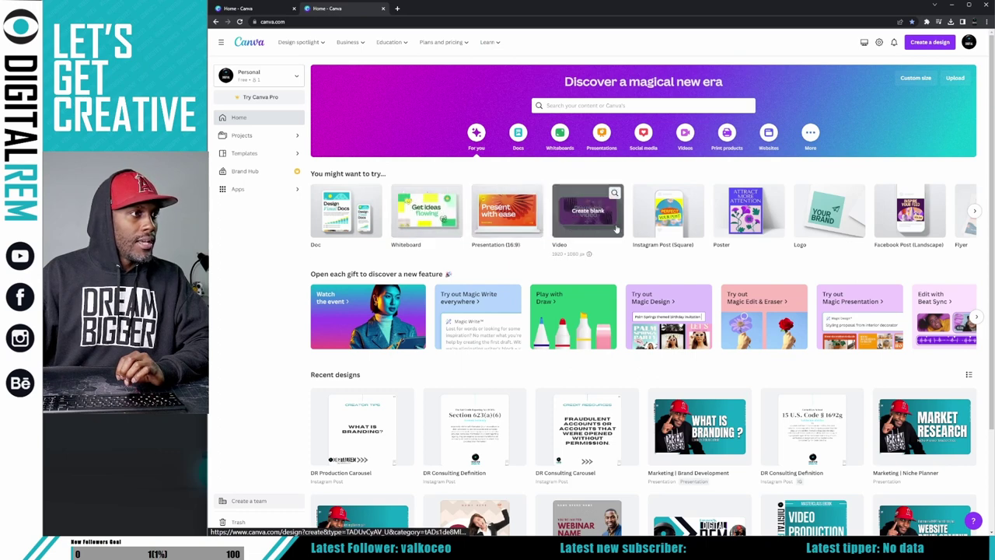
Step: Look through the suggested design types and create a blank square Instagram Post design
left_click(975, 212)
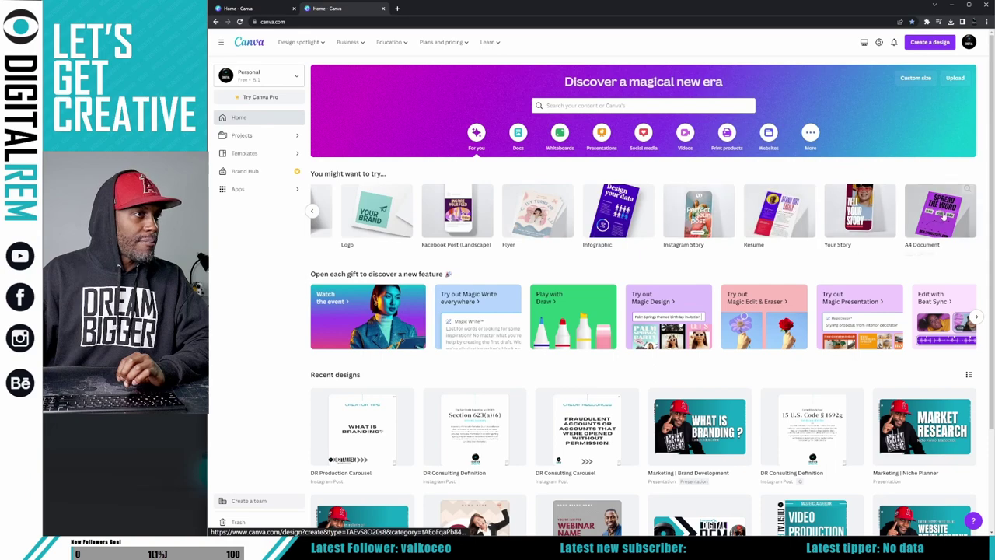
mouse_move(964, 210)
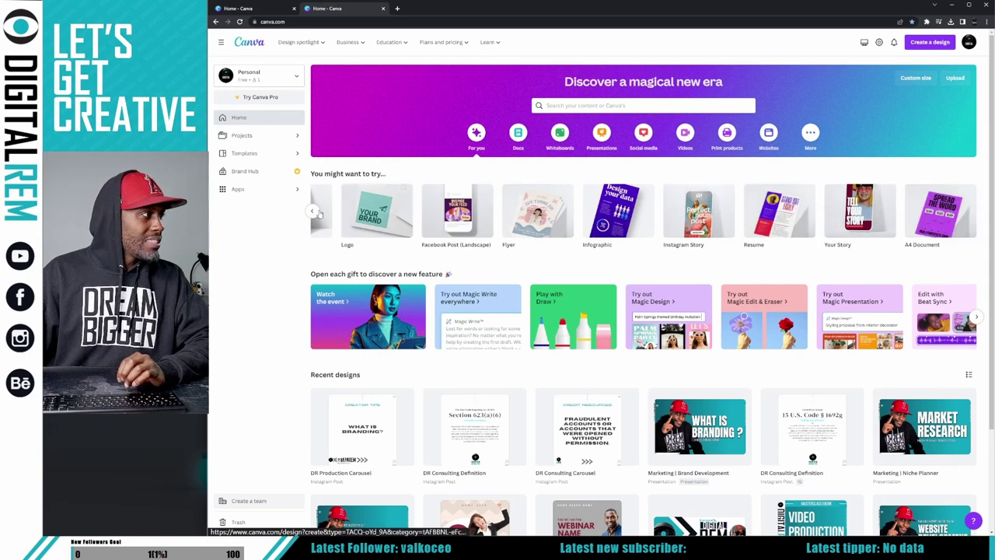
left_click(312, 210)
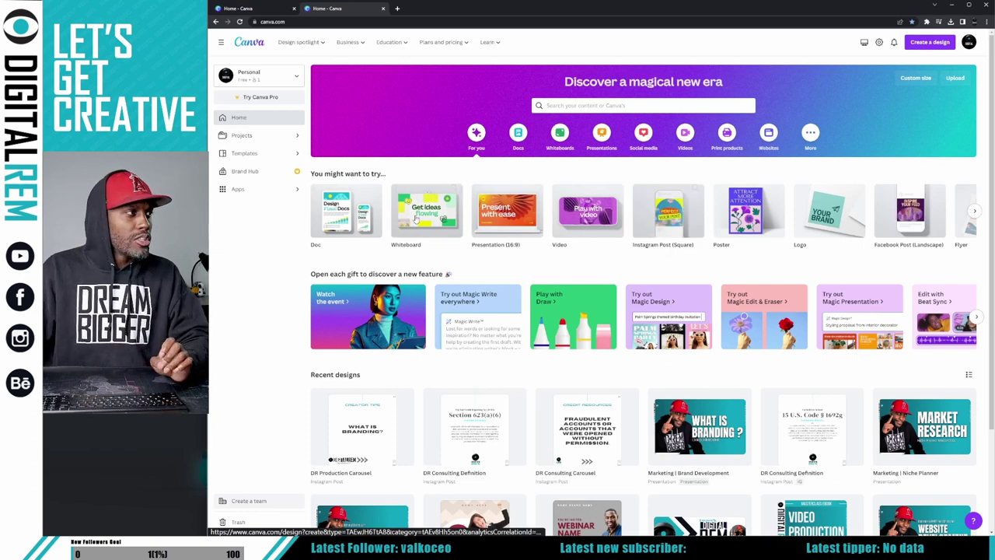
left_click(662, 225)
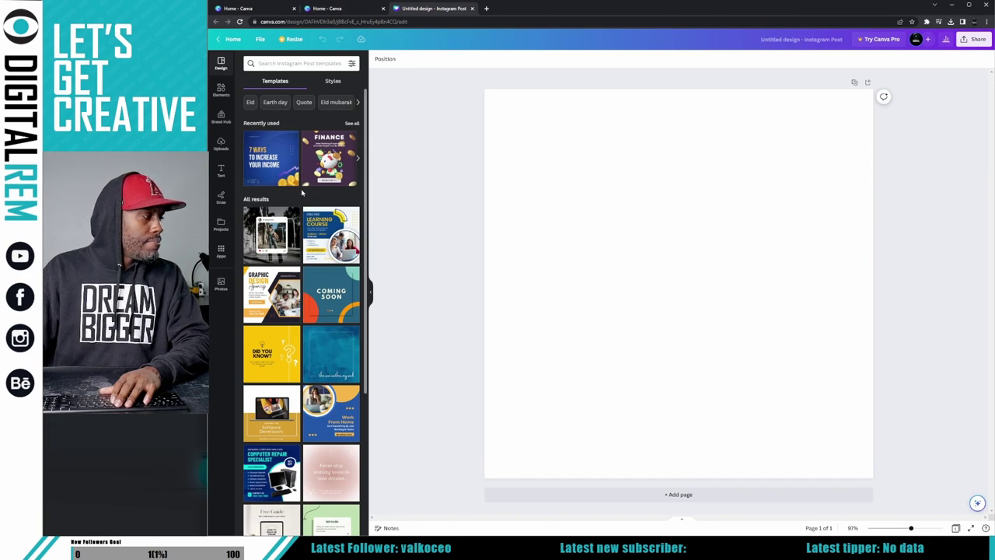
Step: Examine the available Instagram Post templates, including the recently used ones, and glance at the element categories
scroll(296, 209, "down", 4)
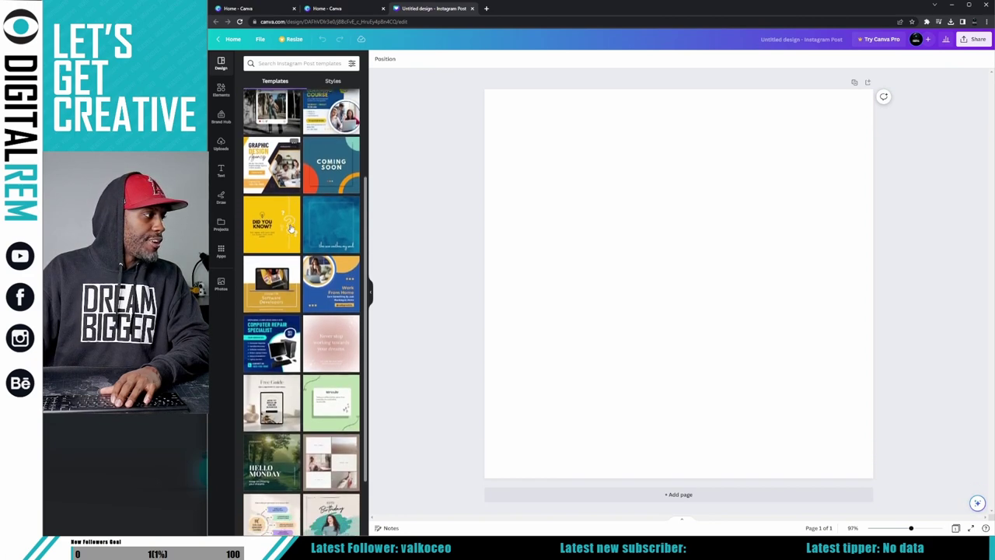
scroll(290, 231, "up", 4)
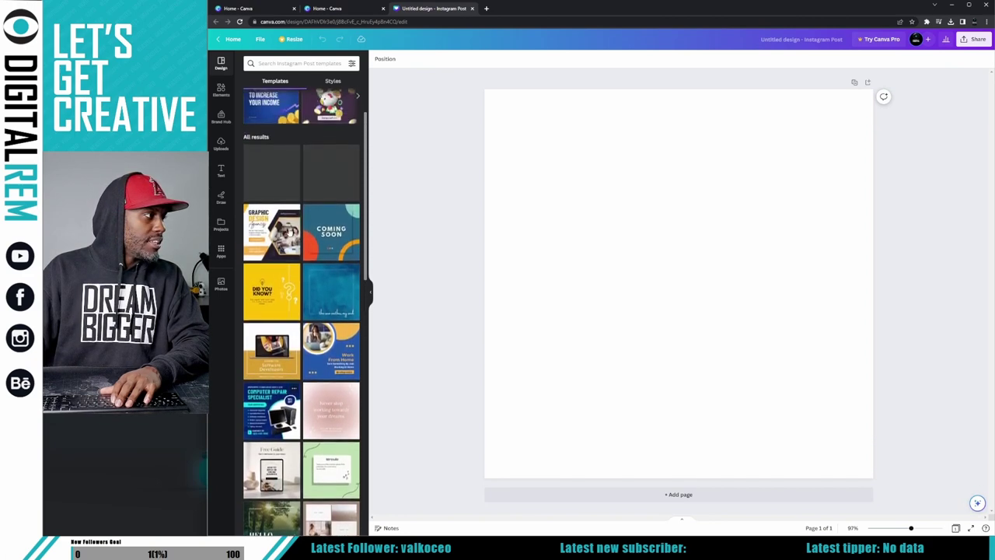
scroll(290, 231, "up", 2)
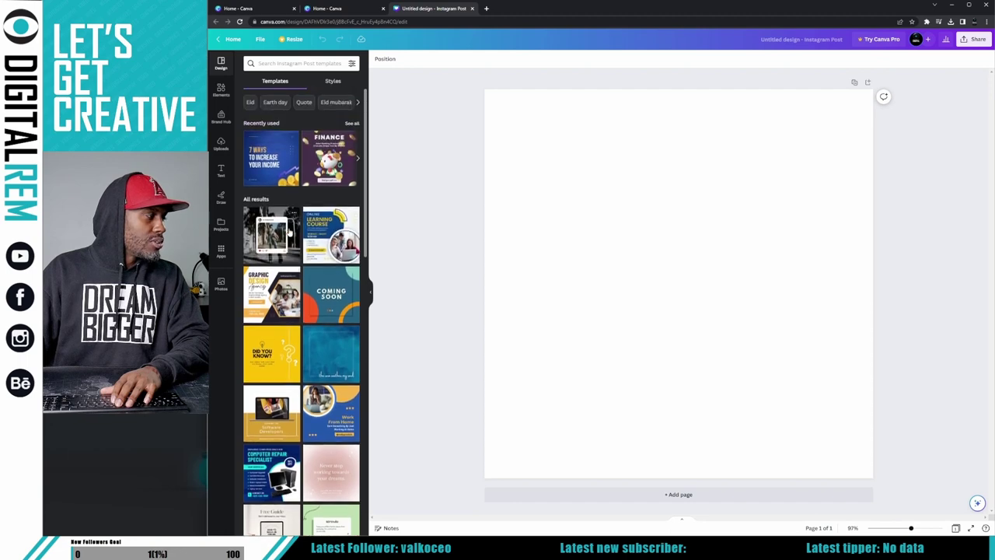
scroll(290, 232, "down", 10)
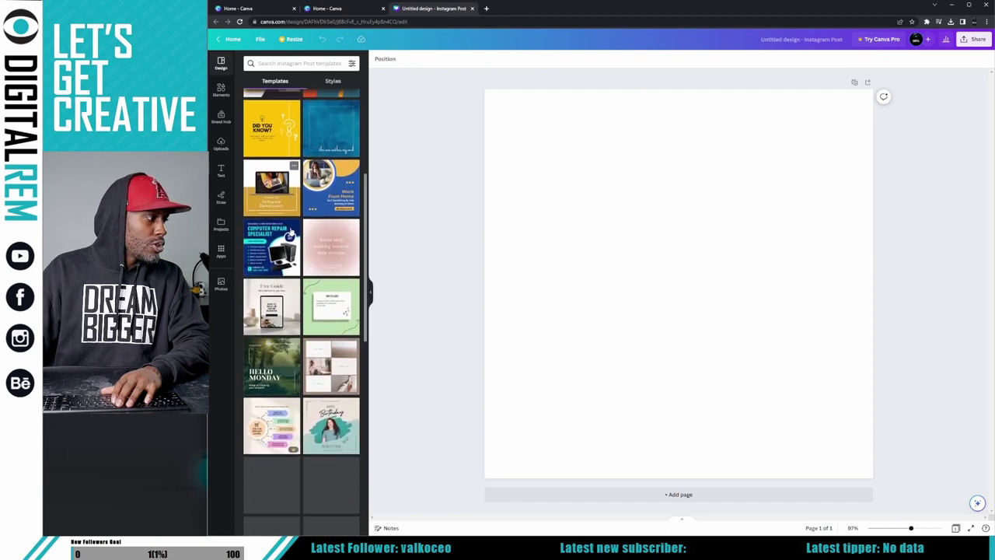
scroll(291, 230, "down", 2)
scroll(291, 231, "up", 3)
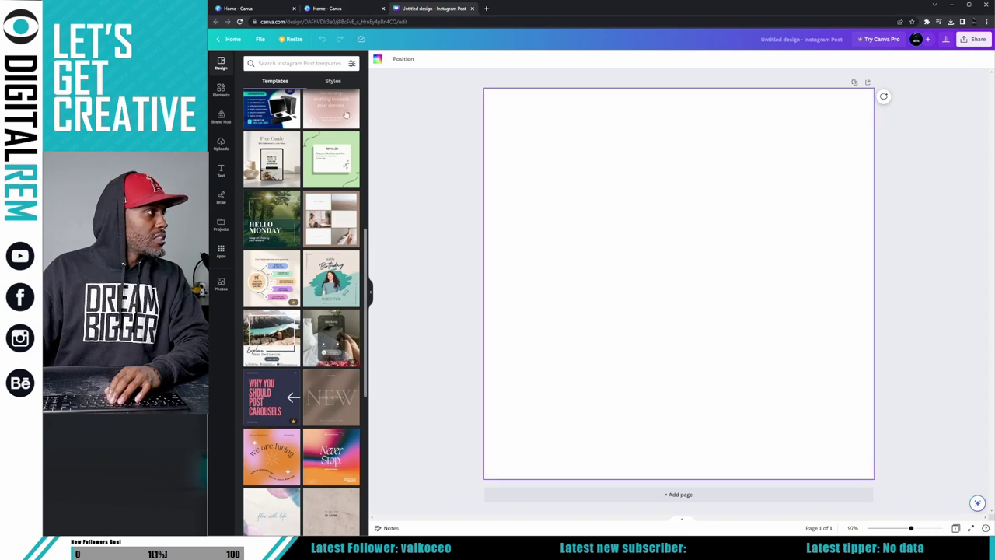
scroll(346, 115, "up", 5)
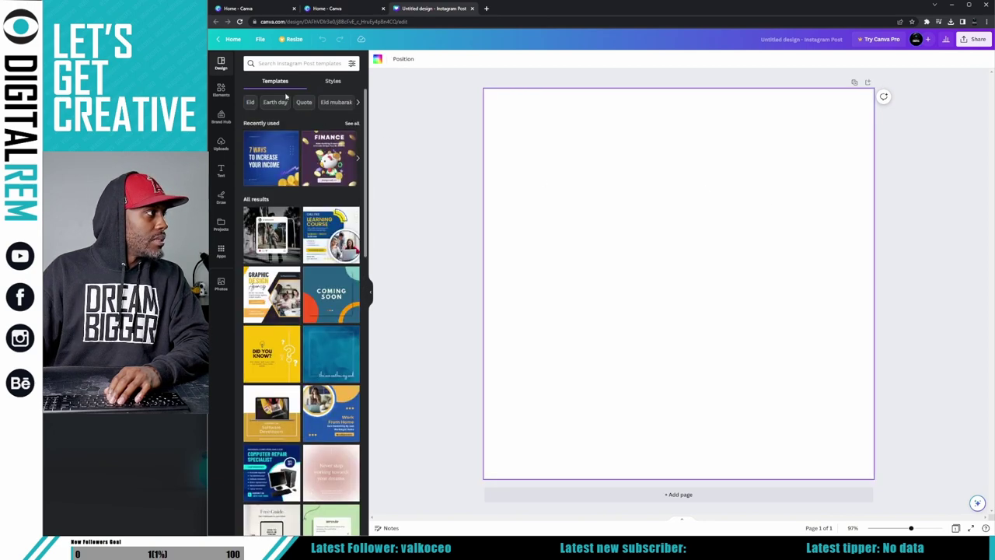
left_click(222, 91)
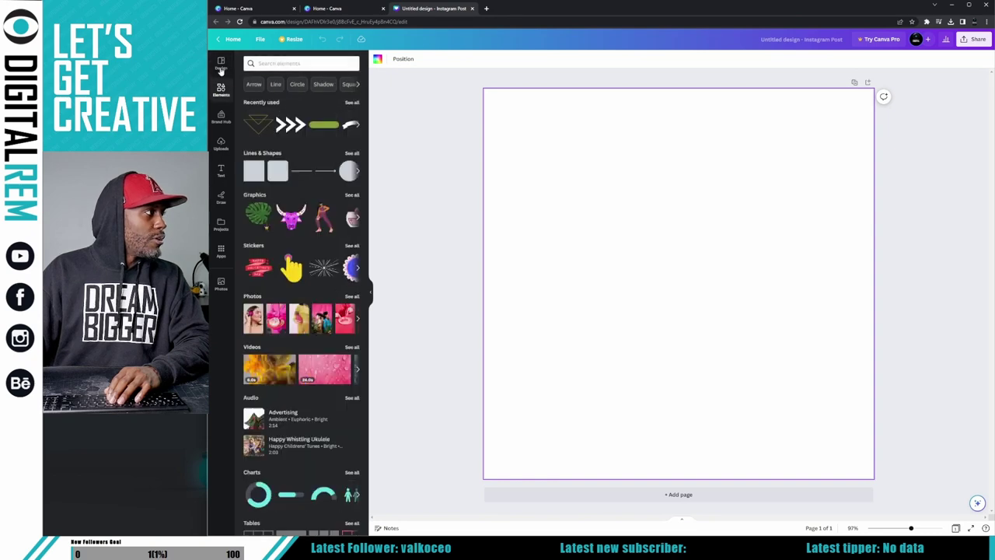
left_click(221, 66)
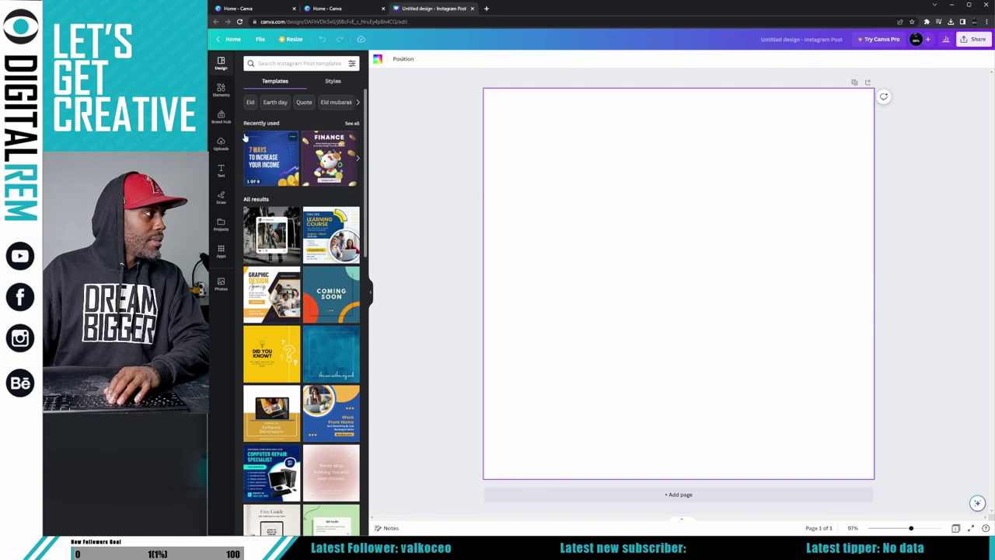
Step: Open the full photo collection within the elements library and search it for "technology"
left_click(220, 90)
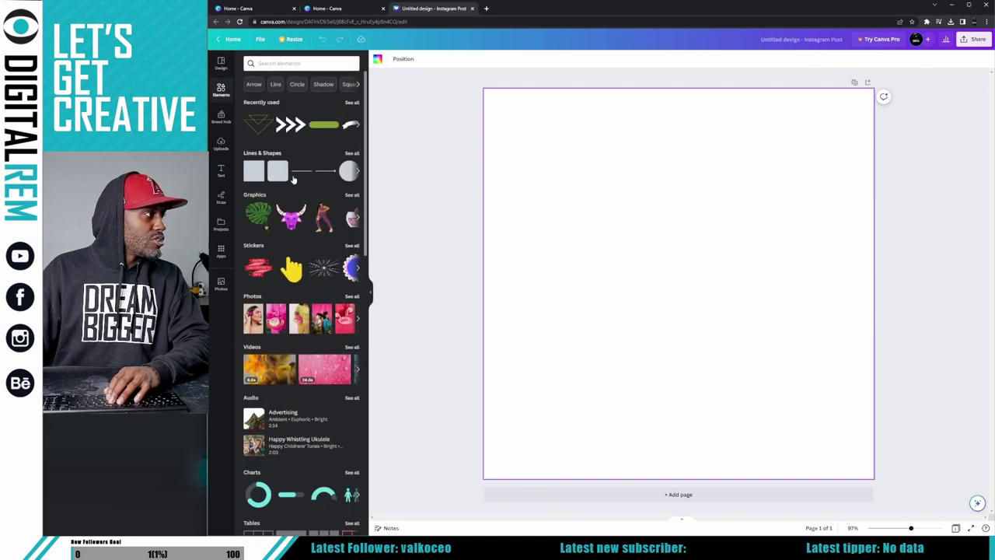
scroll(291, 258, "down", 4)
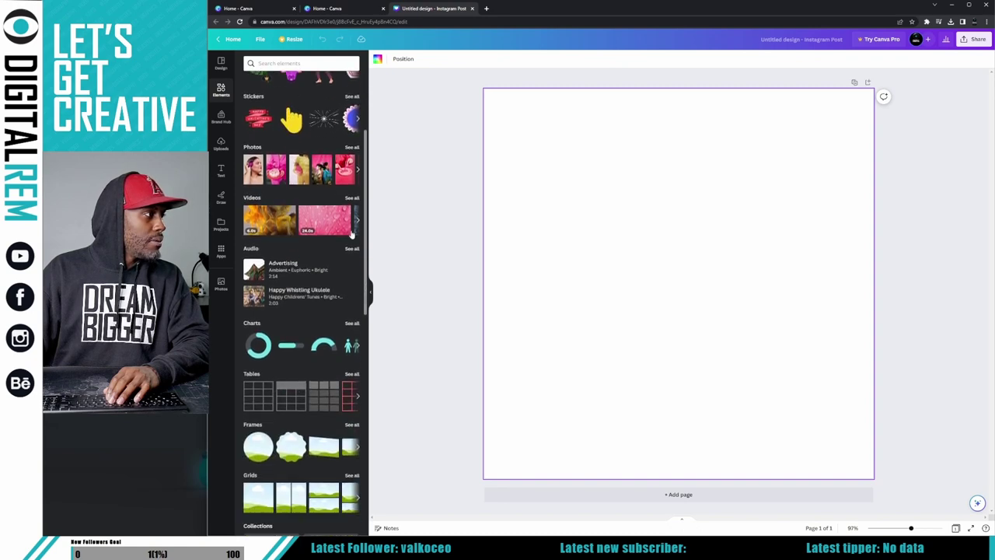
left_click(355, 170)
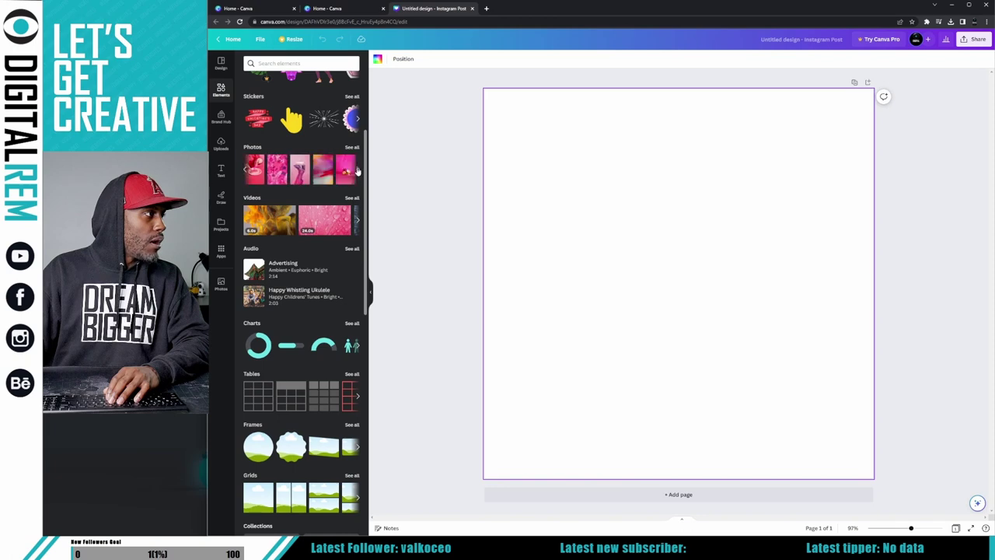
left_click(351, 148)
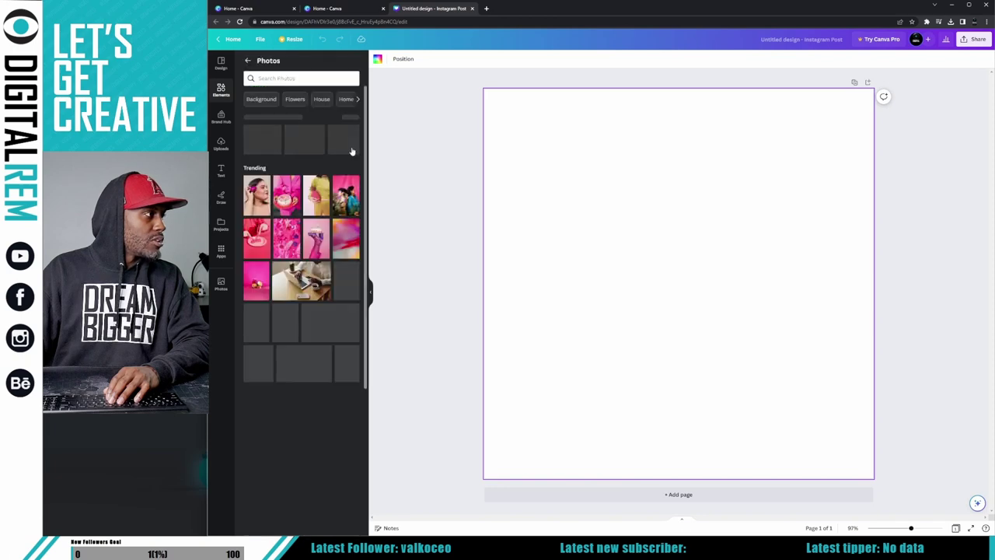
scroll(291, 233, "down", 4)
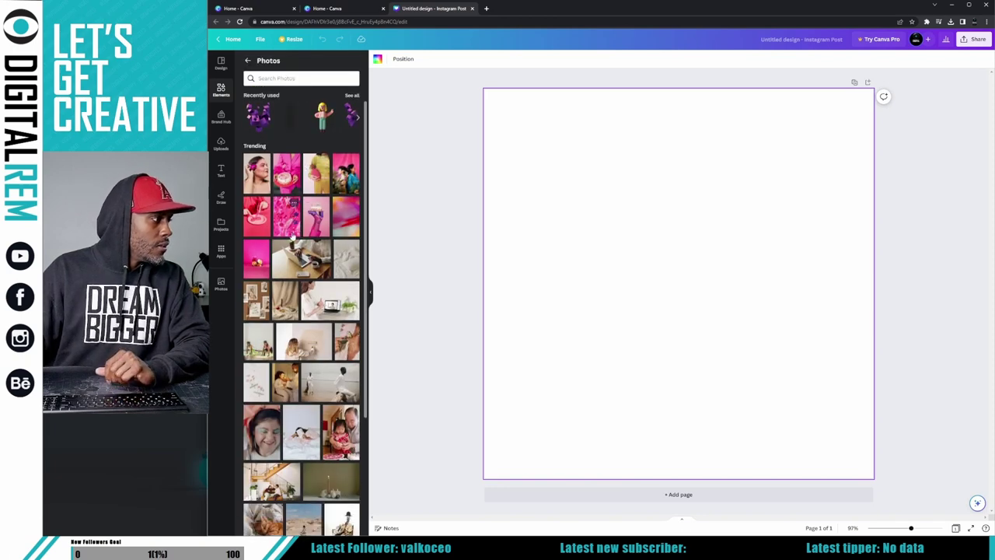
scroll(289, 253, "down", 4)
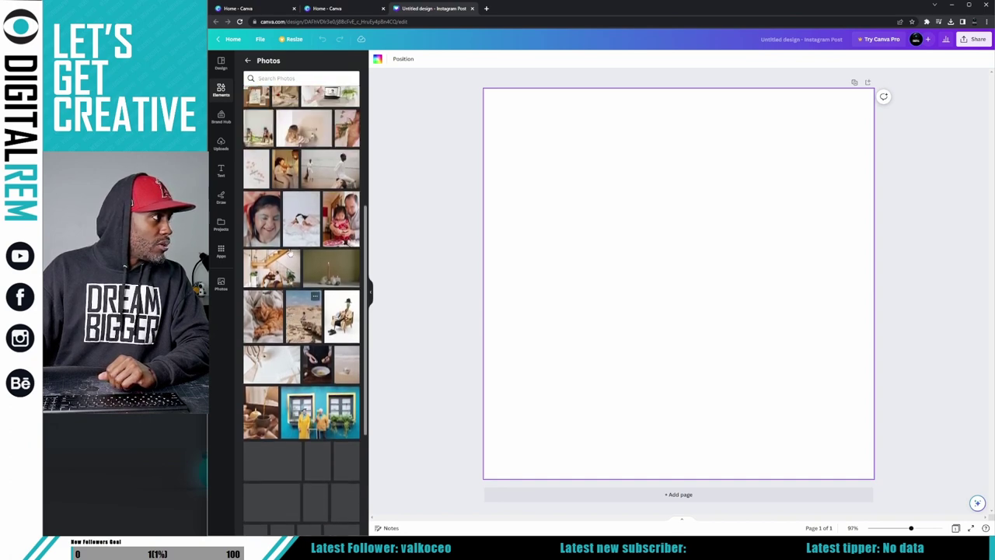
scroll(293, 251, "up", 2)
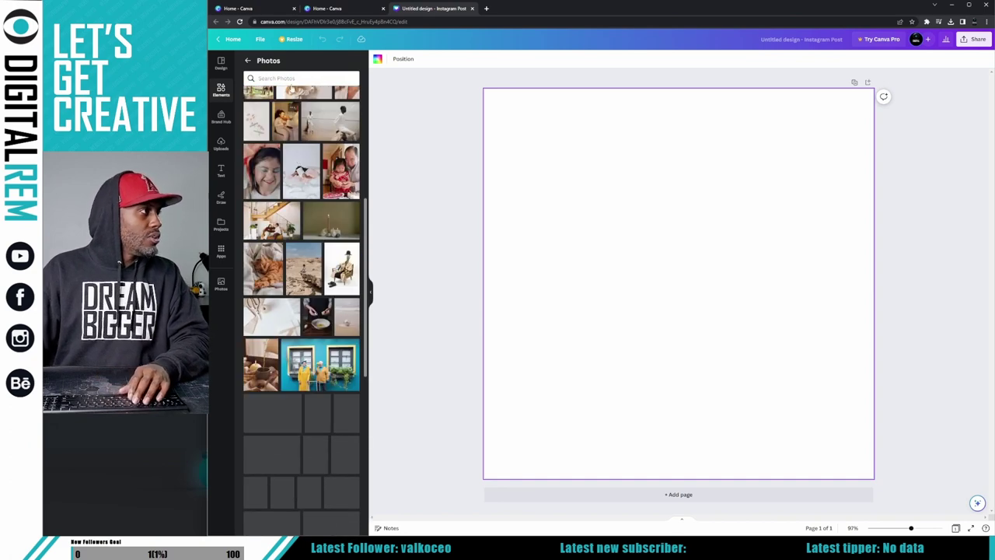
left_click(289, 78)
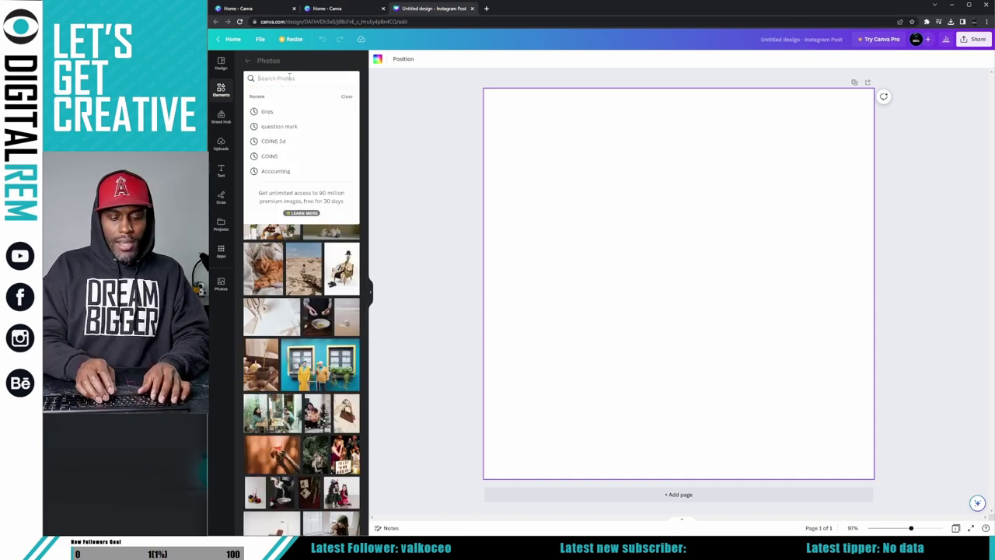
type("technology")
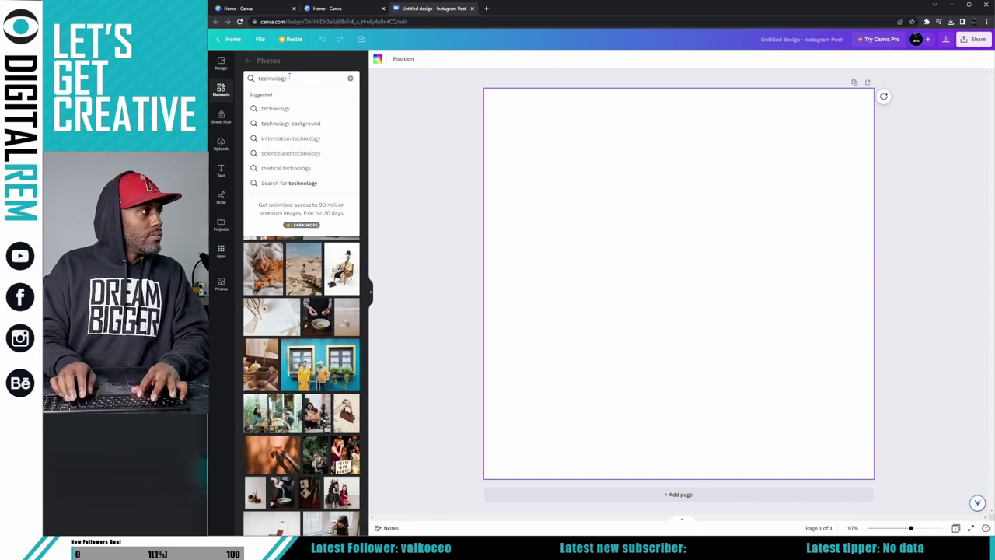
key("Return")
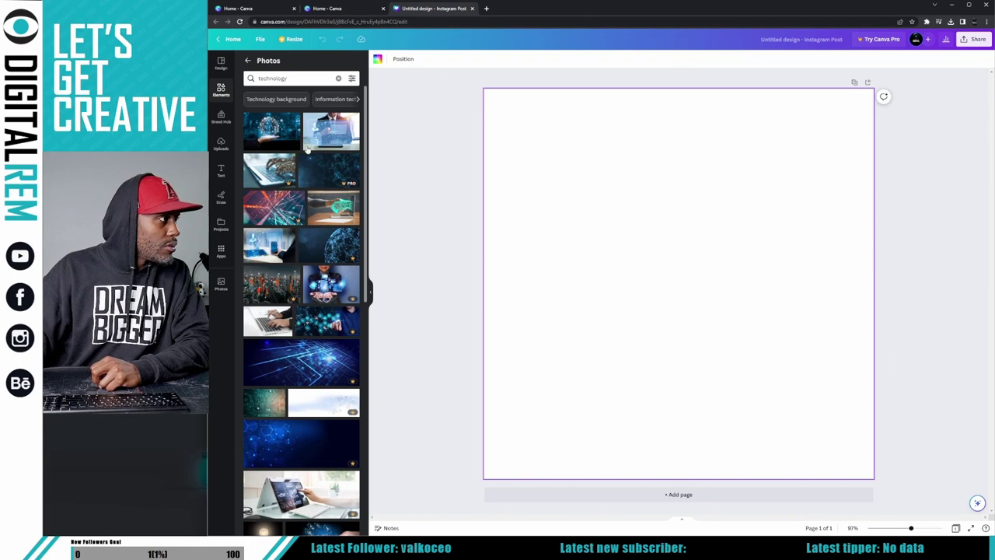
Step: Examine the technology photo results and check the color, orientation and cut-out filter options
scroll(298, 221, "down", 5)
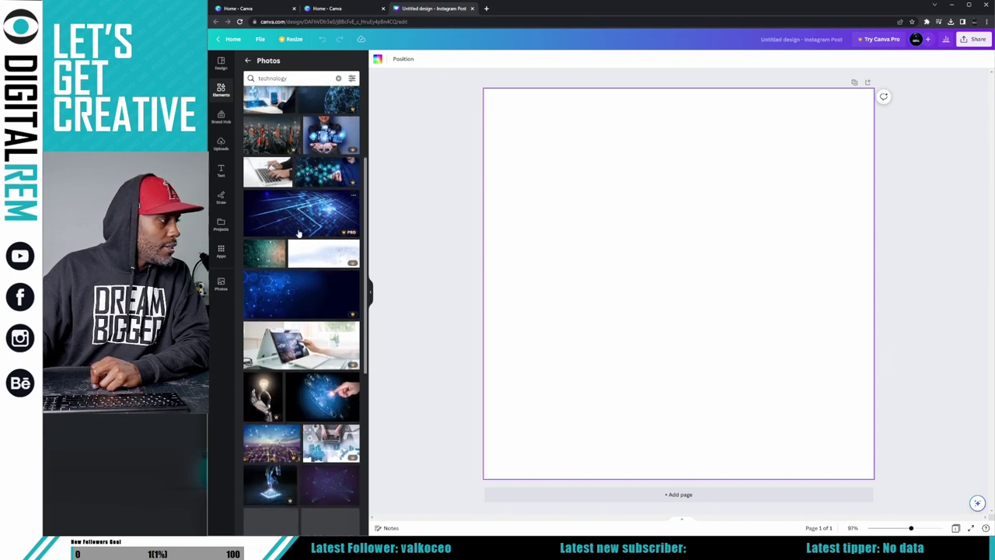
scroll(298, 233, "down", 3)
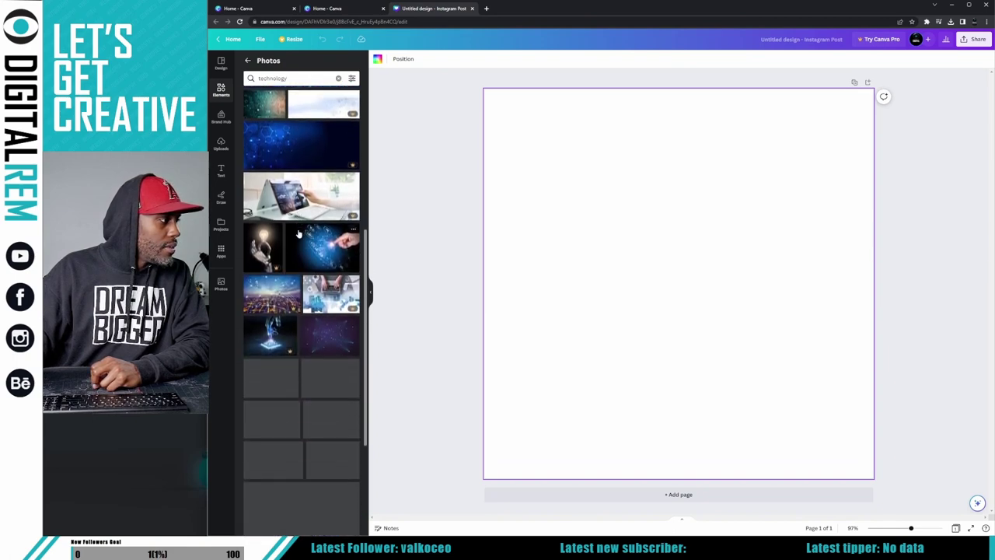
scroll(298, 233, "down", 1)
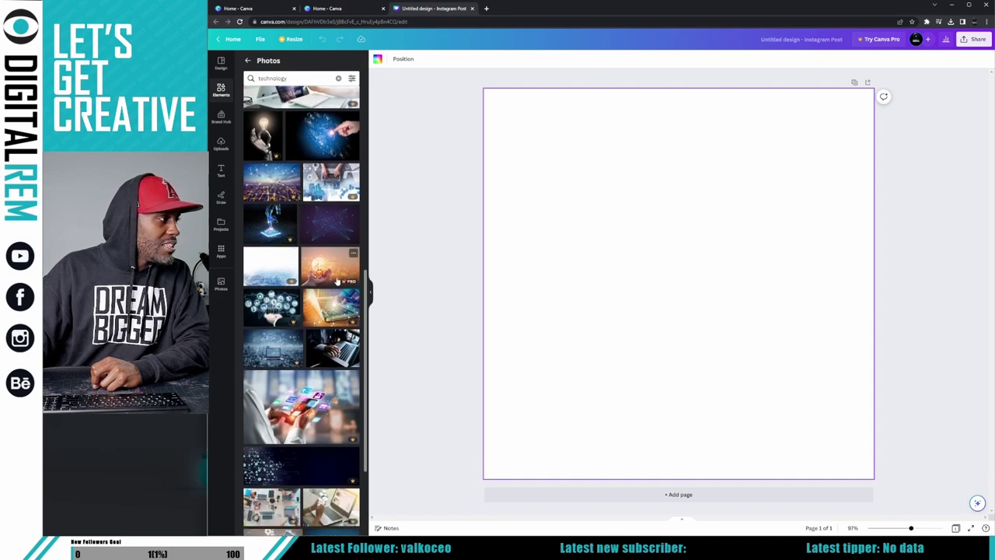
scroll(292, 341, "up", 4)
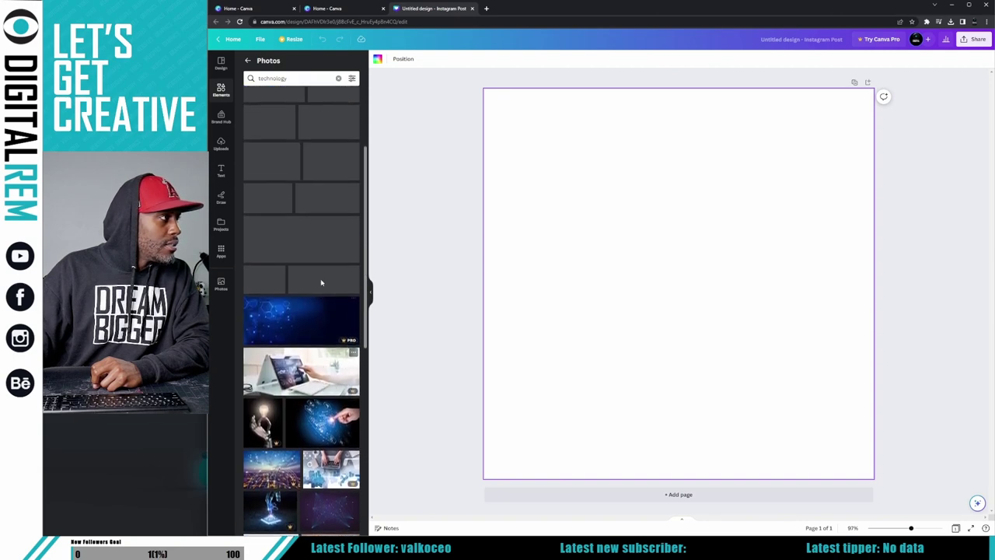
left_click(351, 79)
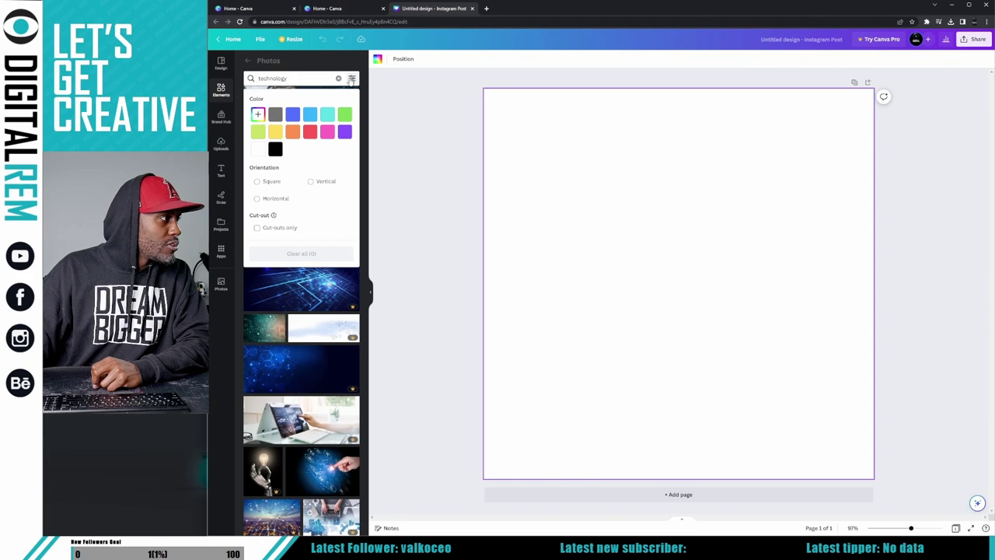
left_click(351, 78)
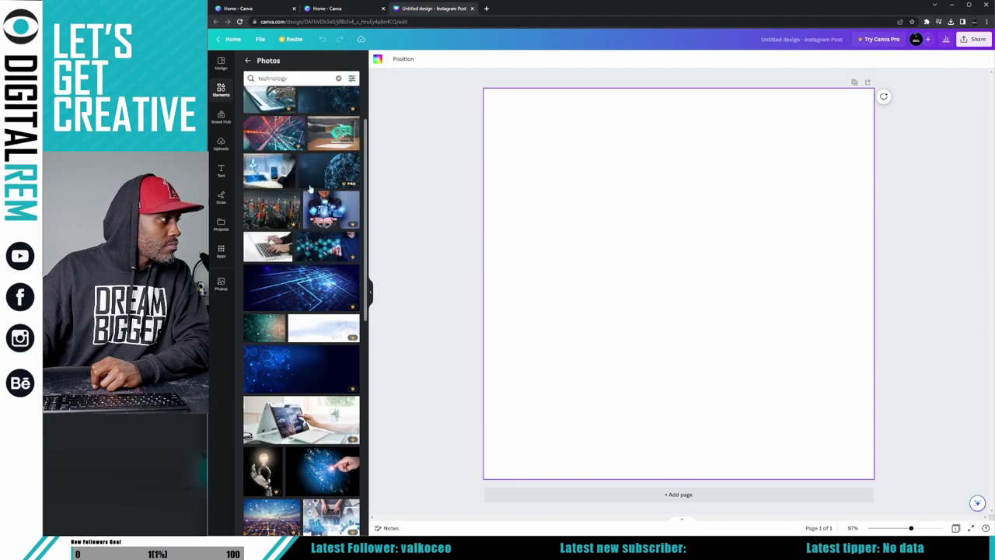
scroll(285, 231, "up", 2)
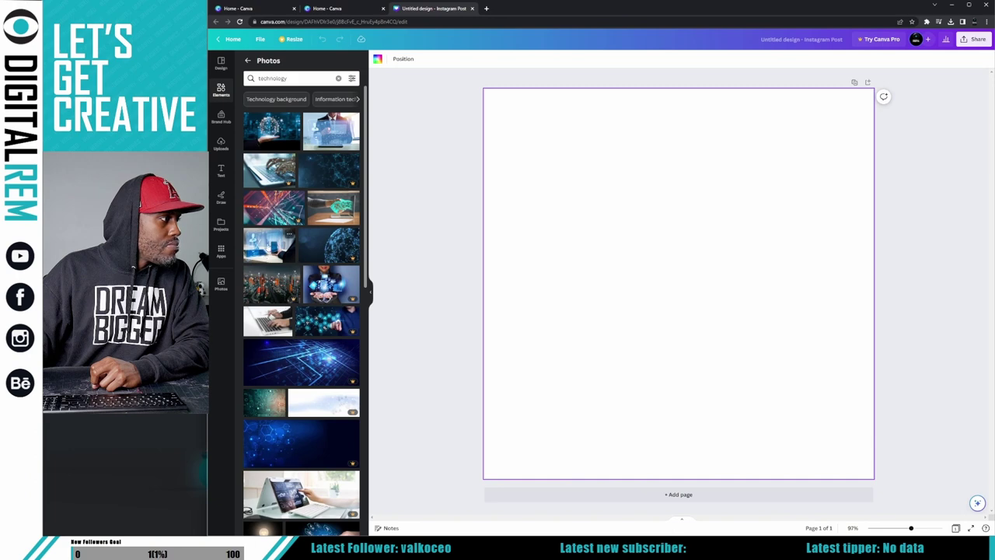
Step: Find the technology photo of hands gesturing over a laptop on a dark desk and add it to the page
scroll(271, 288, "down", 15)
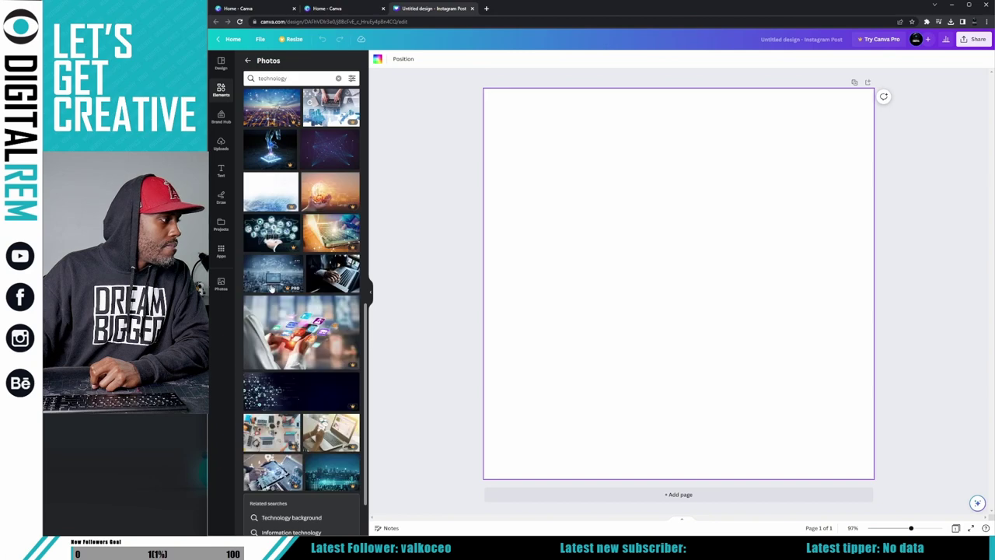
scroll(271, 288, "down", 2)
scroll(271, 288, "down", 5)
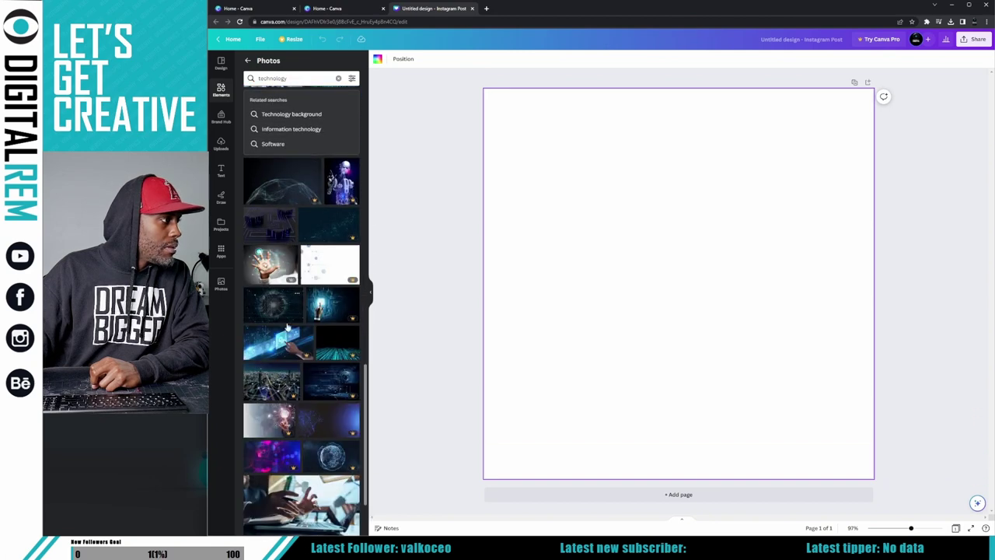
scroll(309, 335, "down", 3)
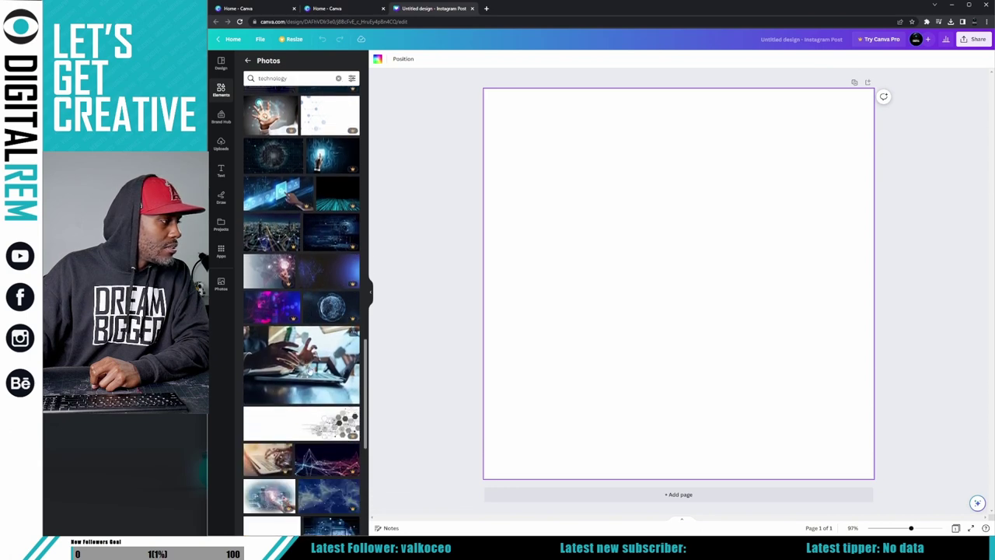
left_click(311, 371)
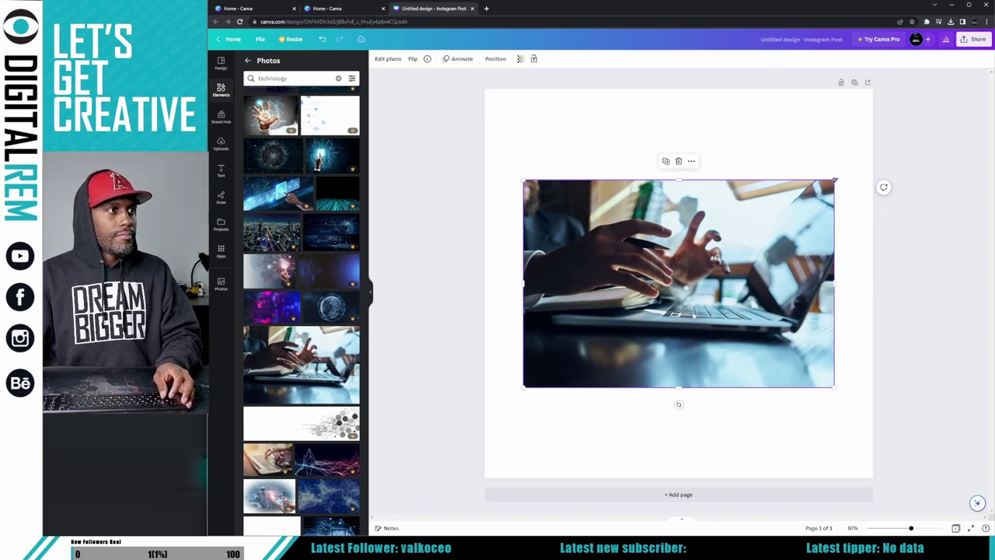
Step: Enlarge the hands-and-laptop photo proportionally from its corners until it covers the whole square page
left_click_drag(835, 181, 812, 175)
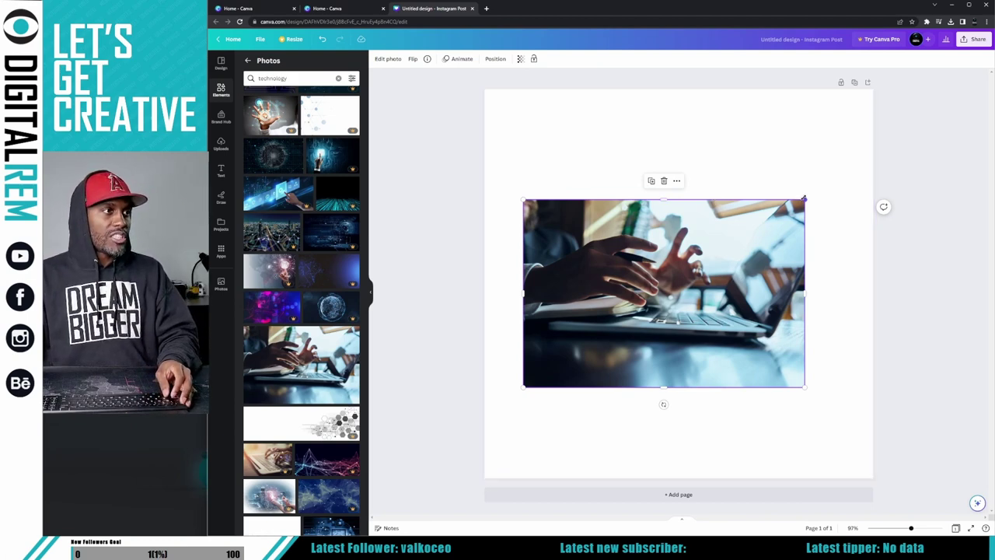
left_click_drag(804, 199, 966, 91)
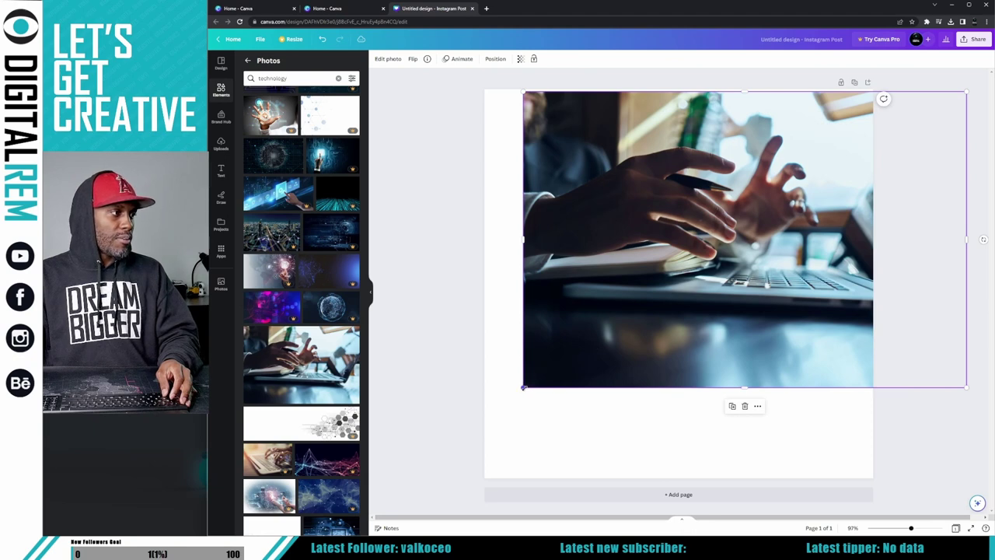
left_click_drag(524, 387, 380, 482)
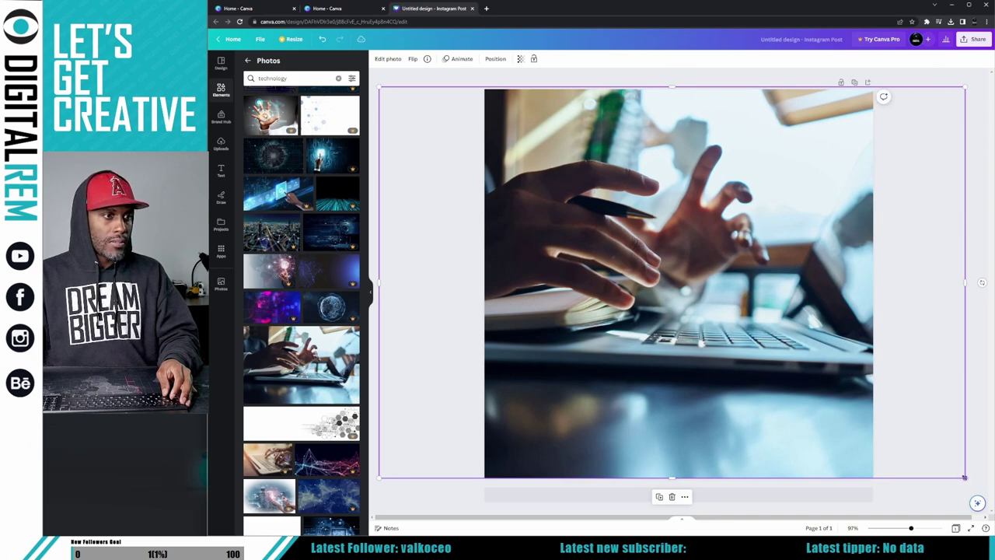
left_click_drag(965, 477, 964, 478)
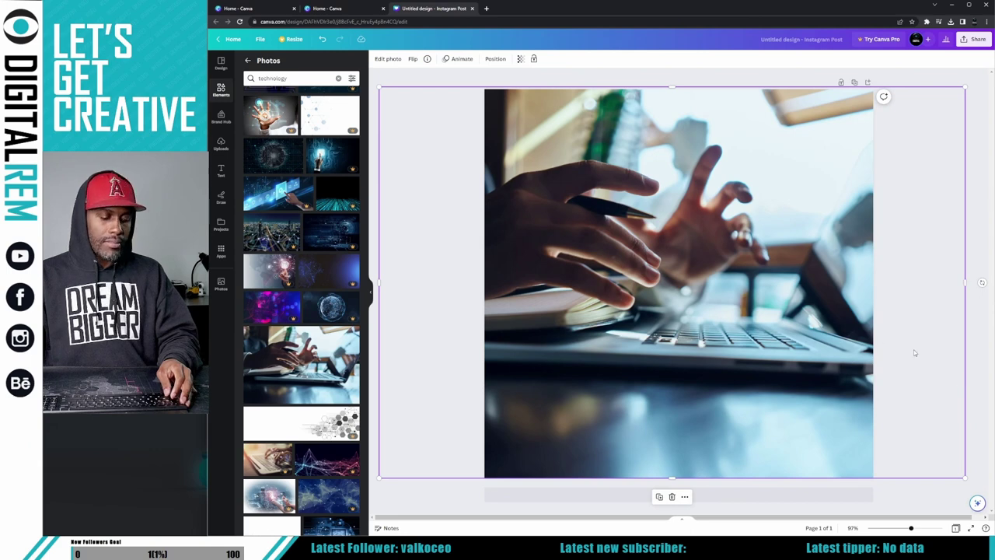
Step: Shift the enlarged photo sideways so both hands and the laptop keyboard fall within the page
left_click_drag(913, 349, 831, 358)
left_click_drag(604, 249, 618, 266)
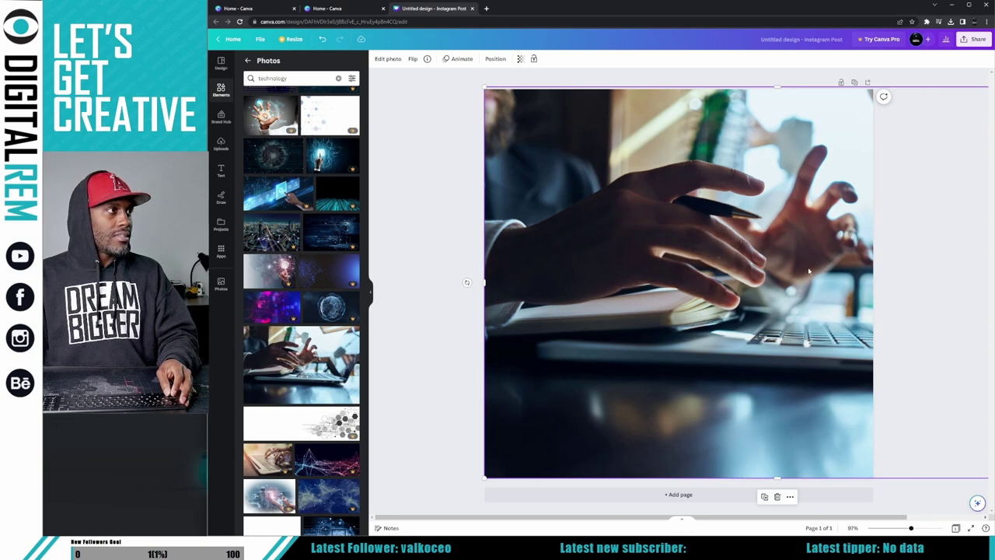
left_click_drag(809, 271, 675, 271)
left_click_drag(673, 271, 669, 272)
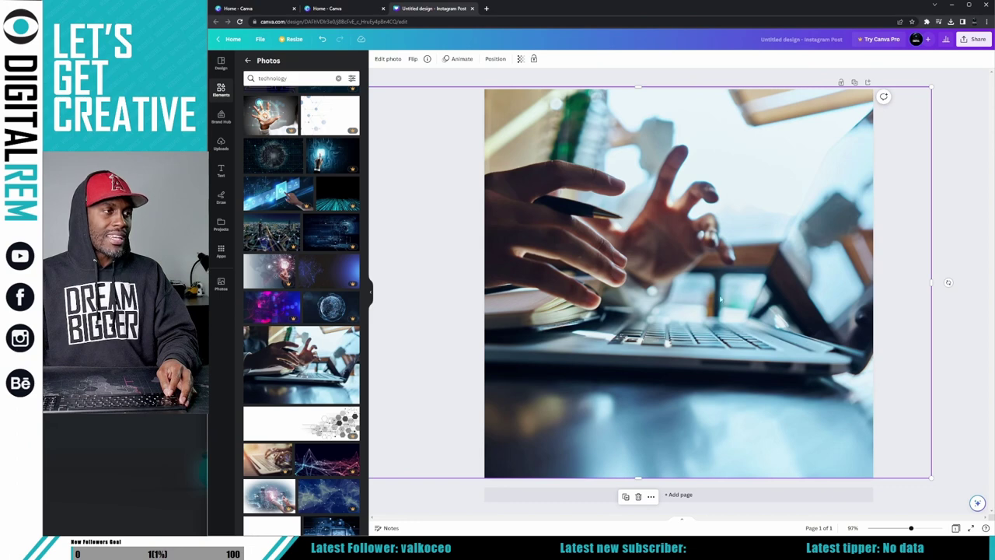
left_click_drag(776, 315, 768, 309)
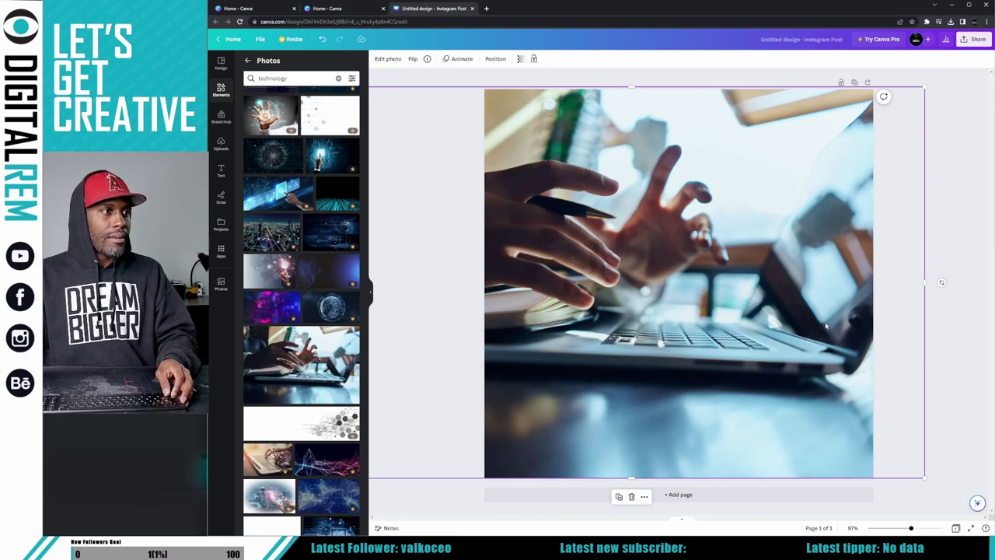
mouse_move(826, 325)
left_mouse_down()
mouse_move(785, 323)
mouse_move(819, 321)
left_mouse_up()
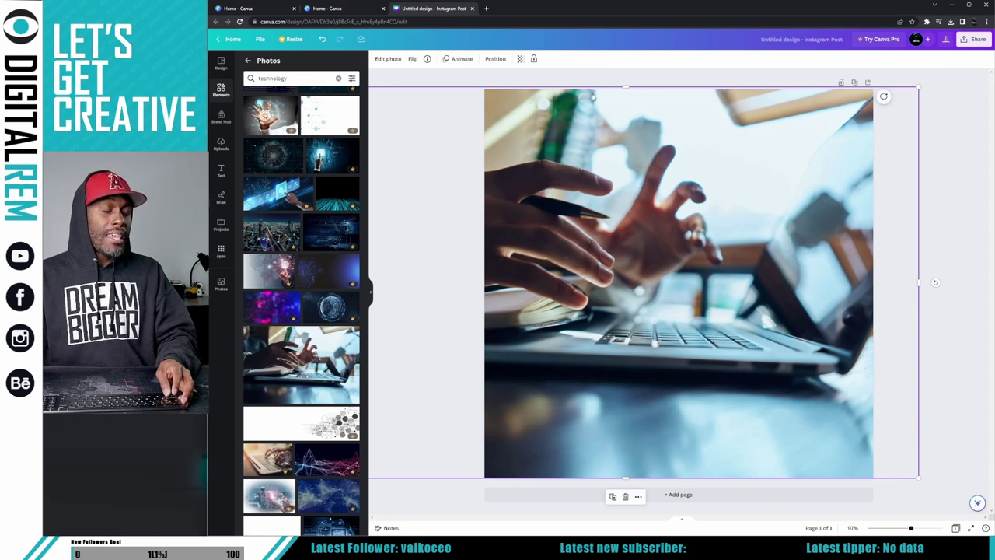
left_click_drag(593, 95, 596, 95)
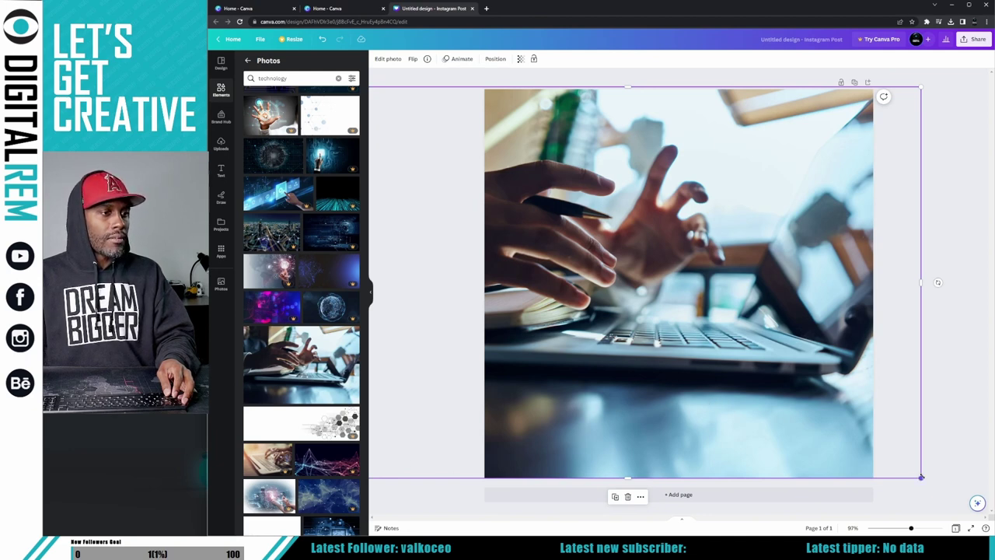
Step: Enlarge the photo further beyond the page edges and reposition it to frame the hands above the keyboard
left_click_drag(920, 477, 984, 513)
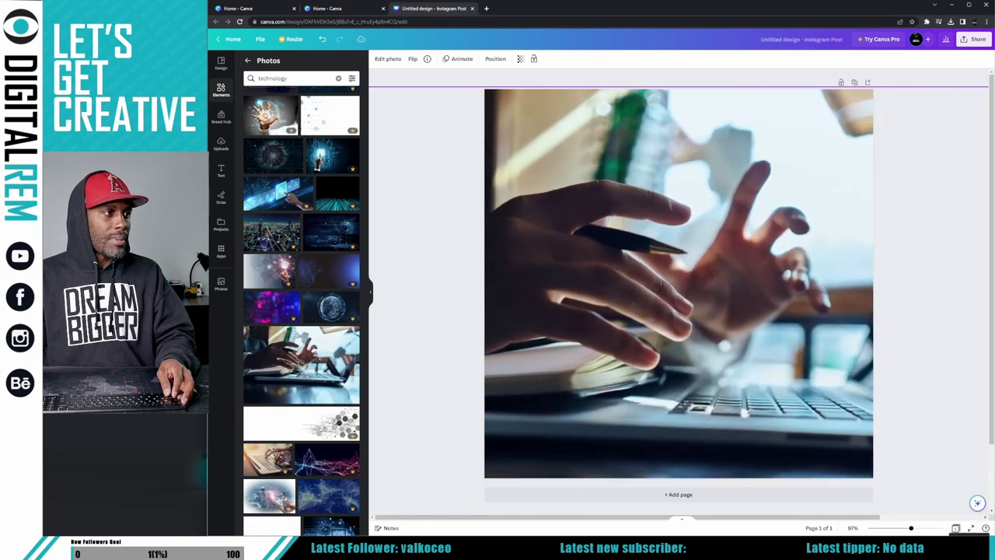
left_click_drag(821, 317, 734, 333)
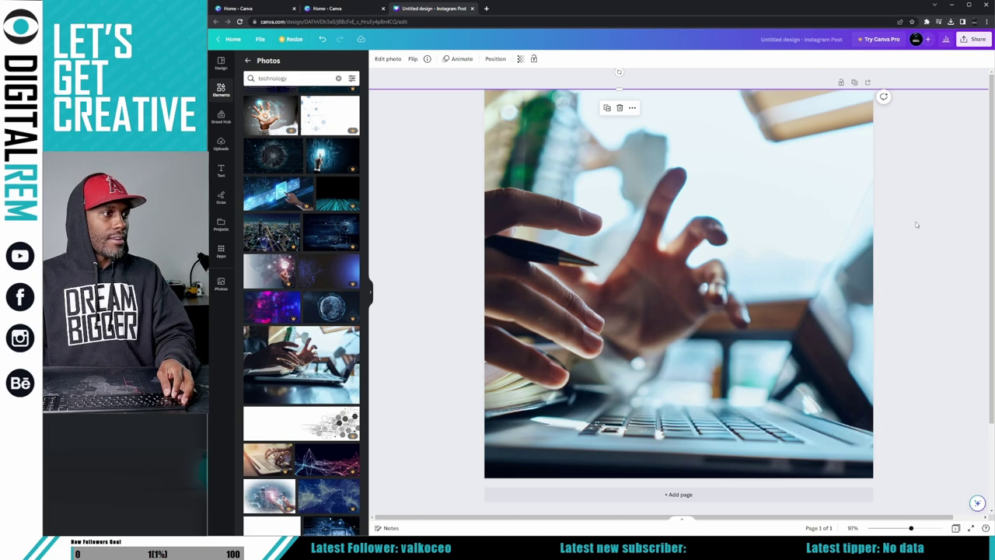
mouse_move(851, 271)
left_mouse_down()
mouse_move(849, 304)
mouse_move(843, 269)
left_mouse_up()
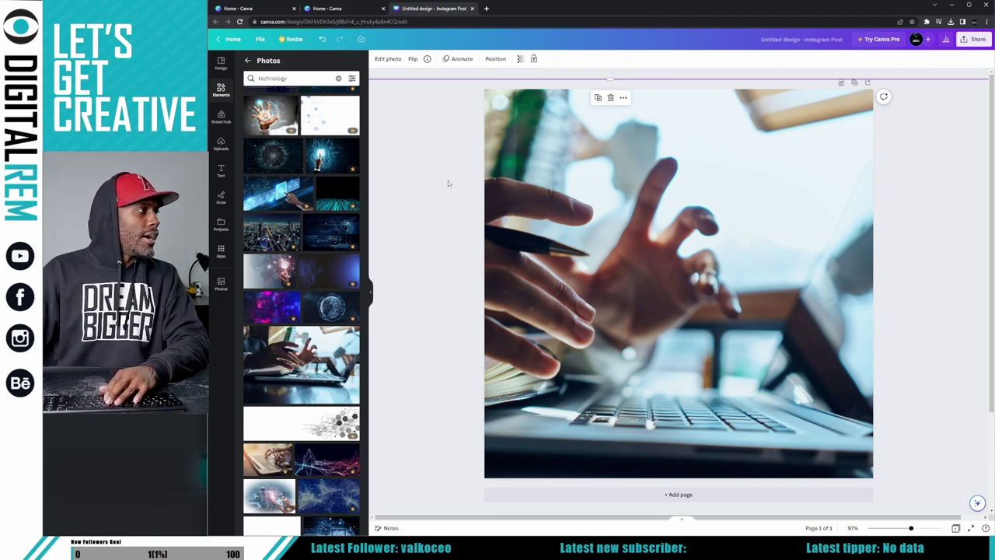
left_click(426, 154)
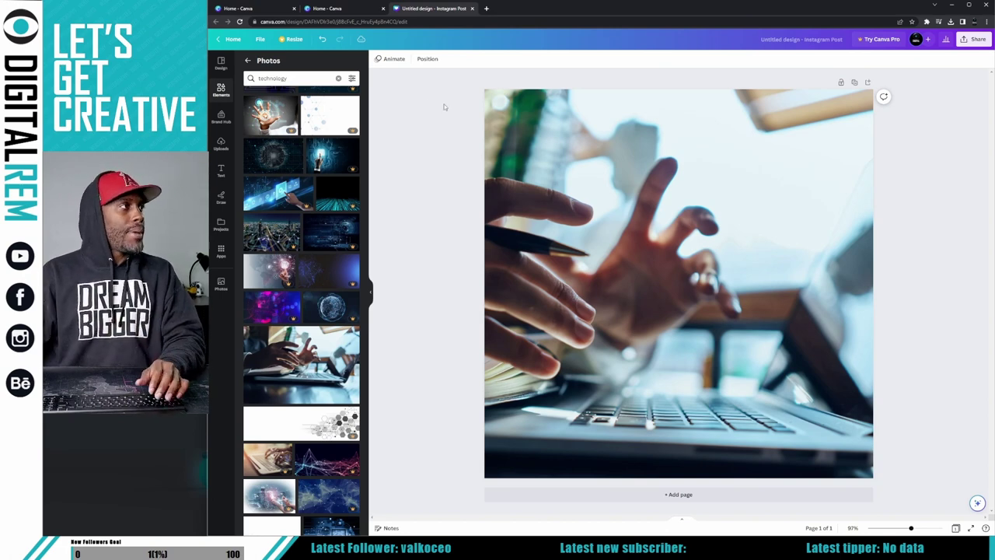
Step: Examine the Brand Hub's brand kit sections for logos, colors, fonts, photos, graphics and icons
left_click(221, 93)
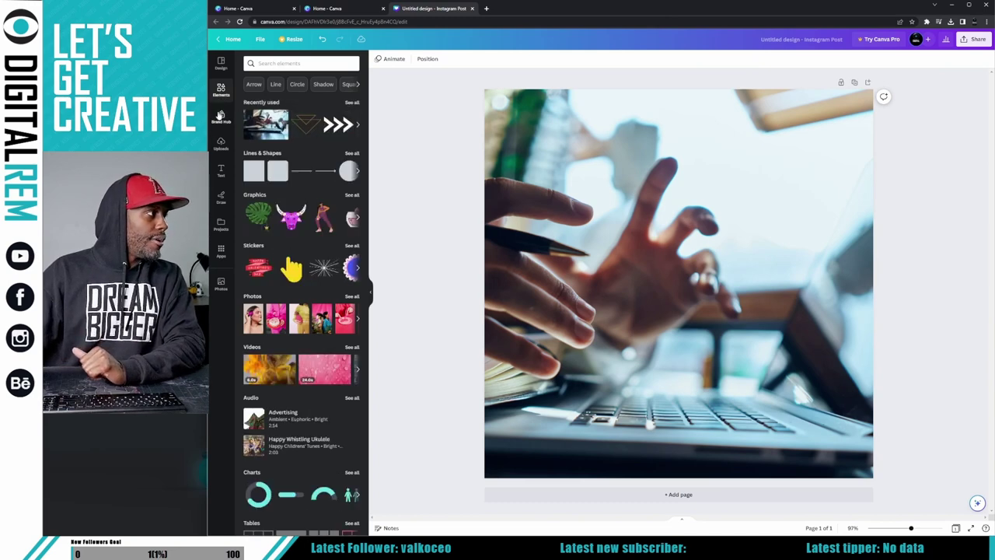
left_click(221, 116)
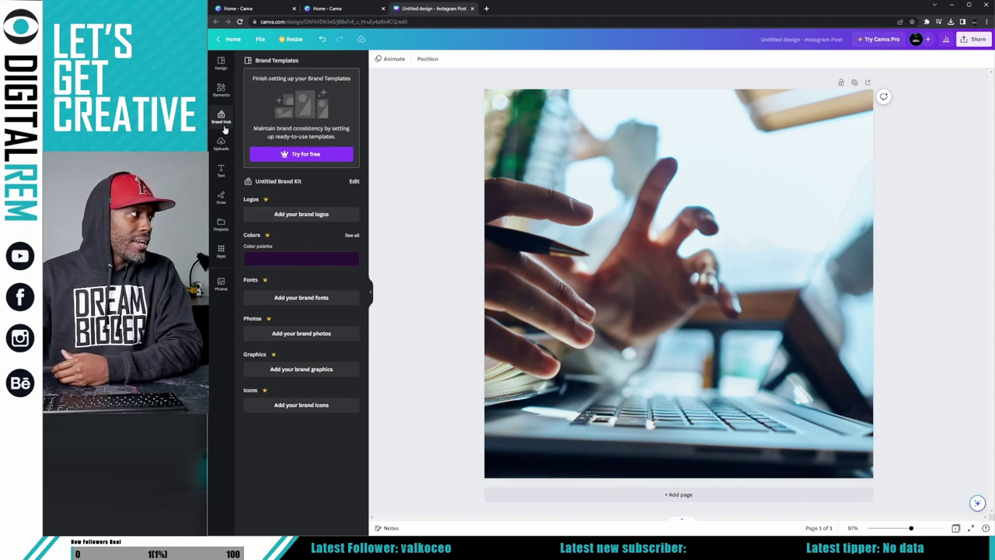
mouse_move(286, 247)
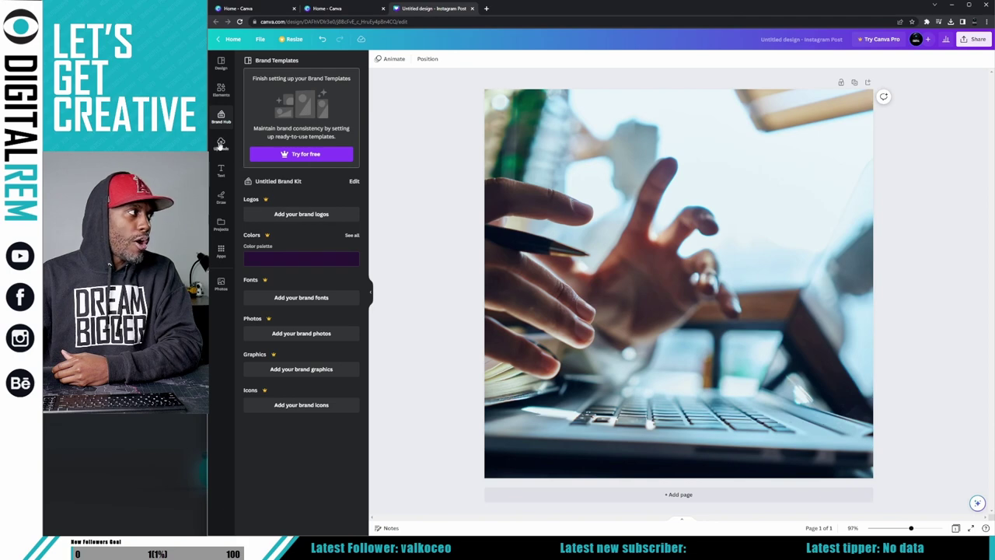
Step: Dismiss the faster media uploads notice and add the stacked Digital REM logo from the uploaded images
left_click(220, 143)
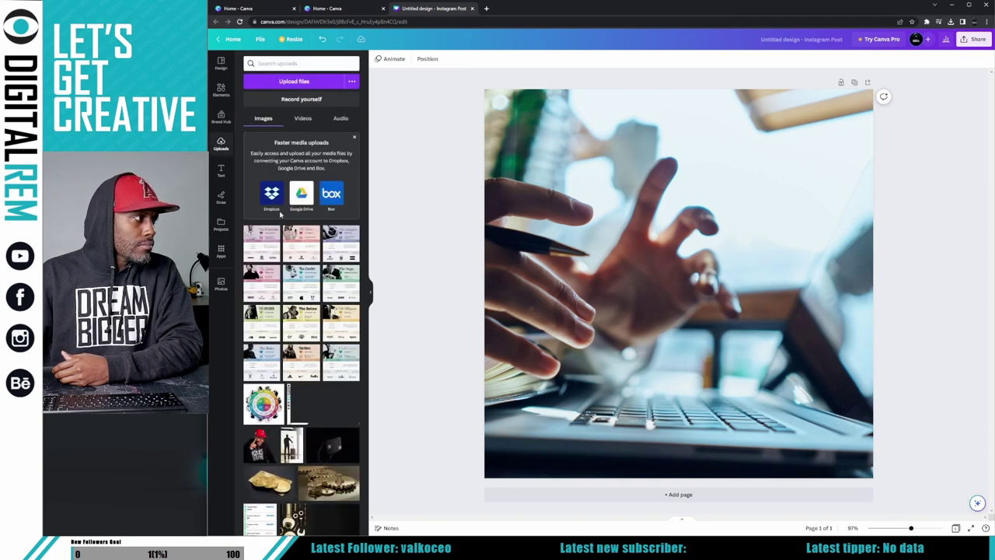
left_click(354, 137)
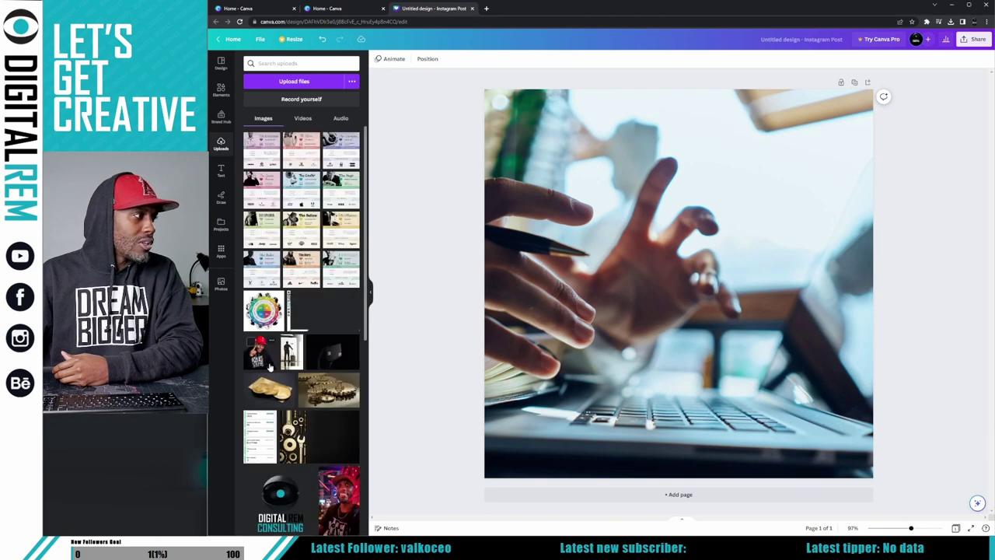
scroll(281, 342, "down", 2)
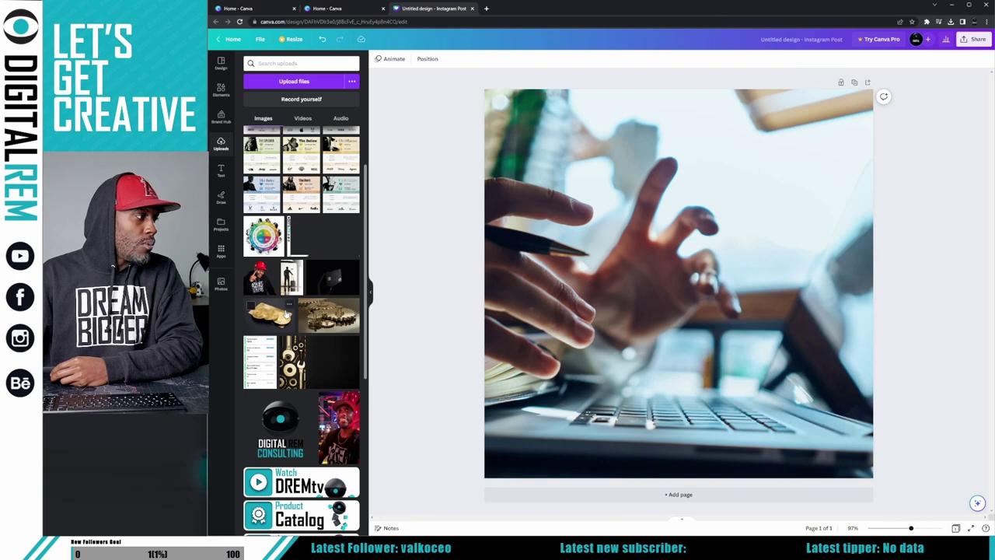
scroll(286, 316, "down", 4)
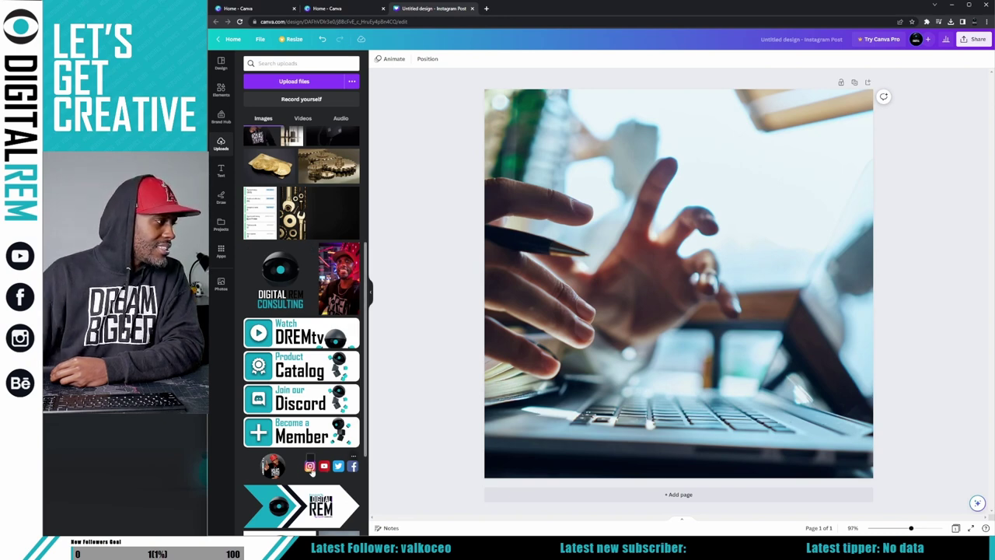
scroll(274, 472, "down", 3)
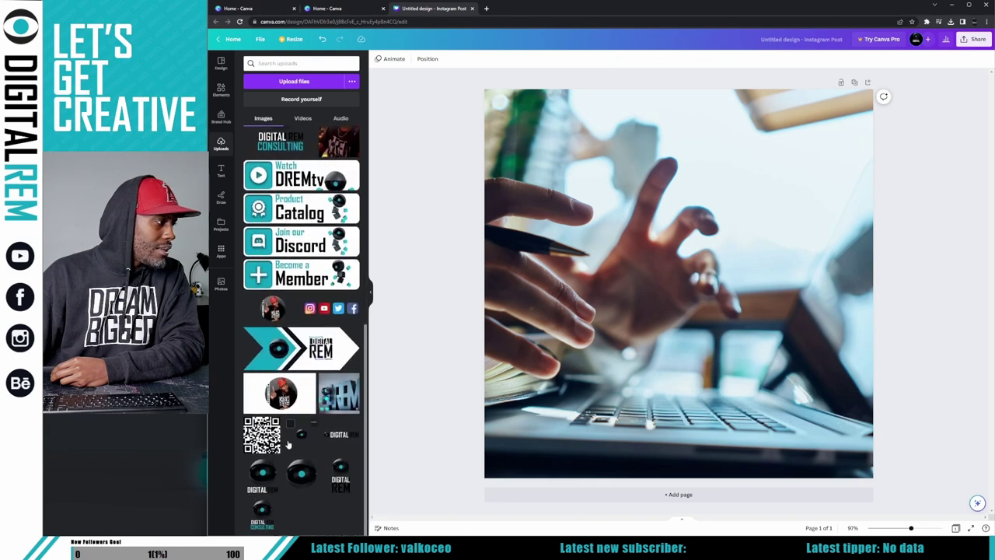
left_click(340, 466)
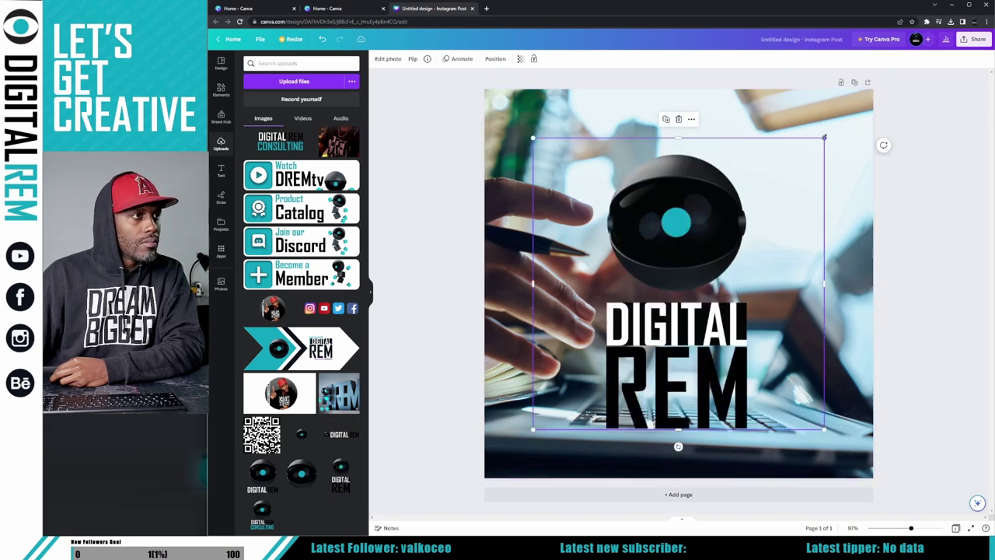
Step: Scale the Digital REM logo to about half the page width and center it horizontally, slightly above the middle
left_click_drag(824, 137, 767, 194)
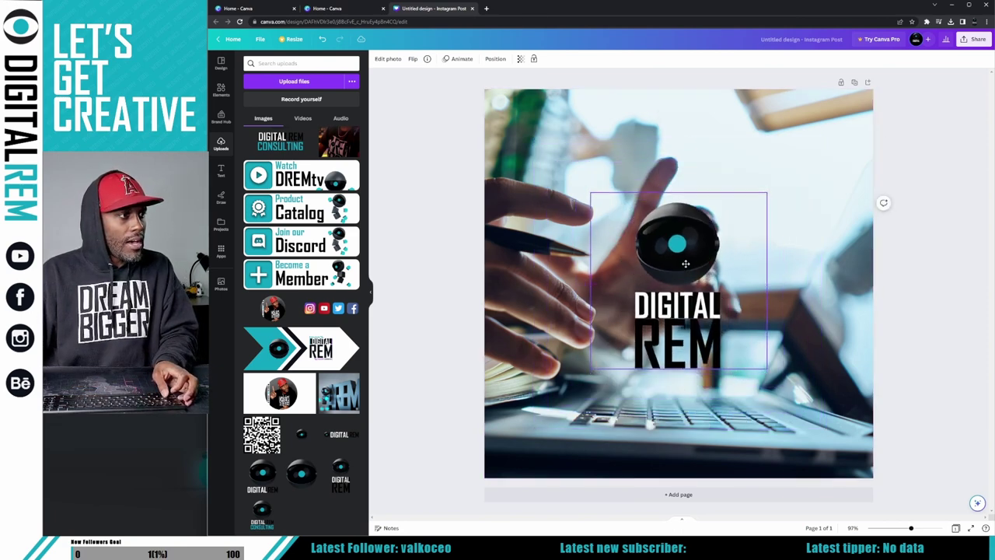
mouse_move(685, 264)
left_mouse_down()
mouse_move(686, 245)
mouse_move(696, 247)
left_mouse_up()
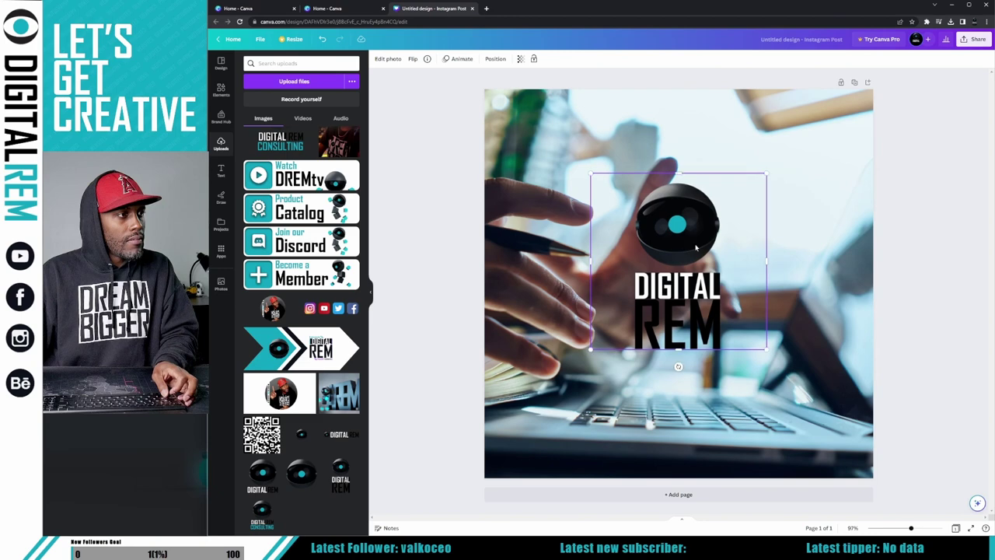
left_click(898, 259)
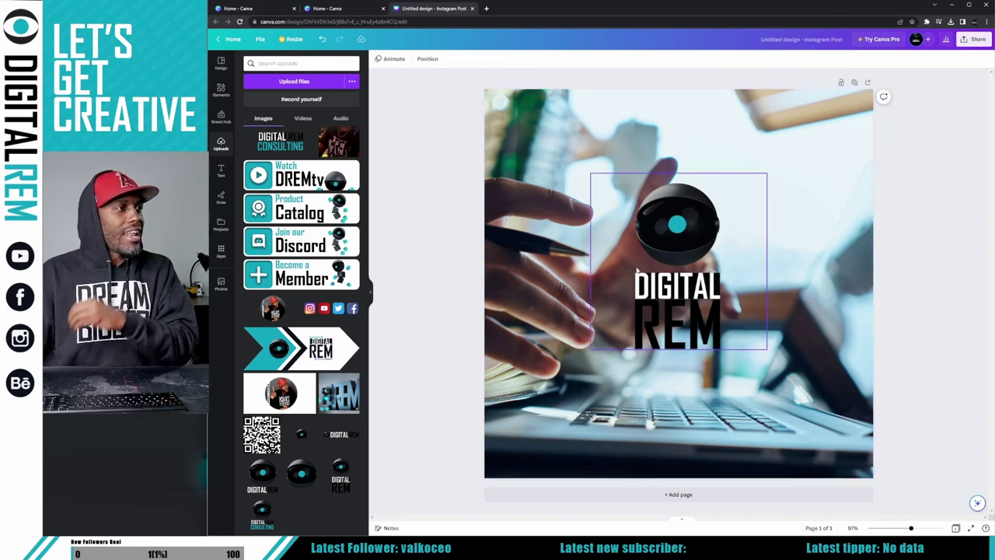
left_click(731, 289)
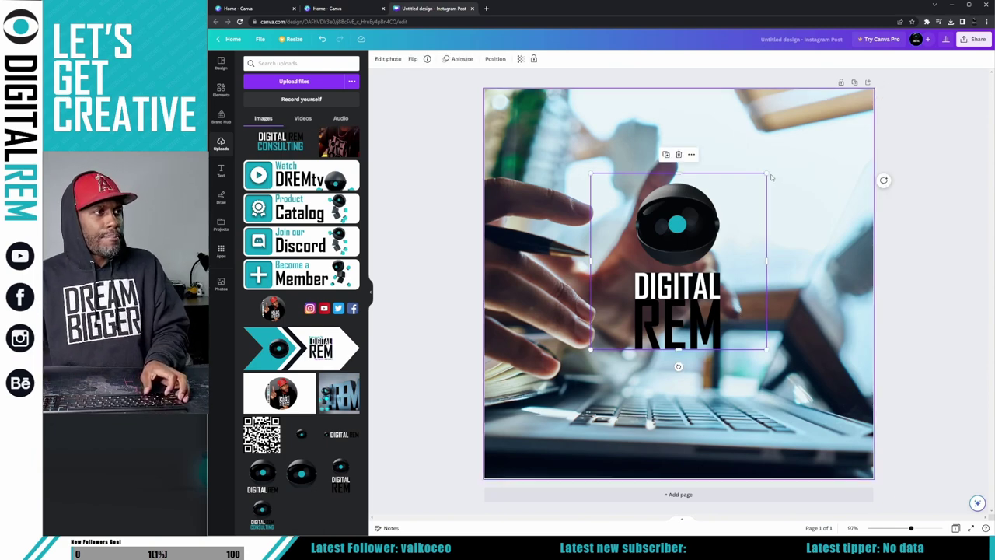
left_click_drag(766, 174, 782, 161)
left_click(952, 252)
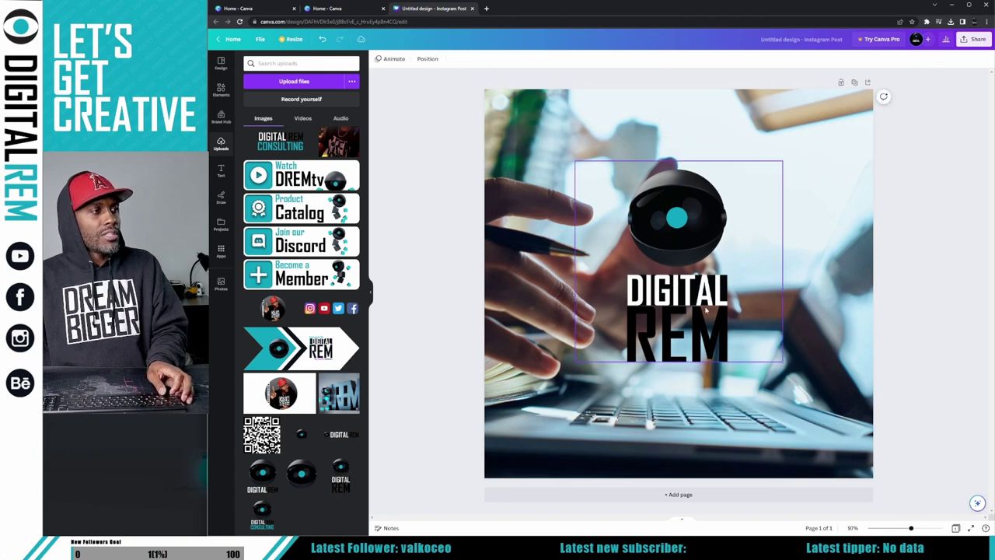
left_click_drag(704, 308, 704, 308)
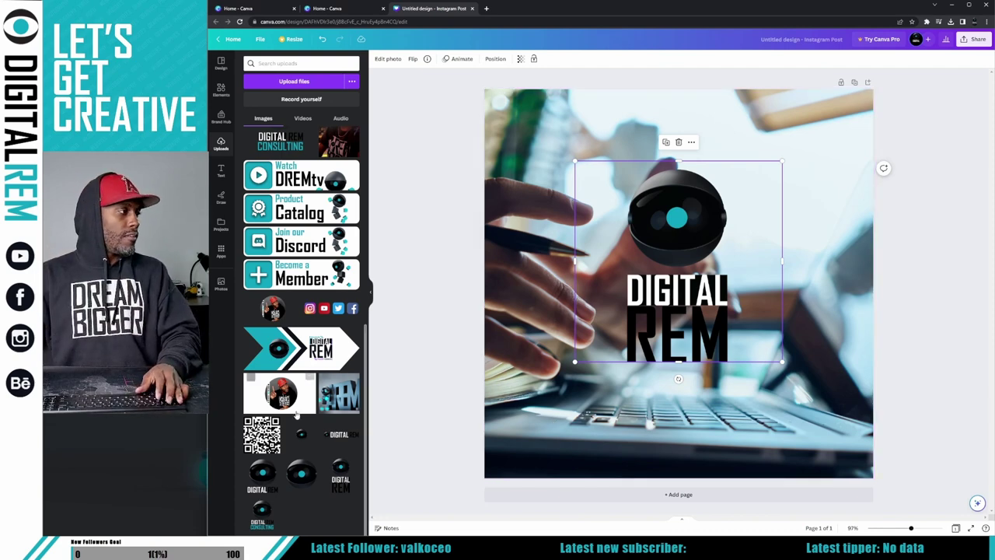
Step: Fade the background photo behind the logo by setting its transparency to 37
left_click(567, 443)
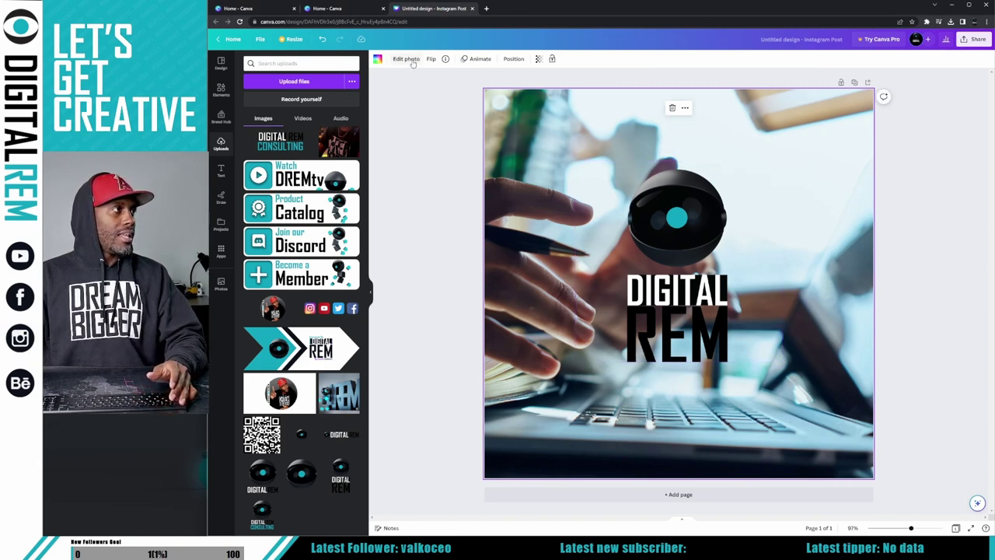
left_click(539, 61)
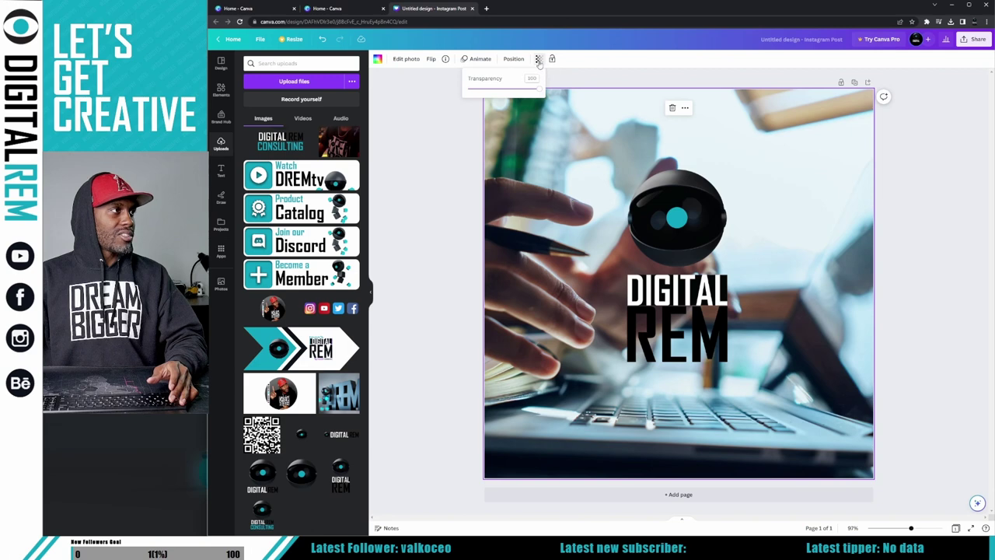
left_click_drag(536, 90, 495, 91)
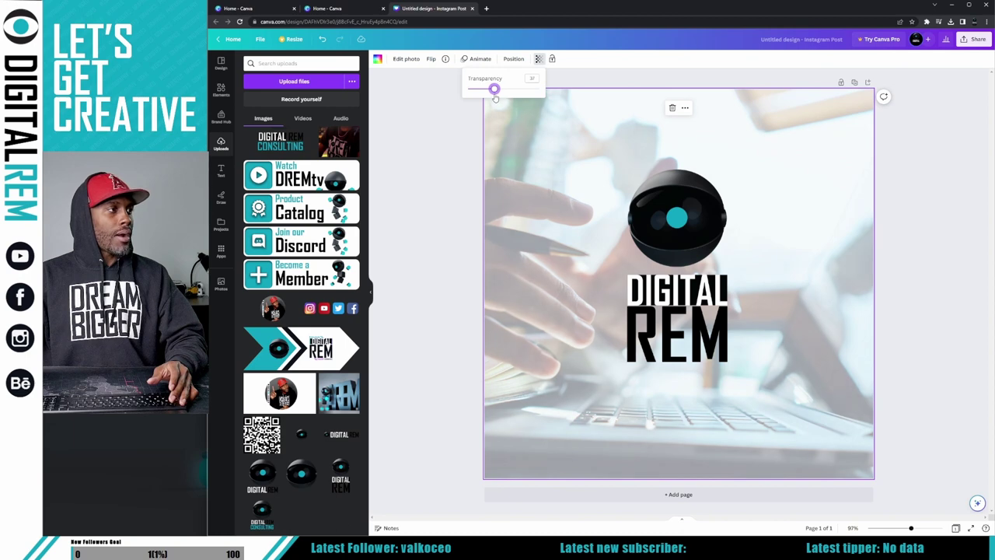
left_click(458, 196)
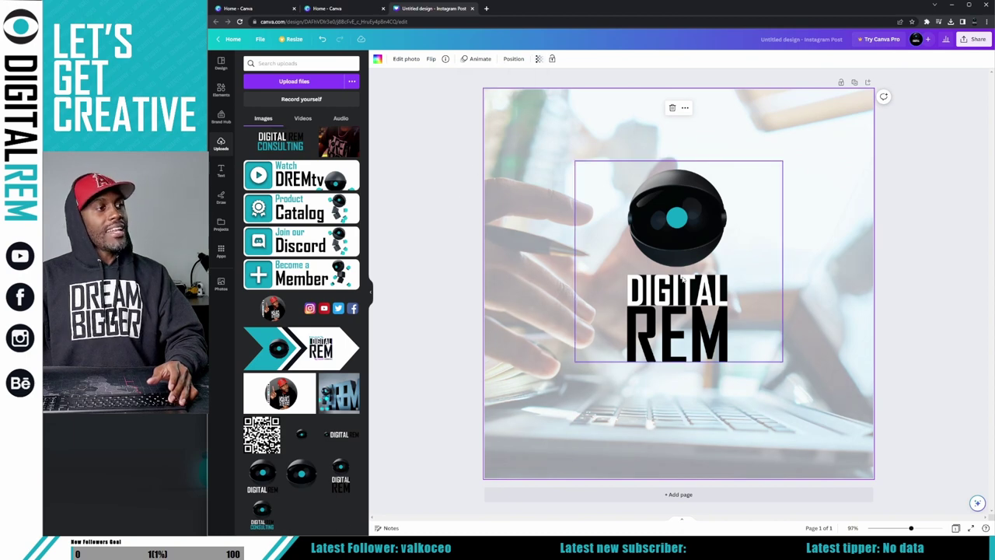
left_click(897, 286)
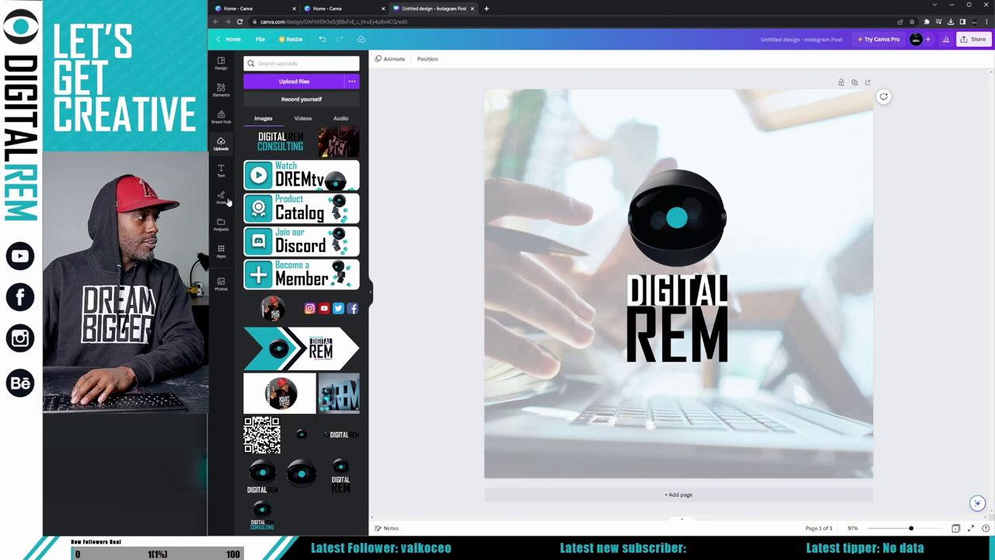
Step: Browse the text font combinations and add the recently used "cold, smooth & tasty." combination to the page
left_click(221, 171)
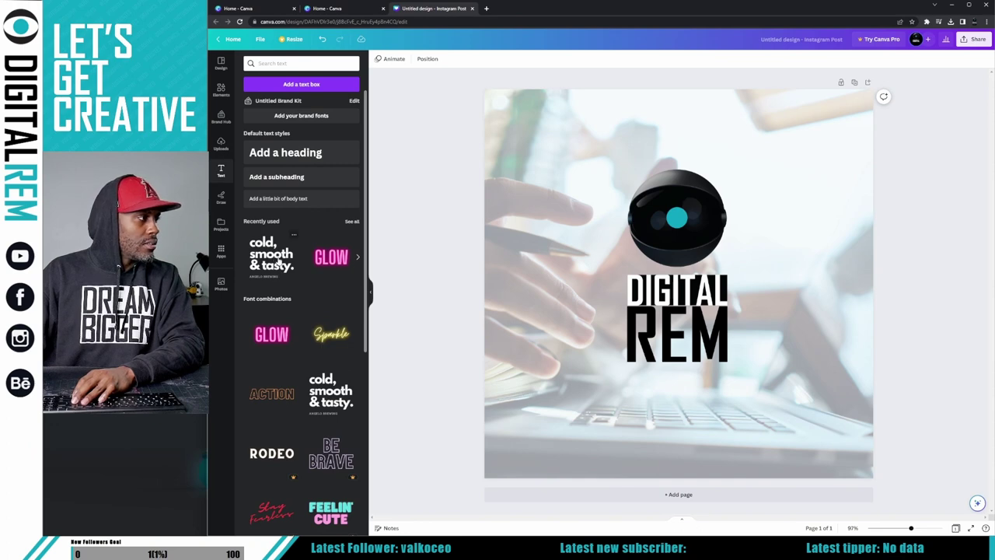
scroll(316, 322, "down", 5)
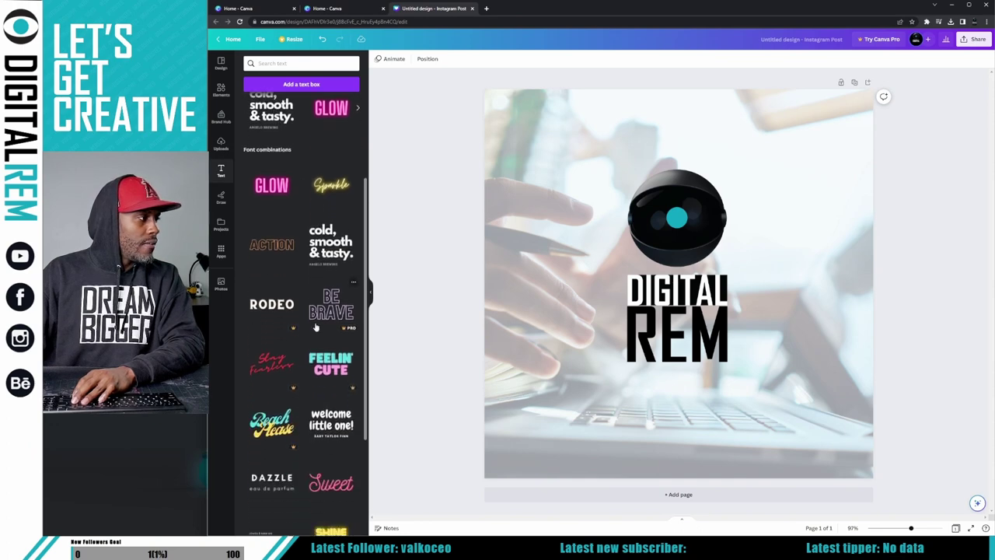
scroll(315, 327, "down", 5)
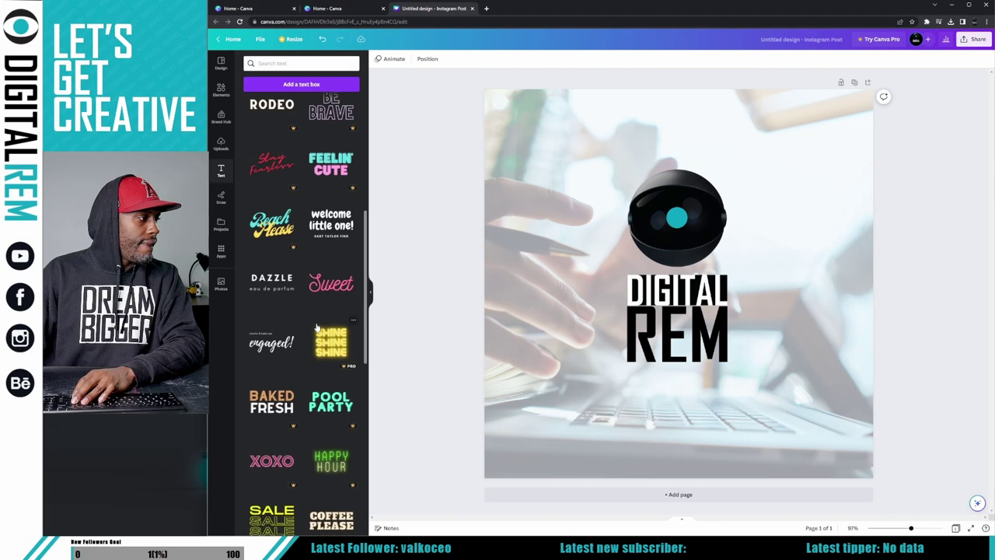
scroll(315, 325, "up", 12)
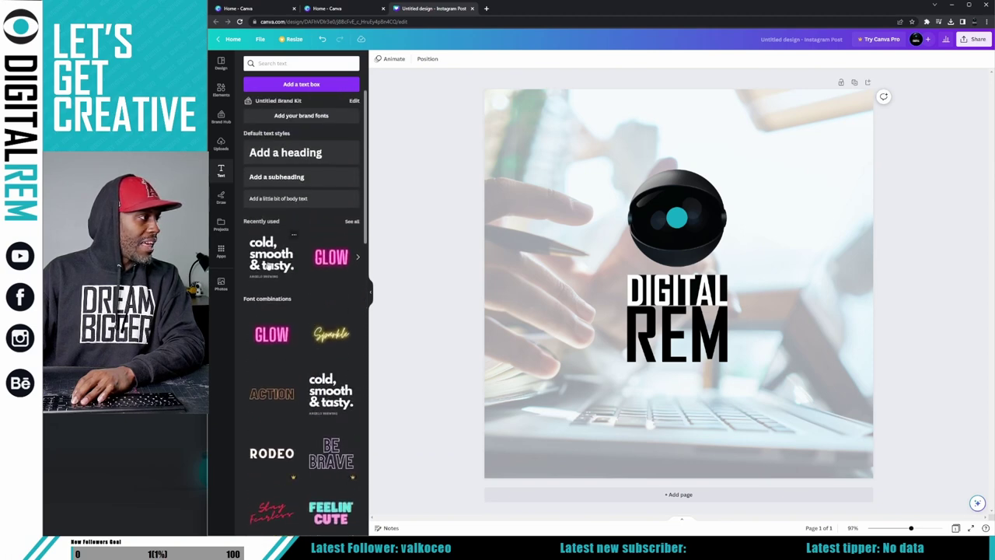
left_click(268, 265)
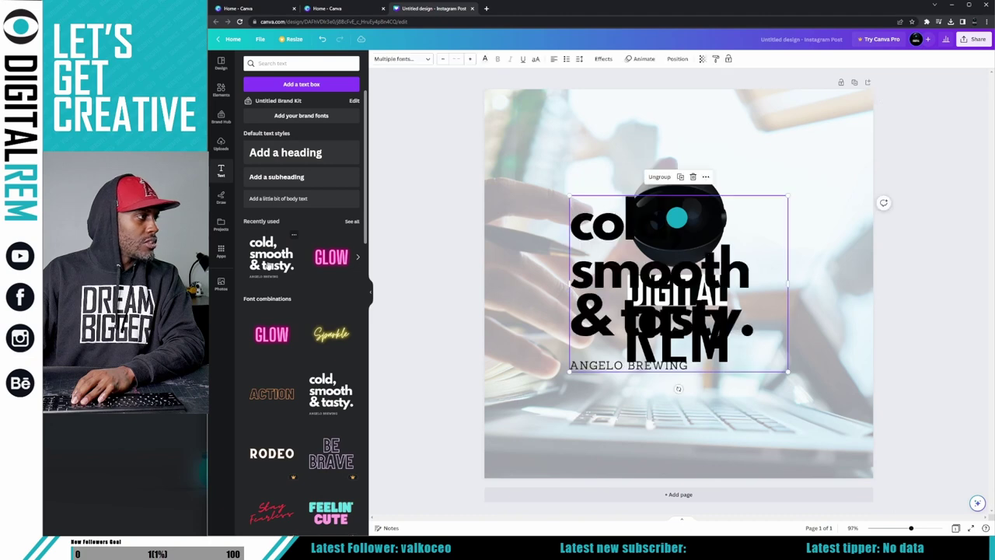
Step: Arrange the Digital REM logo in the page's upper left and the "cold, smooth & tasty." text group beside it on the right
left_click_drag(755, 254, 823, 352)
left_click_drag(664, 220, 563, 164)
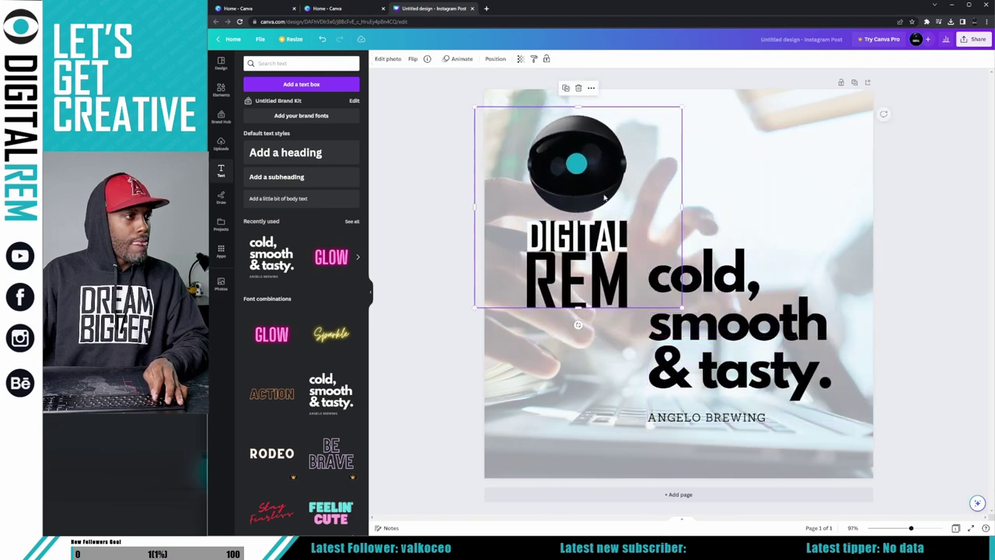
left_click_drag(747, 282, 741, 164)
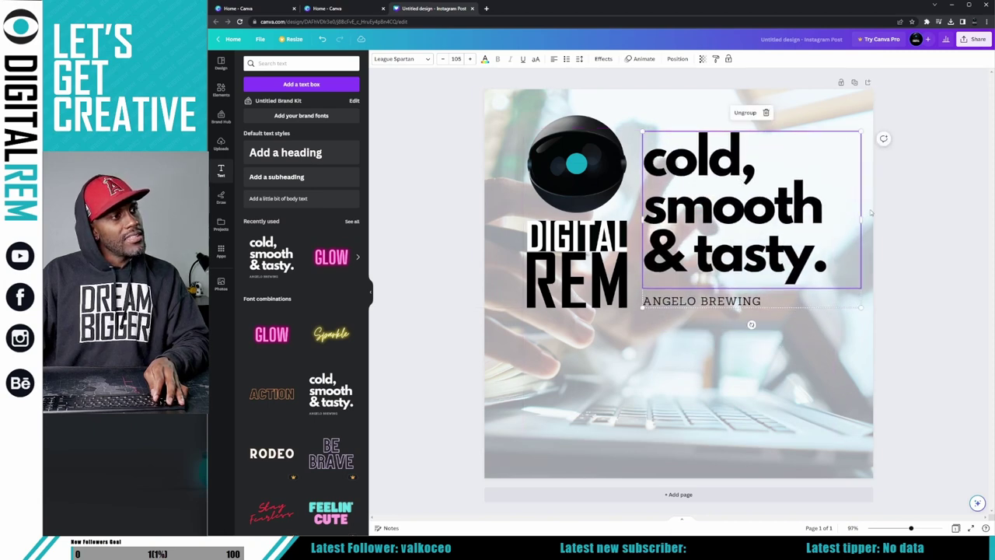
left_click(921, 221)
Step: Shrink the Digital REM logo to about a fifth of the page width and center it near the page's bottom edge
left_click(576, 264)
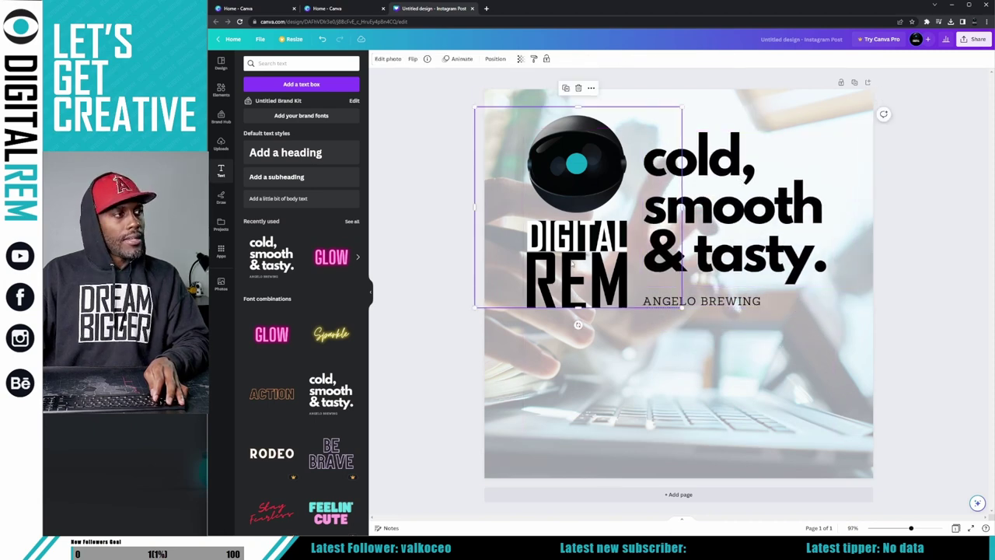
left_click_drag(681, 306, 557, 187)
left_click_drag(517, 152, 689, 456)
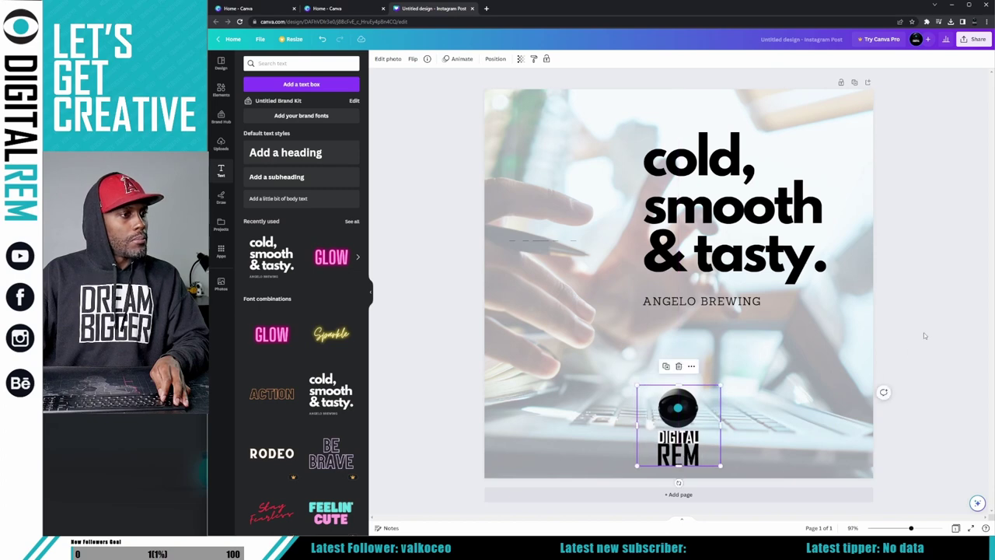
Step: Center the text group above the logo and enlarge it to a heading font size of about 143
left_click(717, 233)
left_click_drag(730, 257, 658, 269)
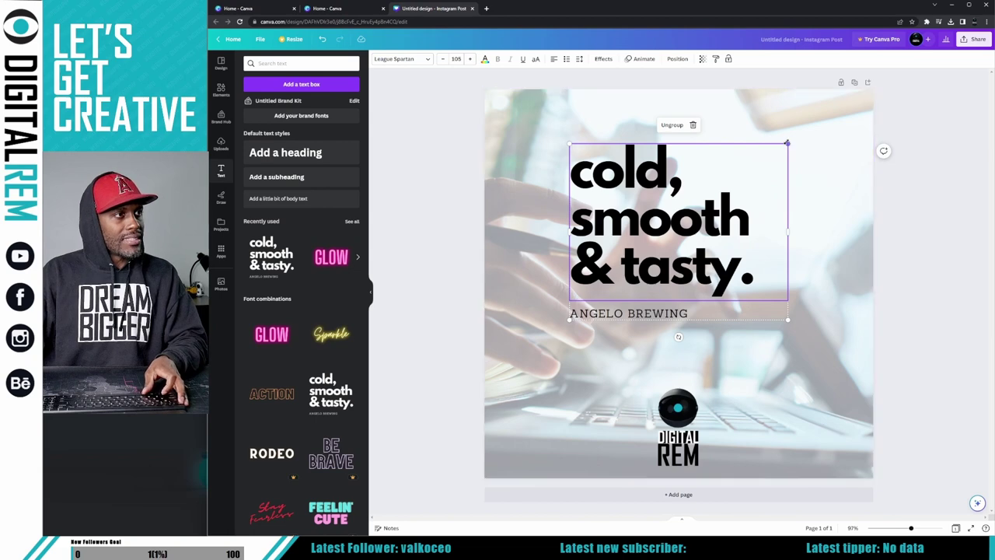
left_click_drag(787, 144, 827, 109)
left_click_drag(722, 218, 722, 233)
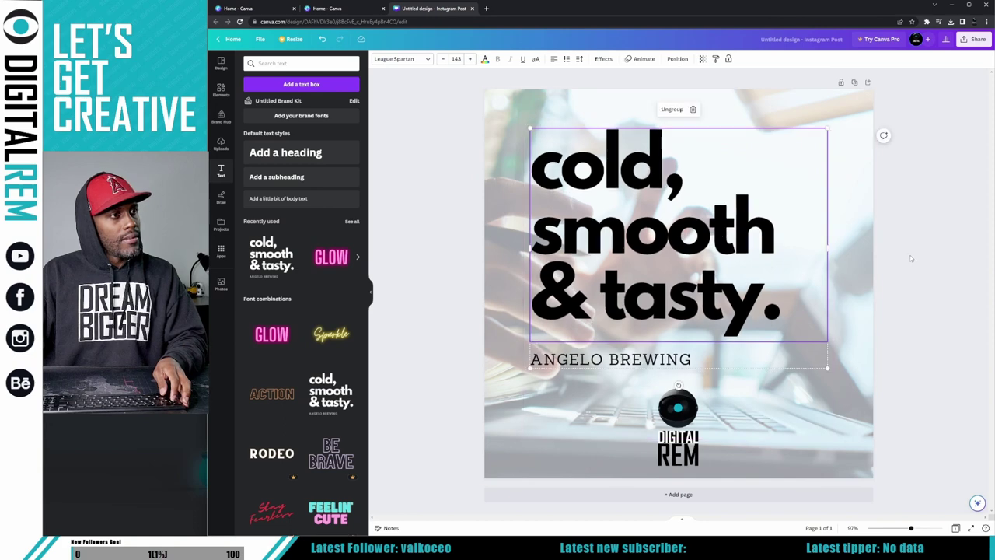
left_click(921, 257)
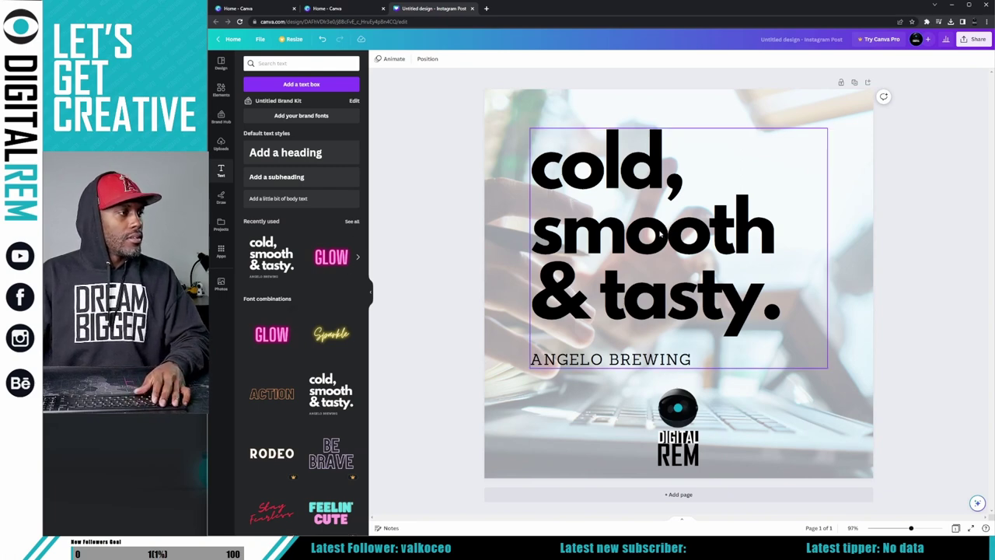
double_click(610, 359)
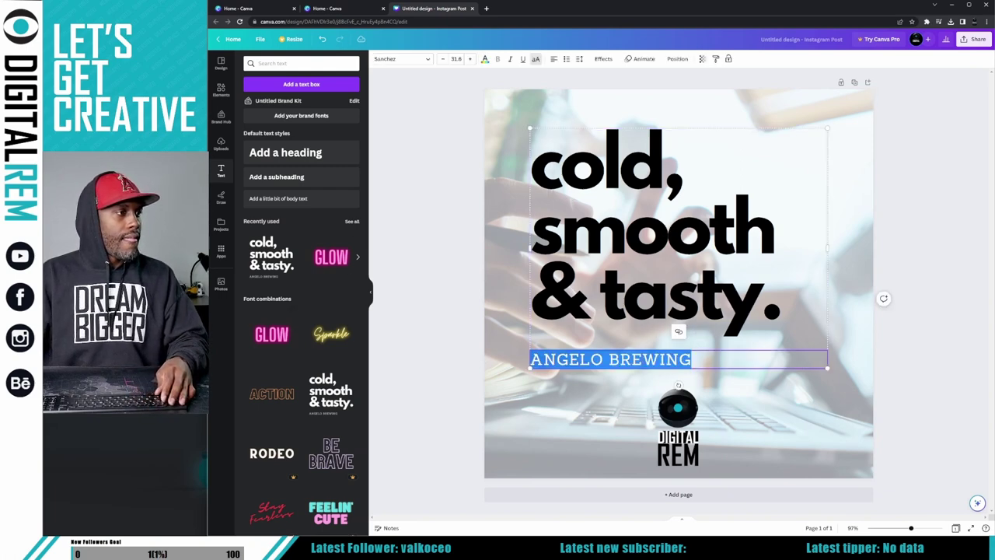
left_click(710, 351)
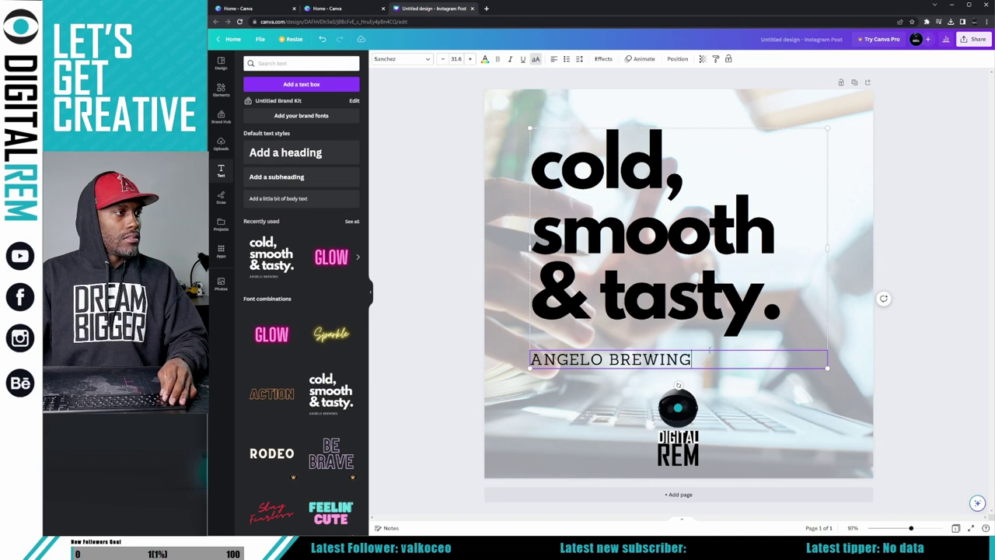
left_click(680, 238)
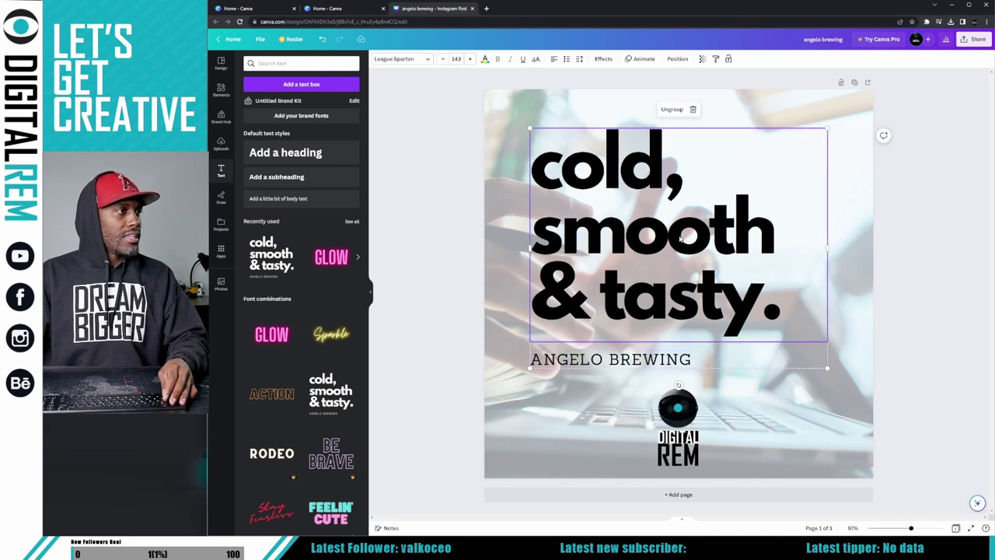
left_click(706, 363)
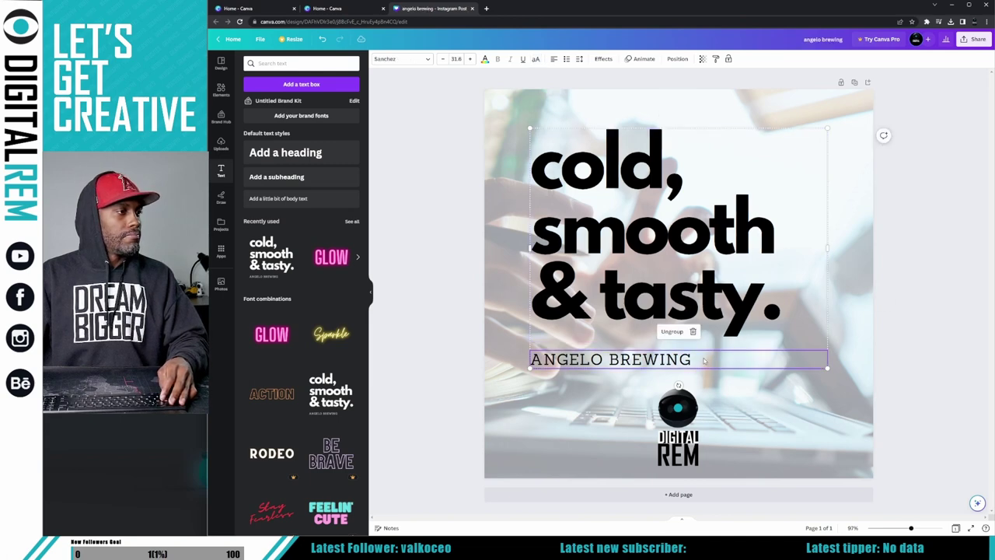
left_click(657, 251)
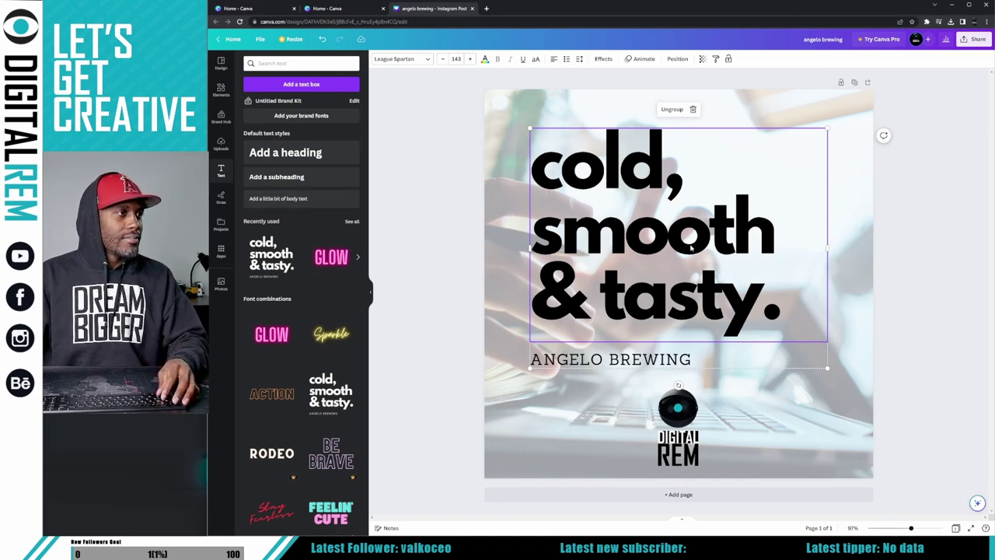
Step: Change the heading's first word from "cold" to "Bold"
double_click(691, 248)
left_click(685, 220)
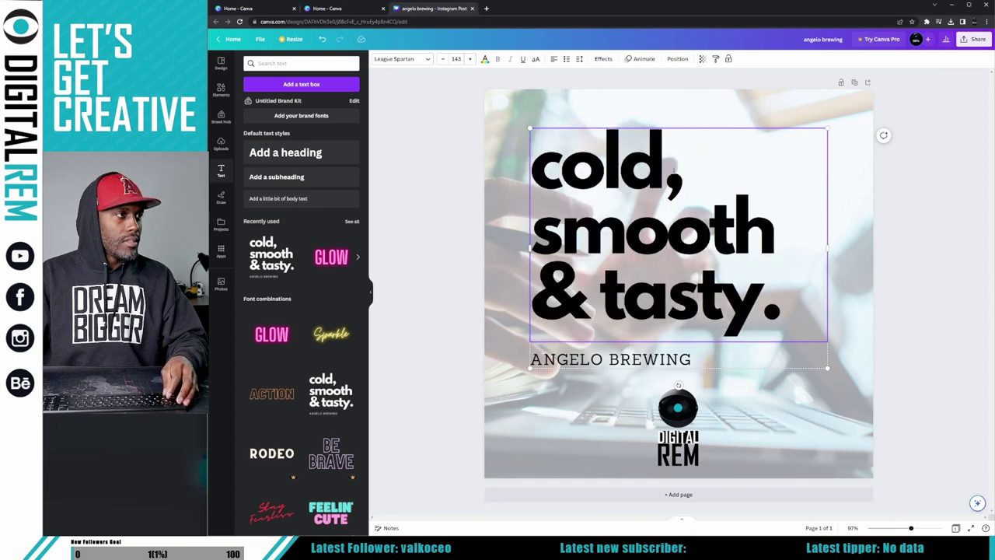
left_click_drag(665, 166, 774, 249)
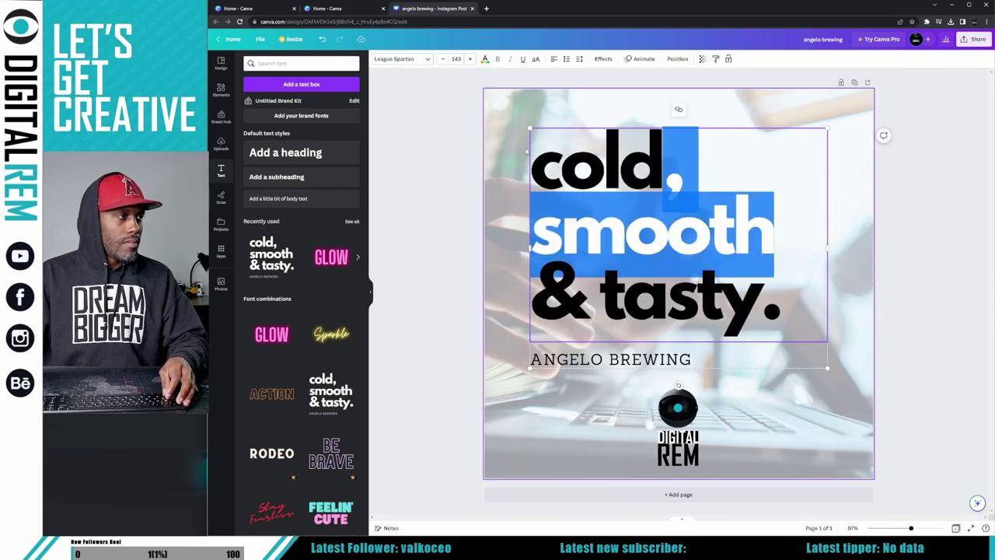
left_click(601, 151)
left_click_drag(659, 154, 560, 156)
left_click(560, 156)
key("BackSpace")
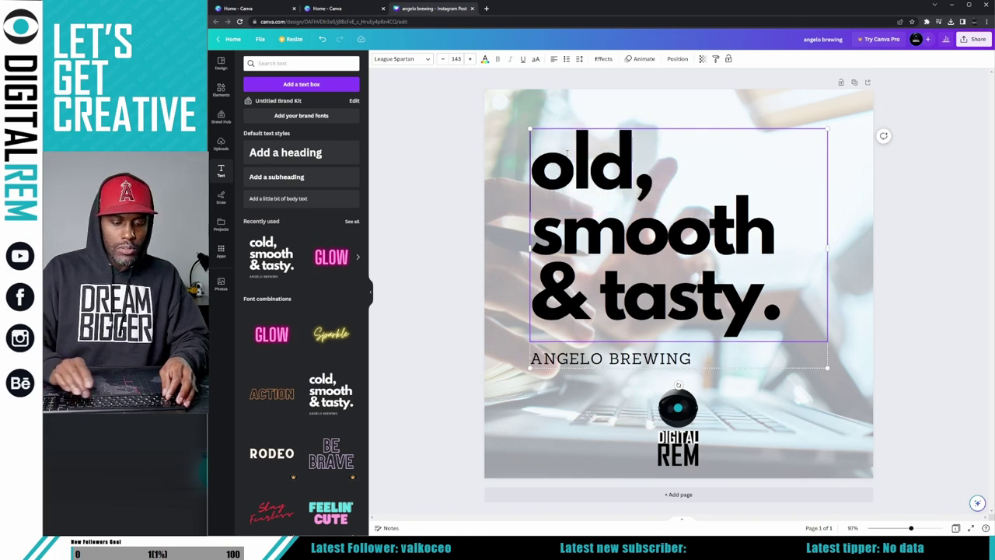
type("B")
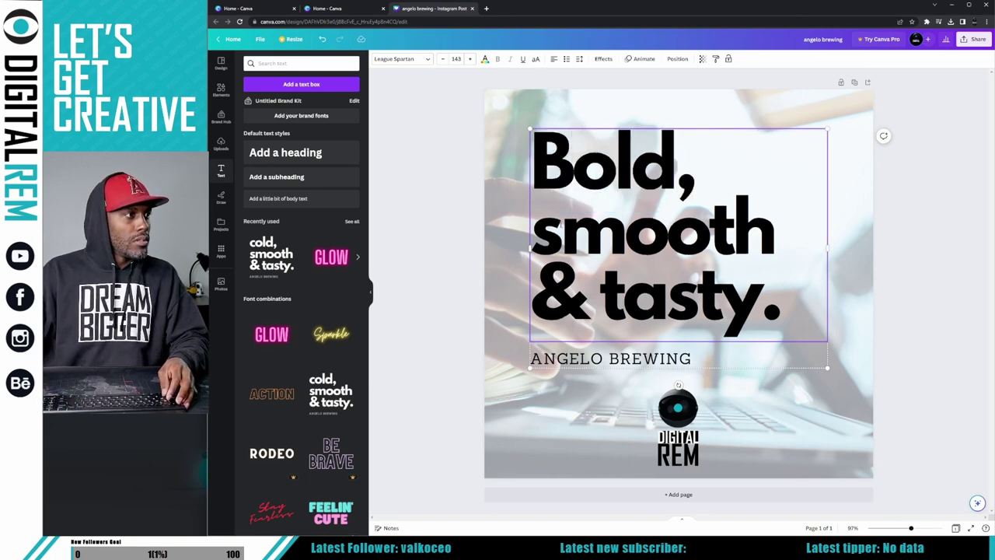
key("BackSpace")
type("M")
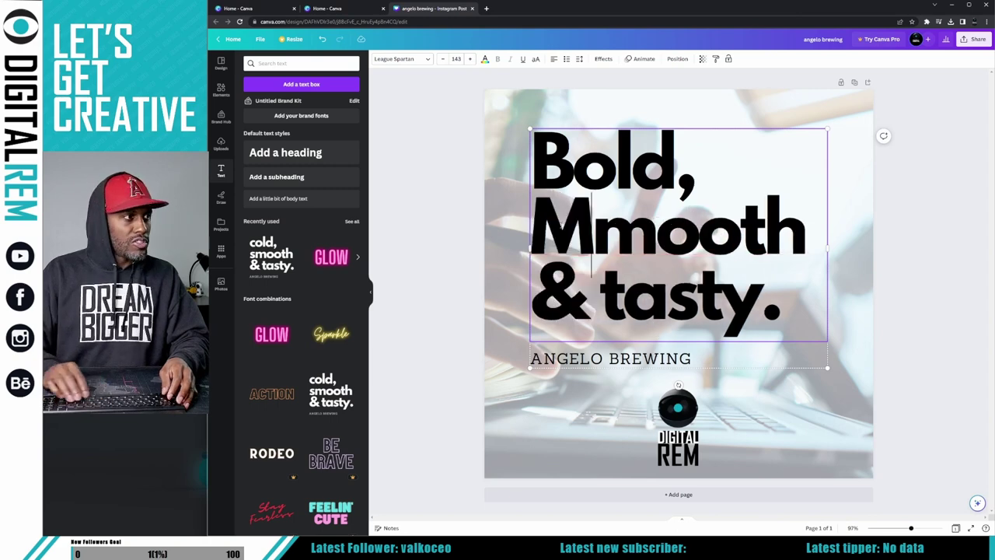
key("BackSpace")
type("S")
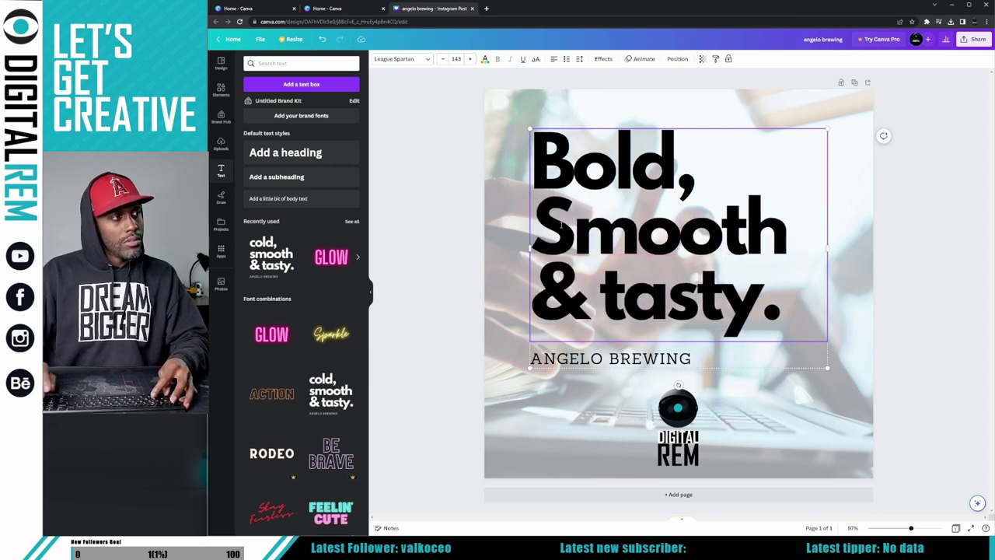
key("BackSpace")
type("s")
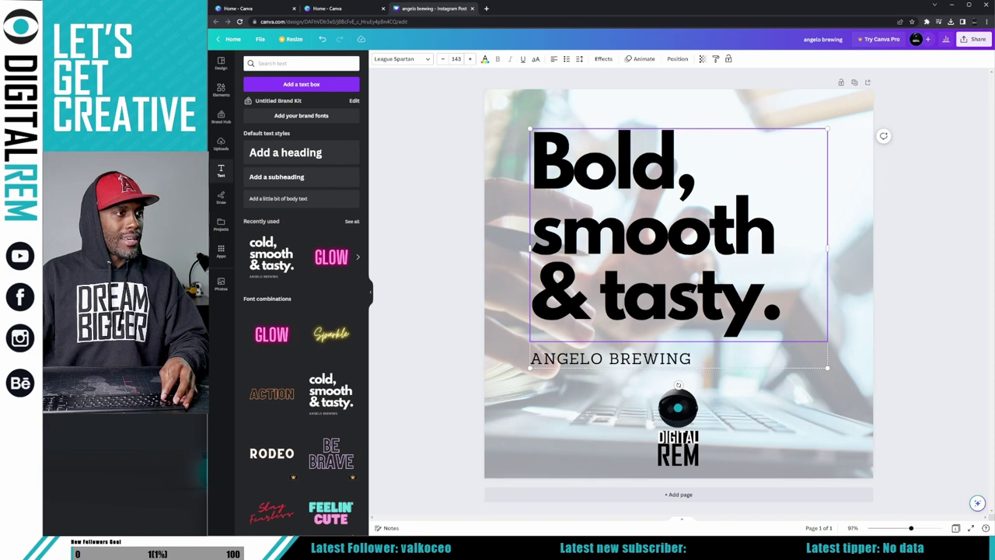
left_click_drag(720, 292, 624, 230)
type("classy")
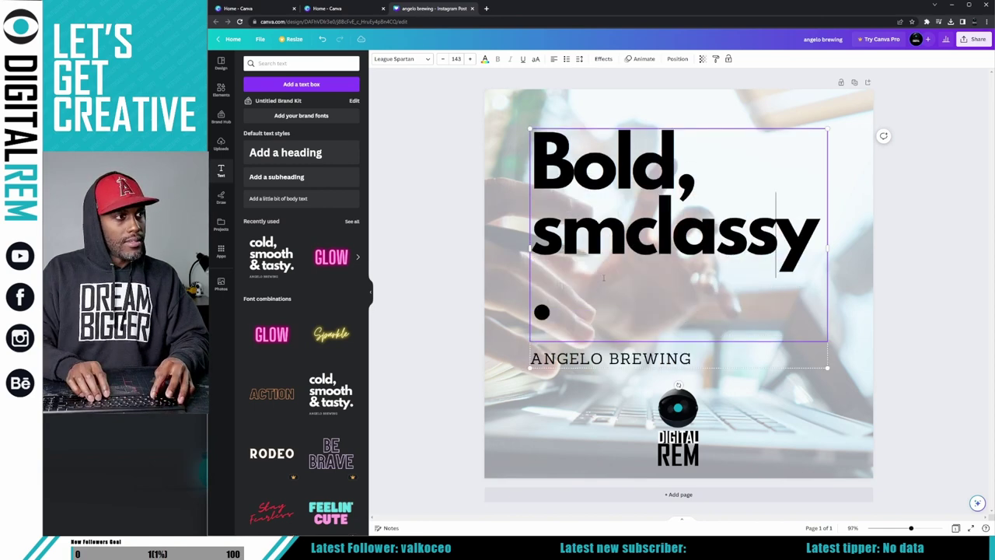
key("BackSpace")
key("BackSpace")
key("ctrl+z")
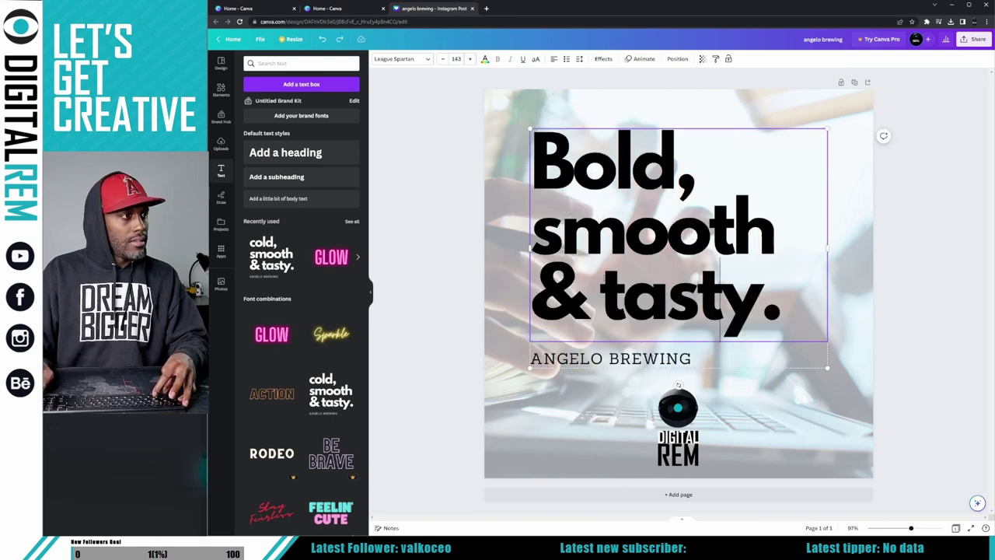
Step: Replace "tasty" with "classy" in the heading's third line, keeping the ampersand and the period
key("BackSpace")
key("BackSpace")
key("BackSpace")
key("BackSpace")
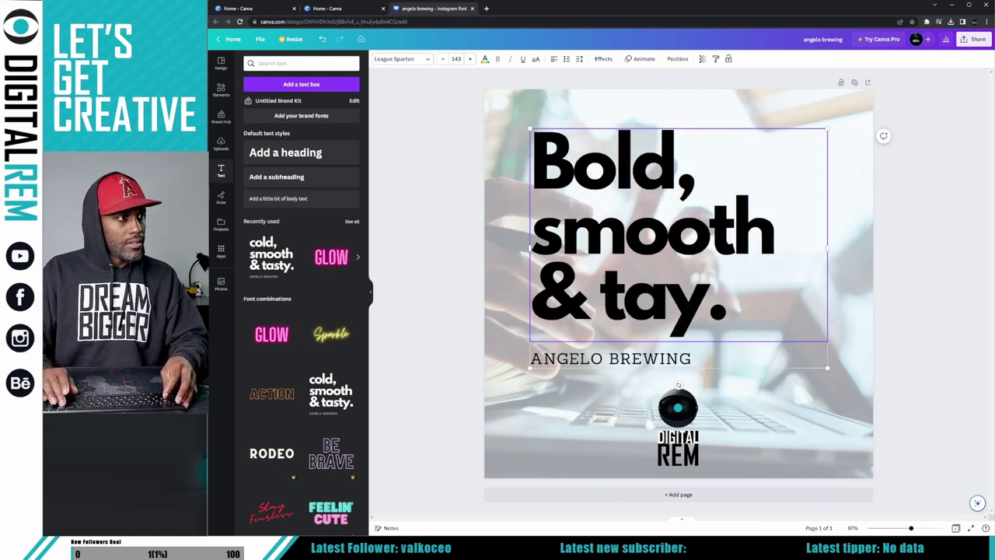
type("class")
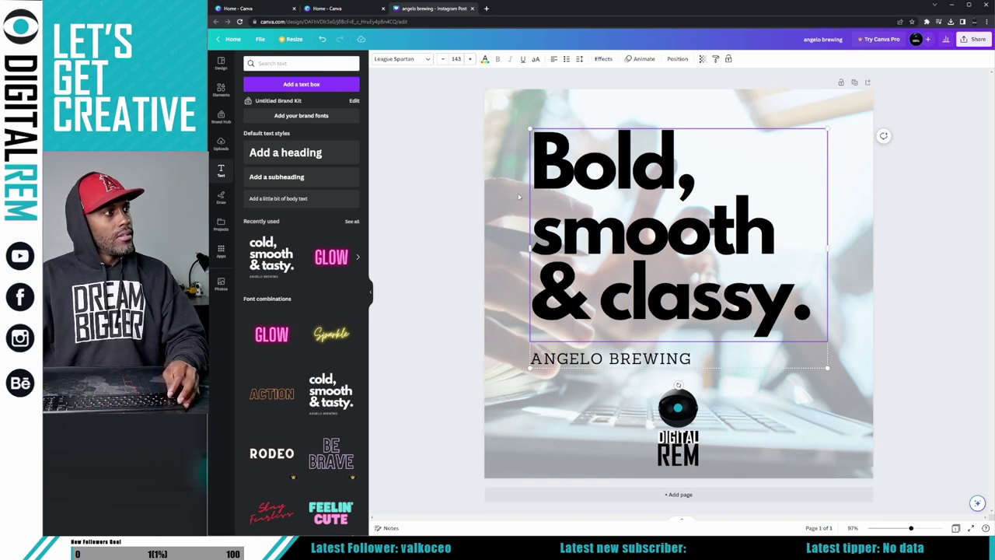
Step: Delete the small "ANGELO BREWING" line below the heading
left_click_drag(416, 130, 577, 190)
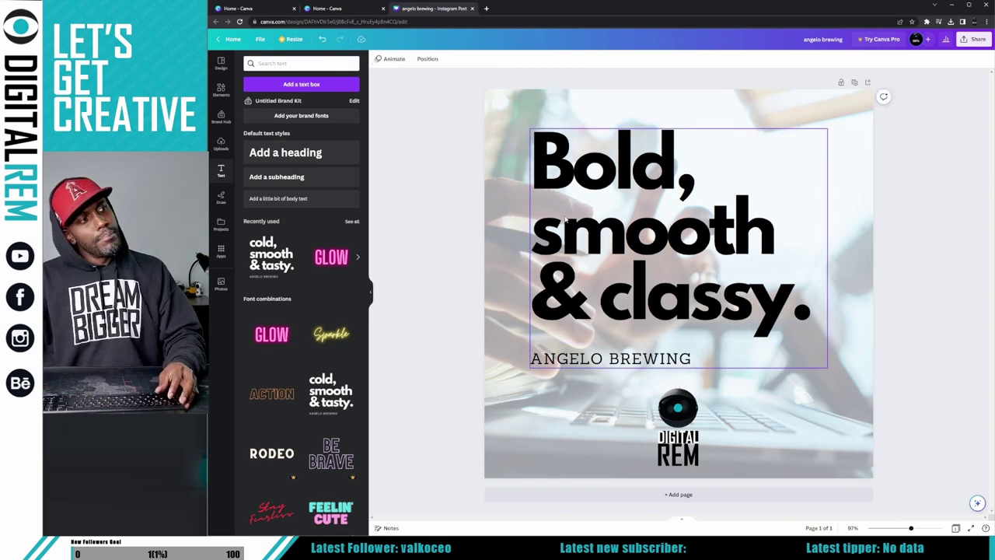
left_click(579, 370)
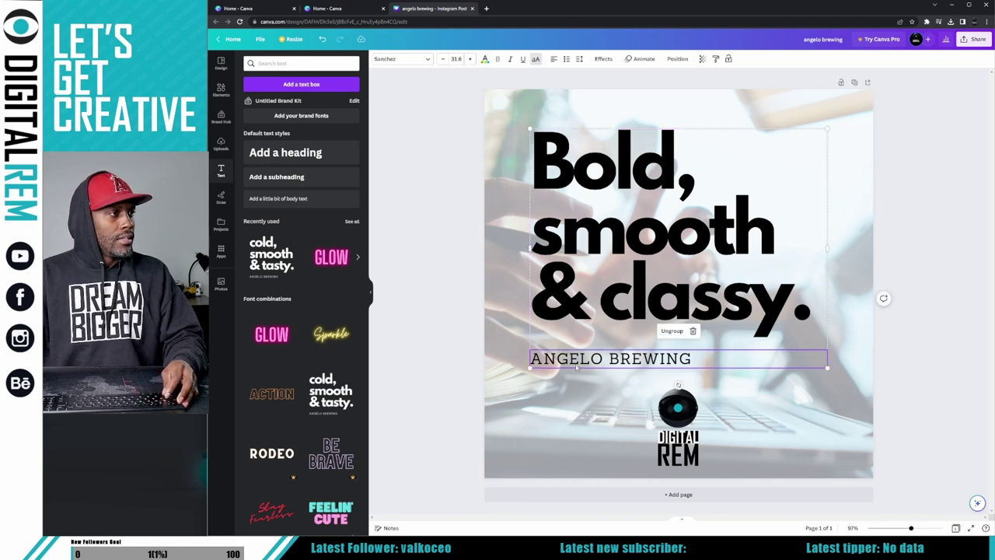
key("Delete")
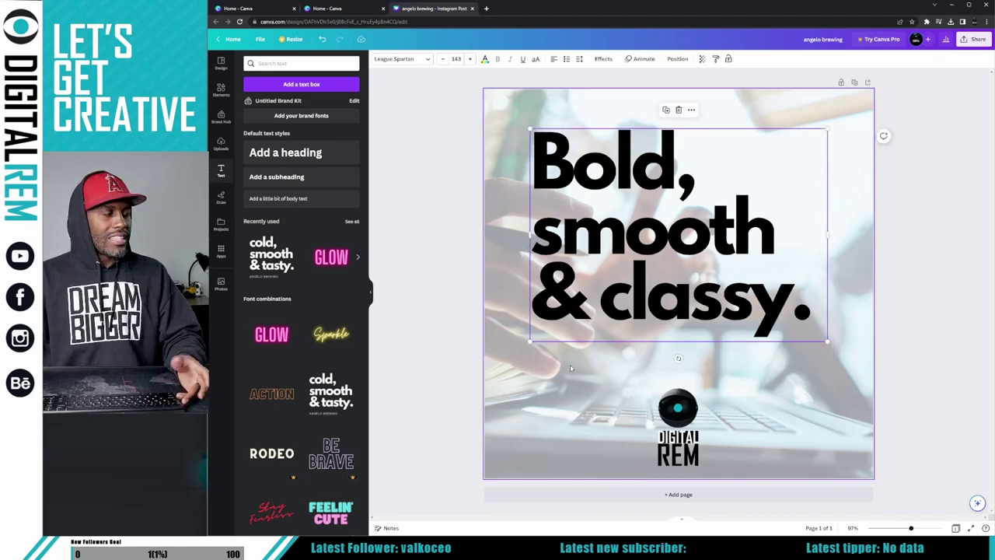
Step: Enlarge the "Bold, smooth & classy." heading to font size about 166 and center it horizontally just above the logo
left_click_drag(657, 297, 657, 313)
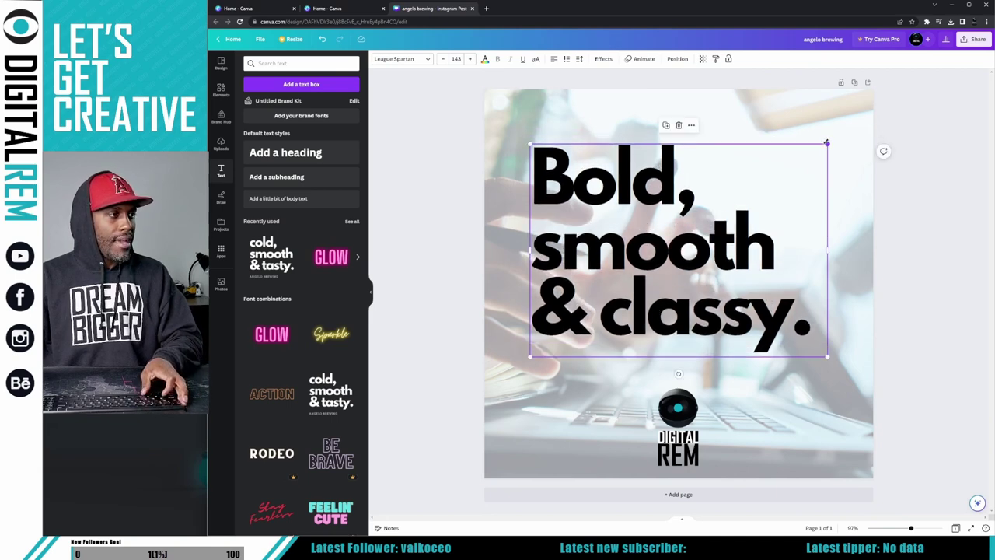
left_click_drag(826, 143, 846, 118)
left_click_drag(723, 254, 694, 273)
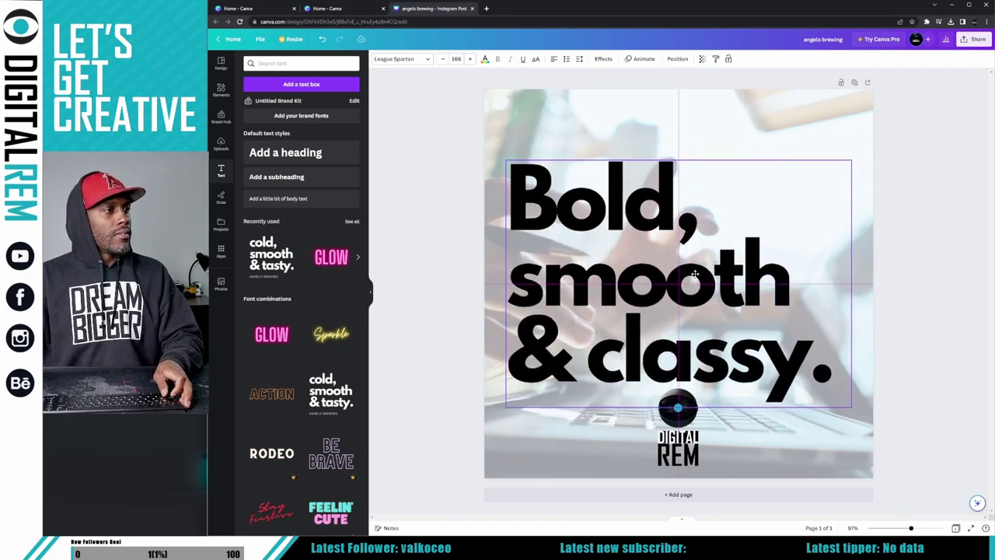
left_click_drag(695, 273, 733, 259)
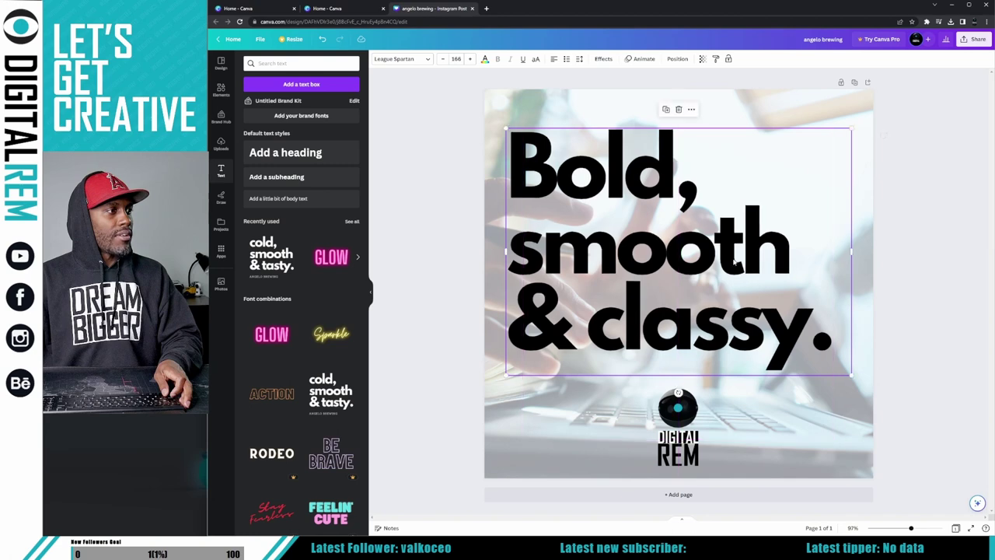
left_click(851, 317)
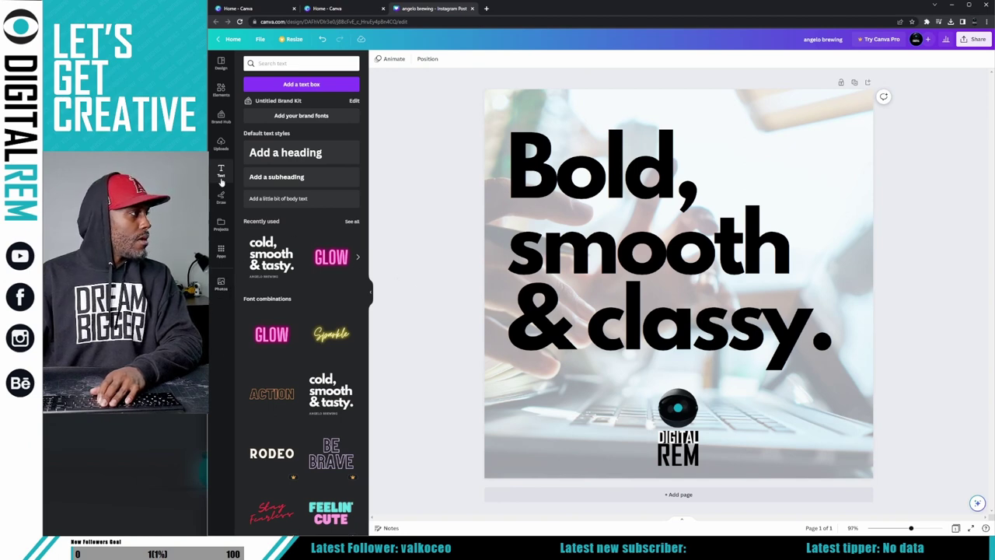
Step: Draw a winding red marker line around the heading and across the logo, and erase it
left_click(221, 197)
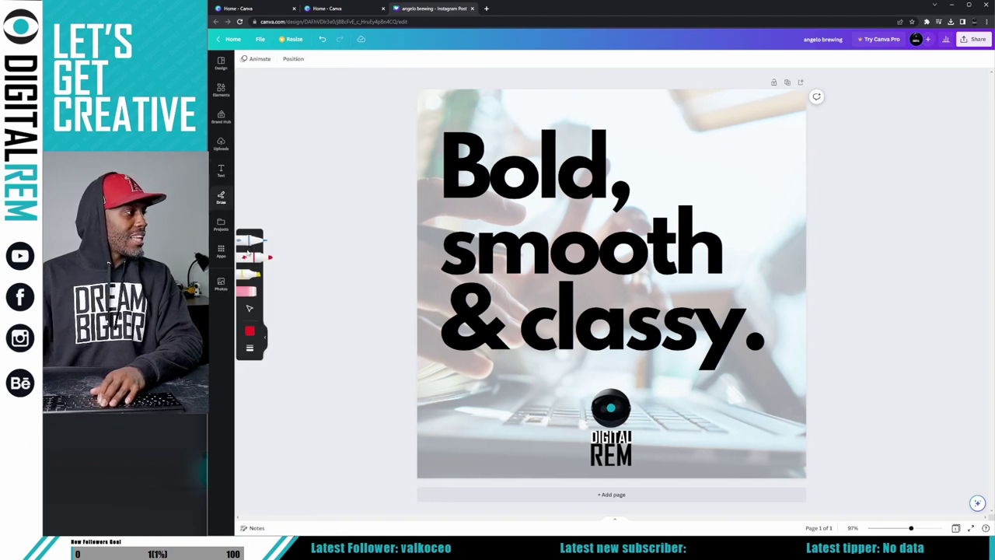
left_click(251, 257)
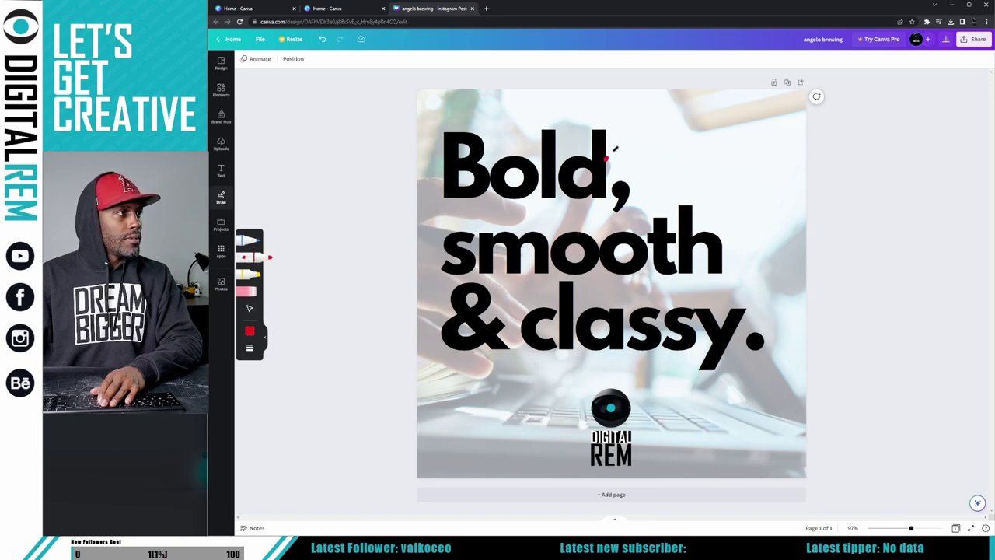
mouse_move(614, 148)
left_mouse_down()
mouse_move(659, 185)
mouse_move(599, 211)
mouse_move(407, 256)
mouse_move(597, 287)
left_mouse_up()
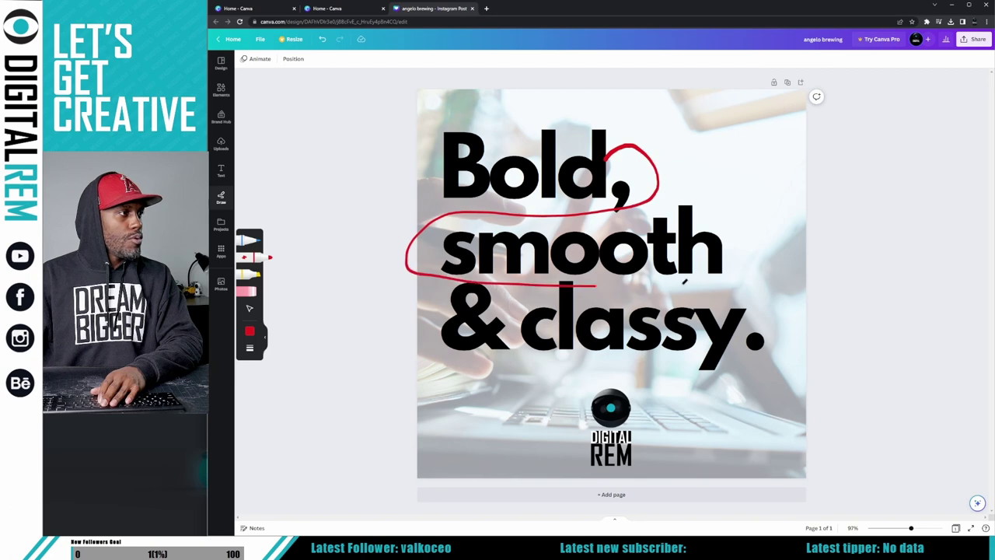
mouse_move(684, 282)
left_mouse_down()
mouse_move(778, 314)
mouse_move(772, 396)
mouse_move(680, 391)
mouse_move(514, 358)
mouse_move(469, 383)
mouse_move(510, 415)
mouse_move(589, 441)
mouse_move(701, 439)
mouse_move(764, 466)
left_mouse_up()
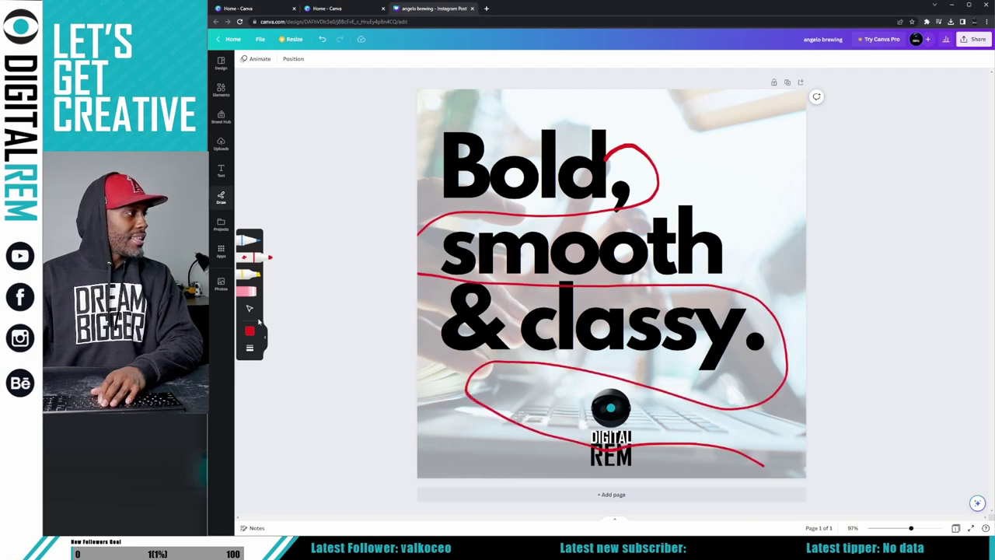
left_click(248, 293)
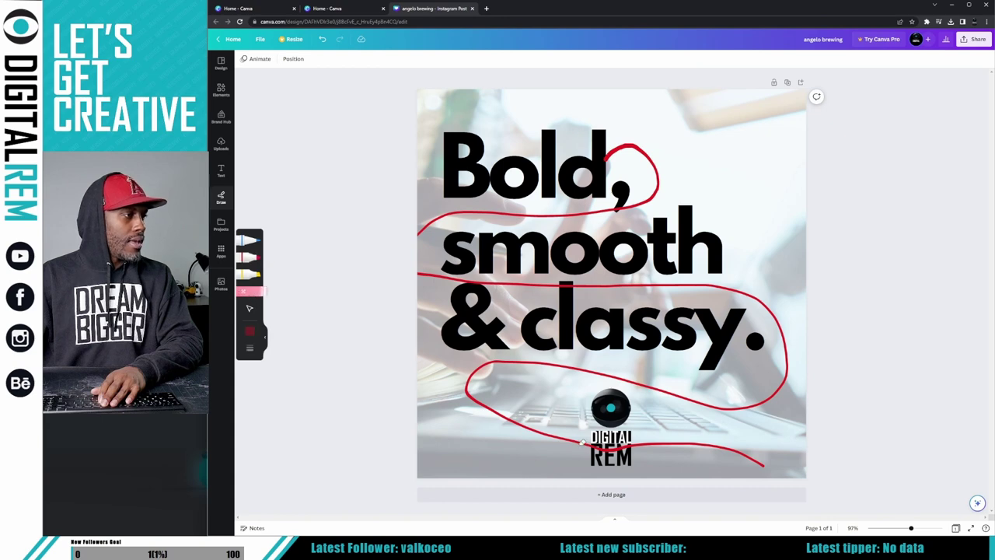
left_click(593, 444)
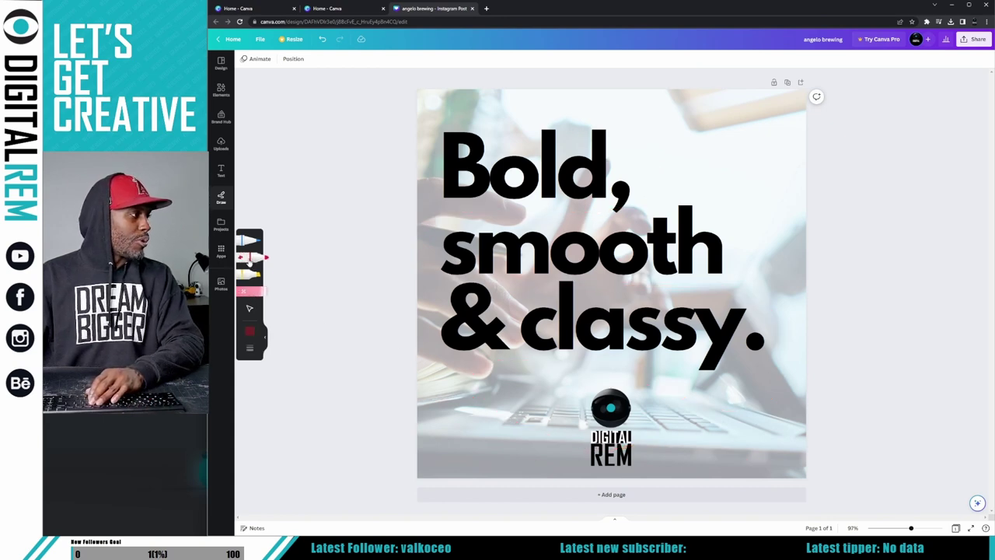
Step: Try a blue pen underline beneath the word "Bold," in the heading and undo the strokes
left_click(264, 241)
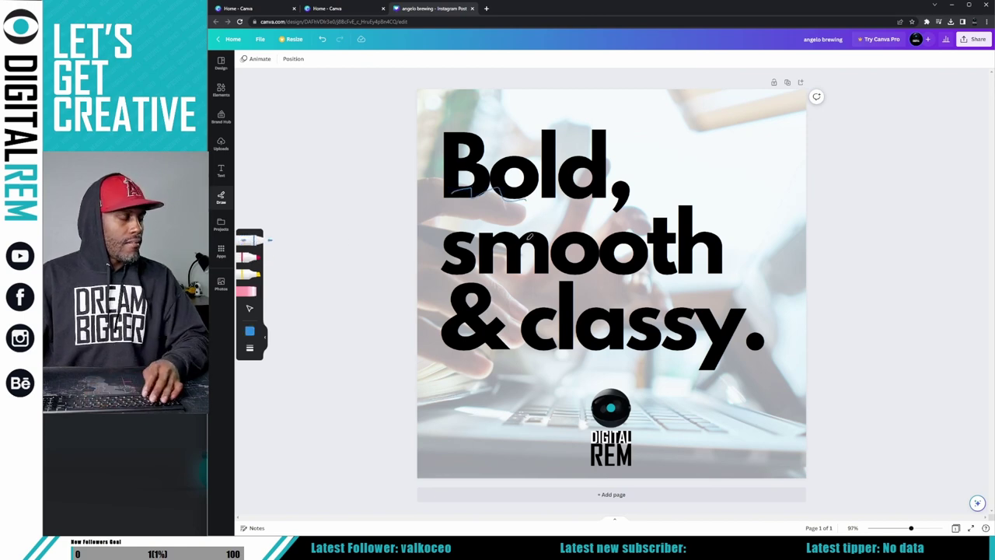
key("ctrl+z")
left_click_drag(445, 202, 604, 201)
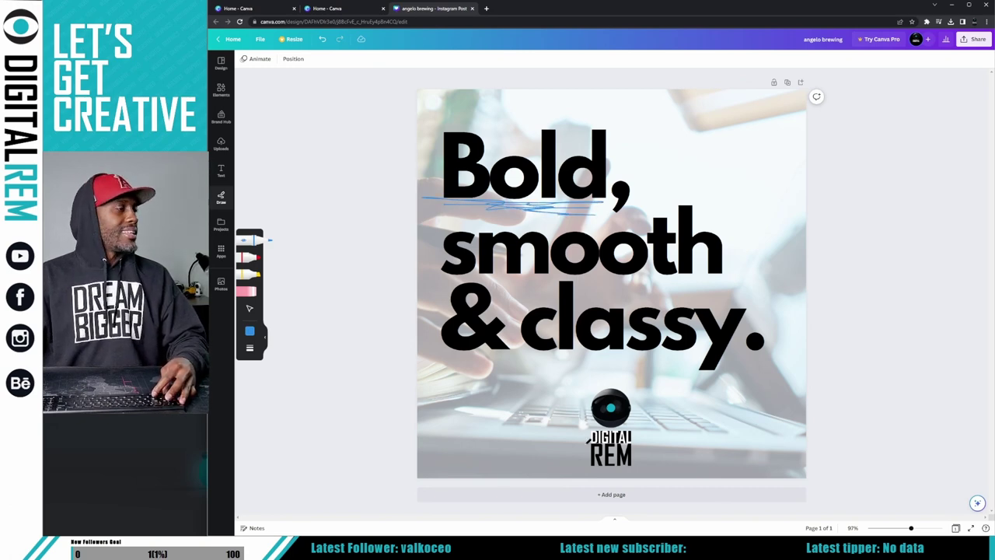
key("ctrl+z")
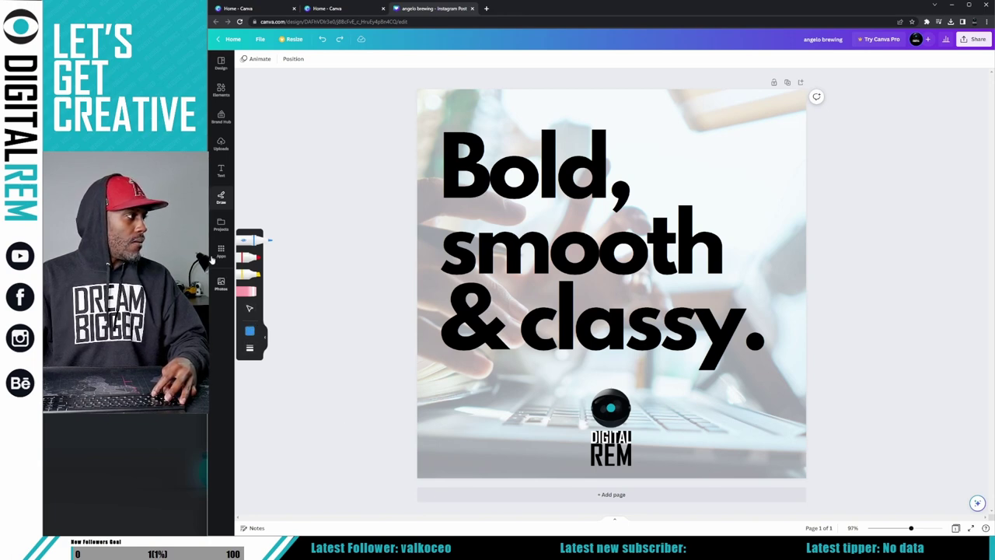
left_click(221, 224)
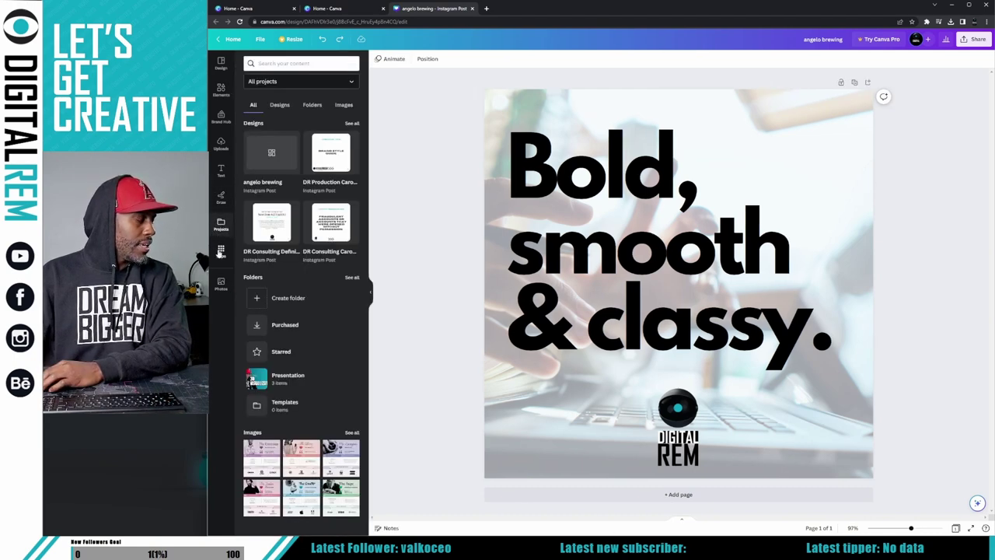
left_click(221, 251)
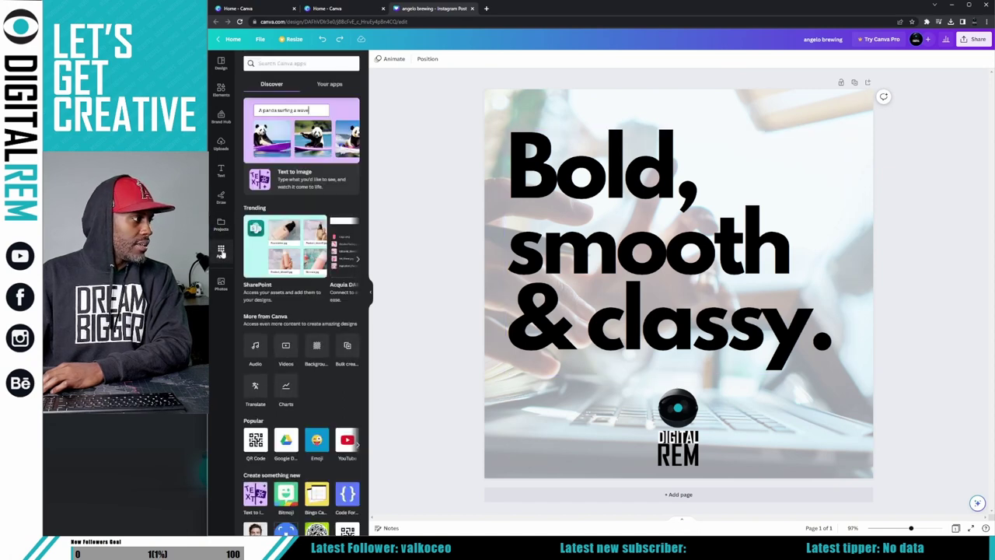
left_click(360, 447)
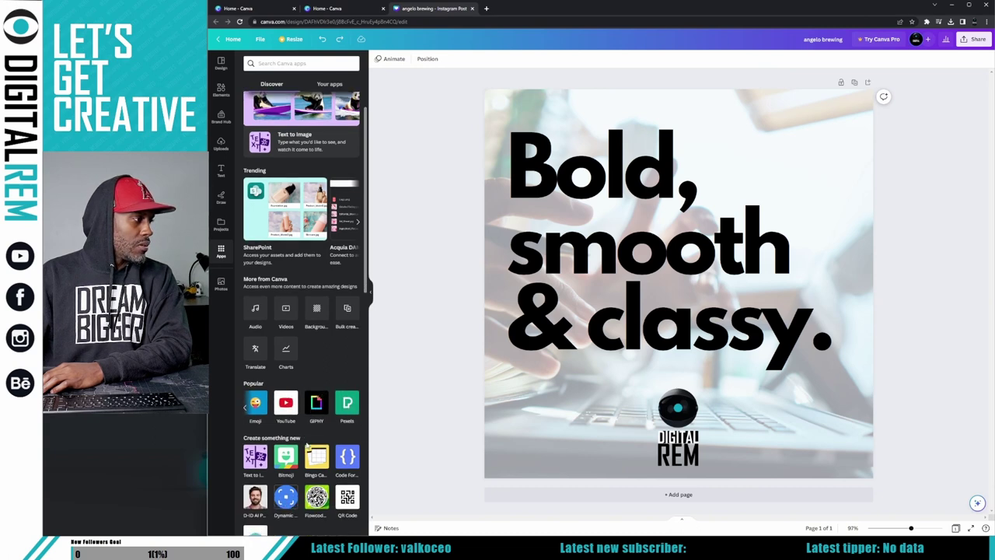
scroll(307, 444, "down", 3)
scroll(306, 444, "up", 3)
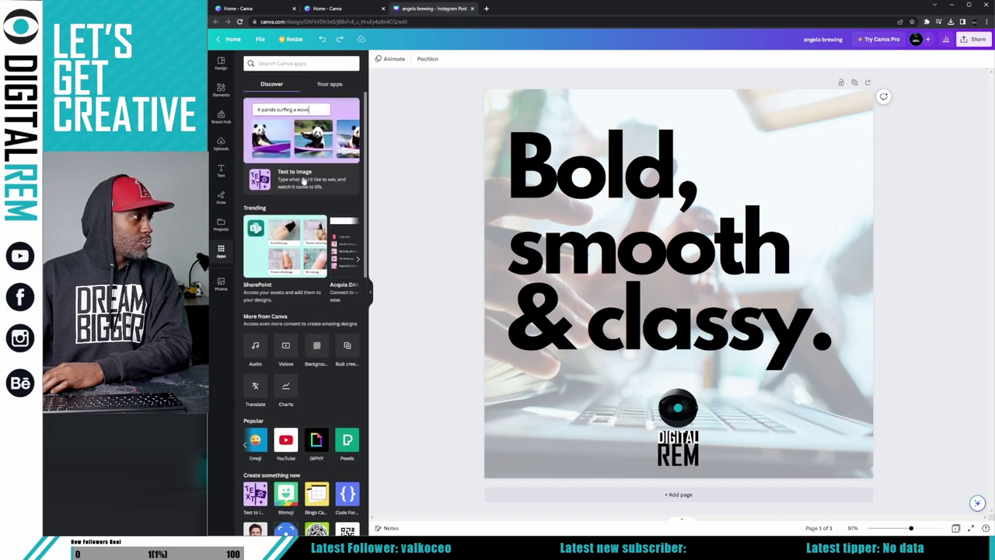
Step: Place the recently used white triple-chevron graphic, shrunk and rotated to point left, in the lower-left corner of the post
left_click(221, 89)
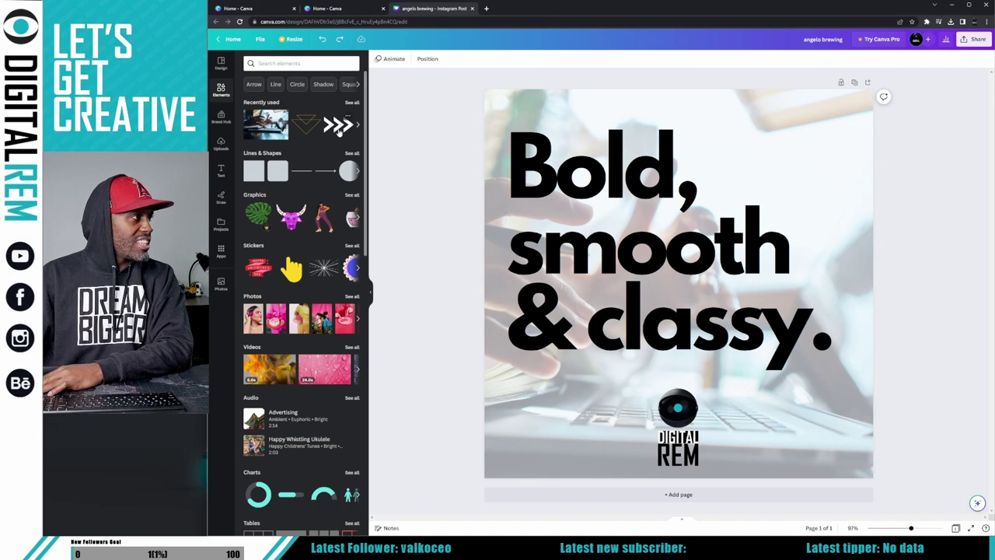
left_click(339, 127)
left_click_drag(694, 296, 809, 443)
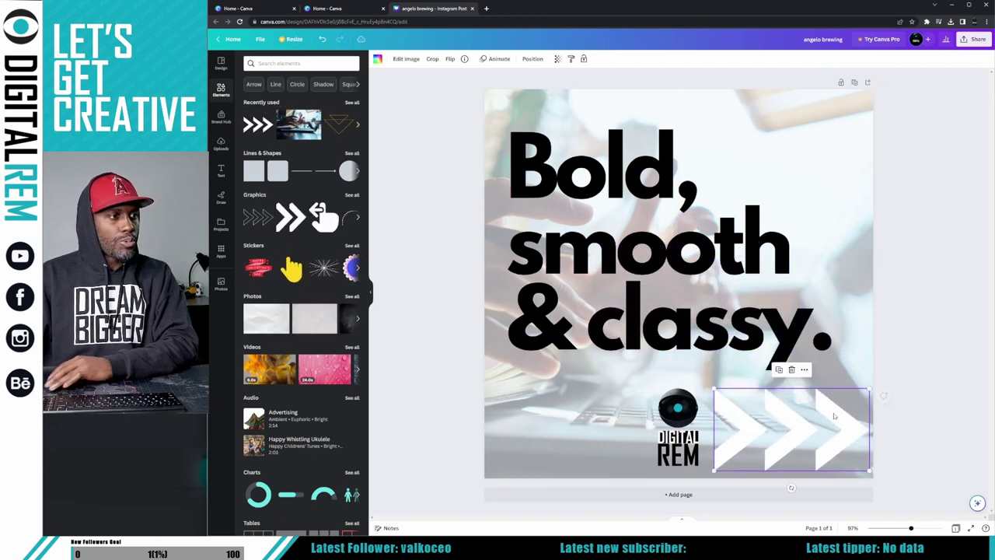
left_click_drag(869, 389, 549, 445)
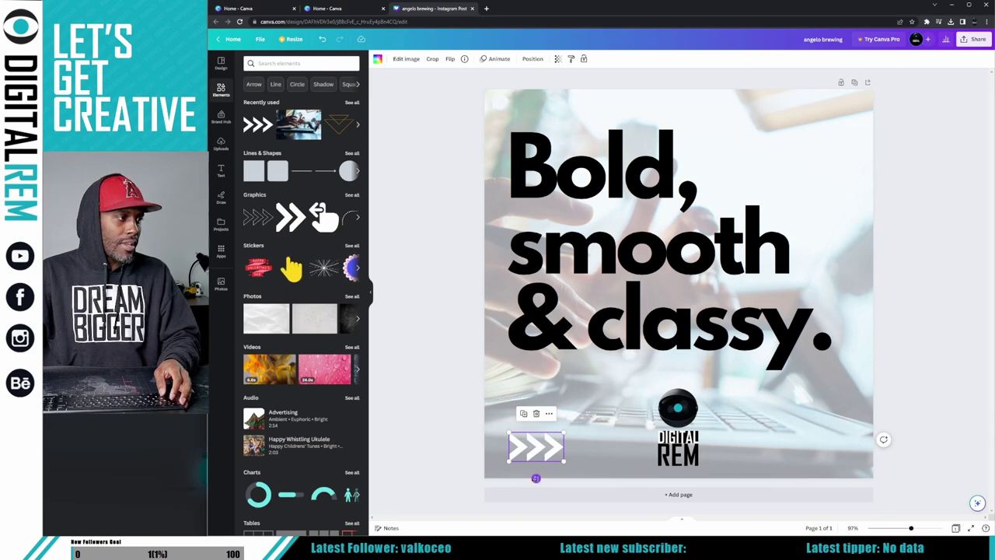
left_click_drag(535, 478, 536, 395)
key("ctrl+z")
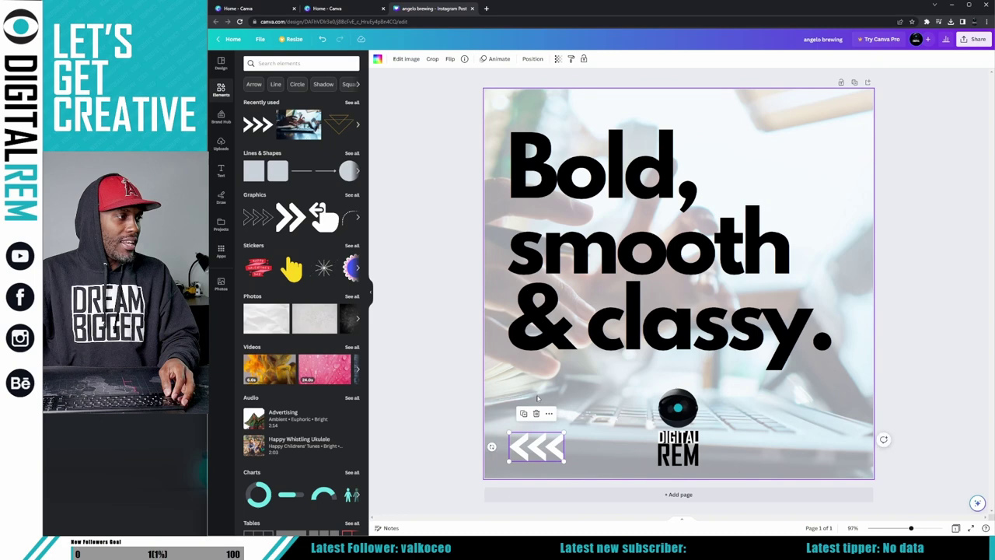
left_click(542, 496)
scroll(560, 396, "up", 3)
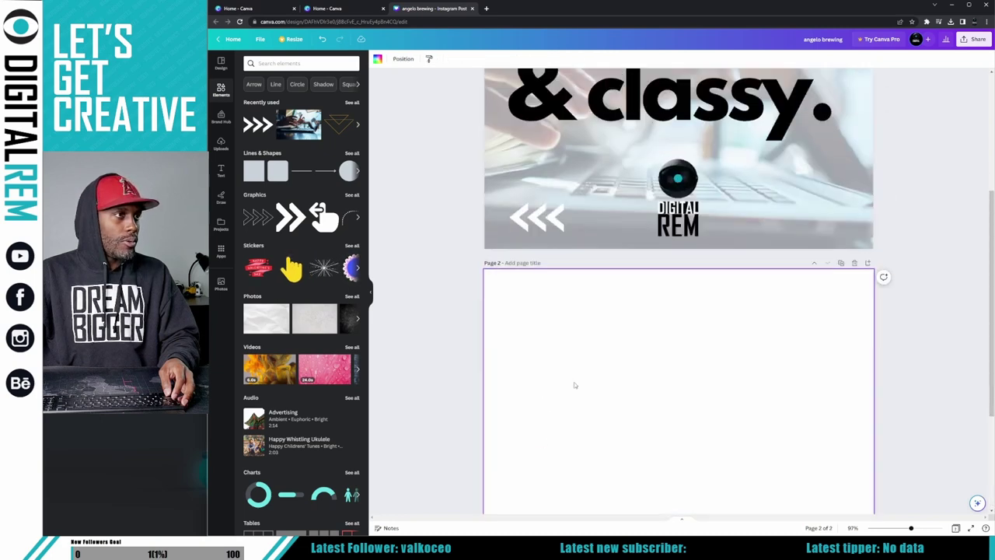
left_click(855, 270)
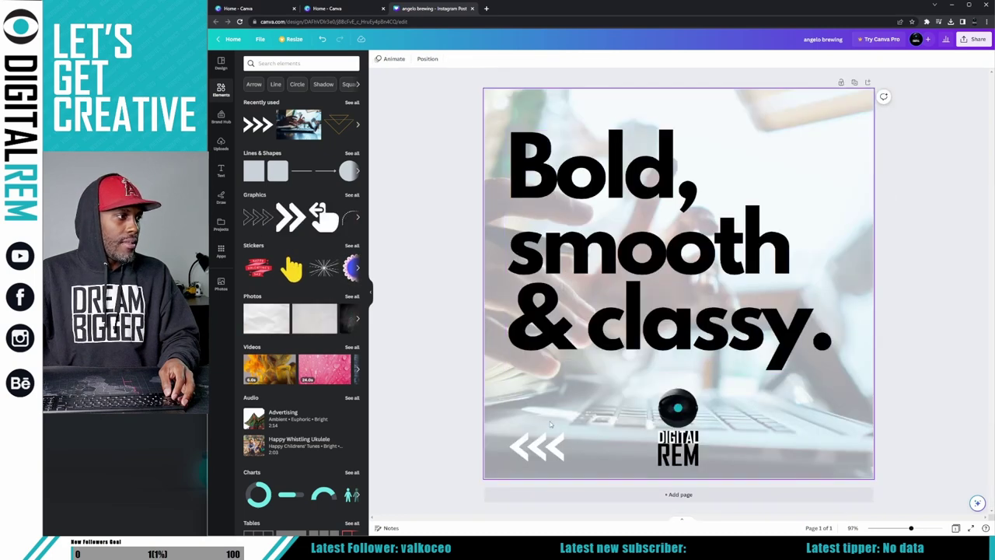
Step: Enlarge the white chevron graphic to about twice its size within the lower-left corner of the post
left_click(552, 446)
mouse_move(563, 431)
left_mouse_down()
mouse_move(613, 407)
mouse_move(568, 445)
left_mouse_up()
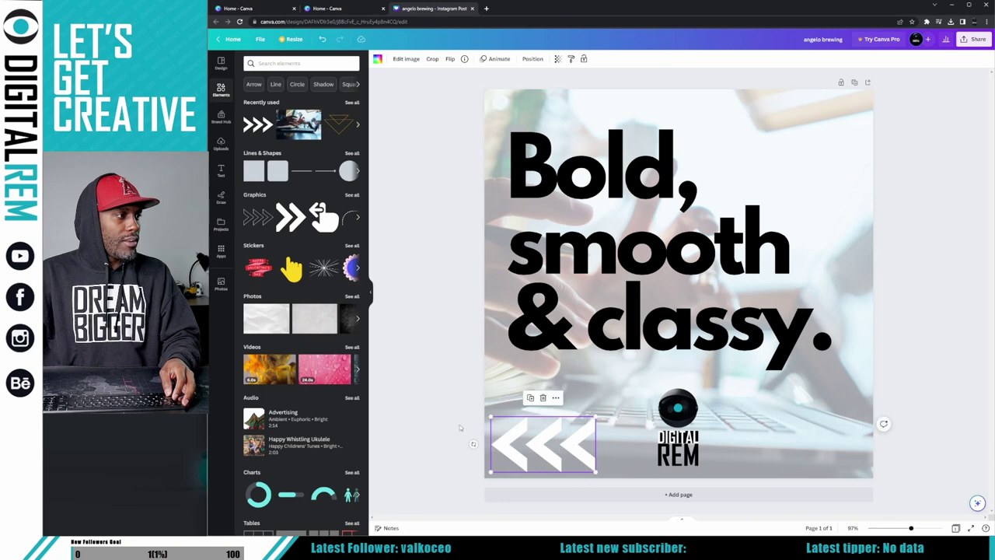
left_click(540, 284)
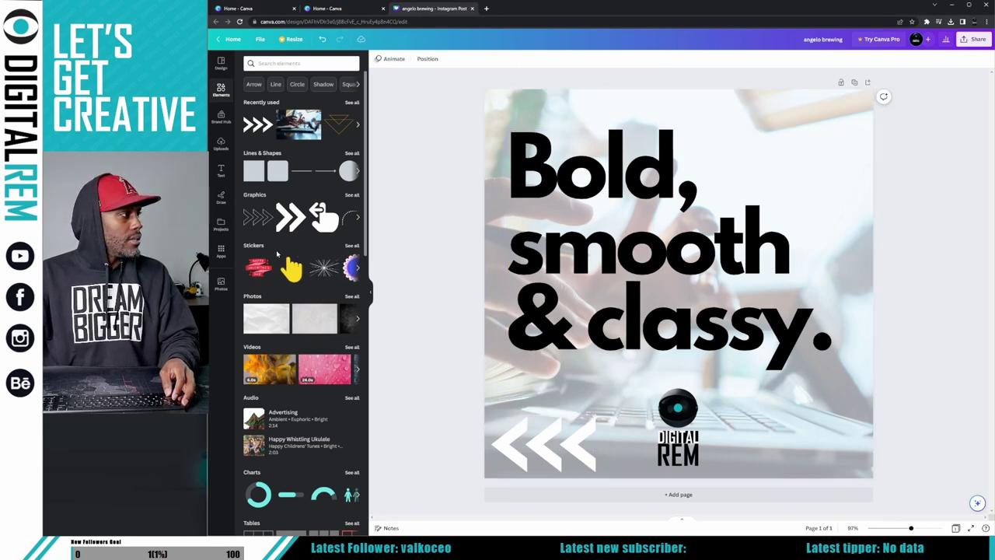
Step: Add the swipe-left hand graphic to the post and shrink it to about the logo's height, just right of the logo
scroll(279, 243, "down", 3)
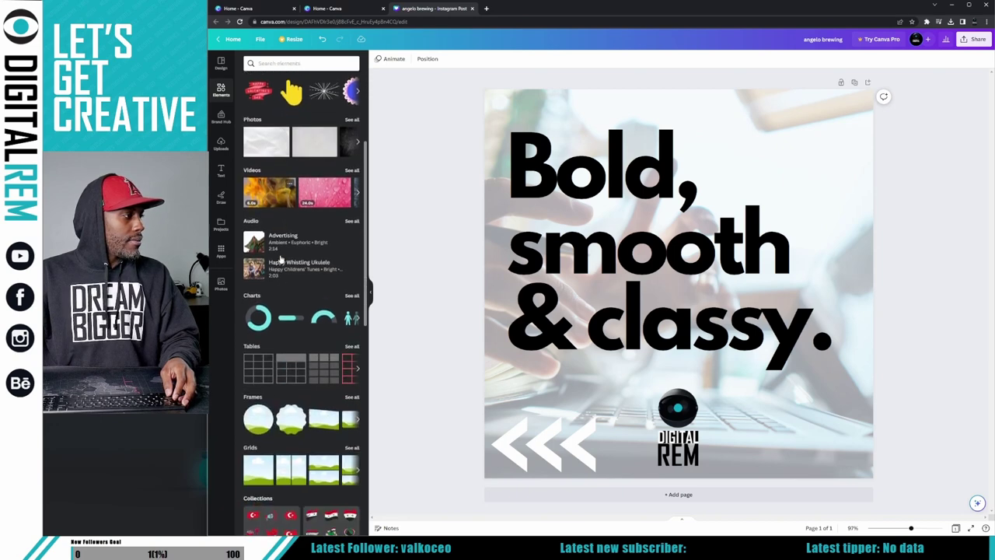
scroll(281, 259, "up", 2)
scroll(299, 237, "up", 2)
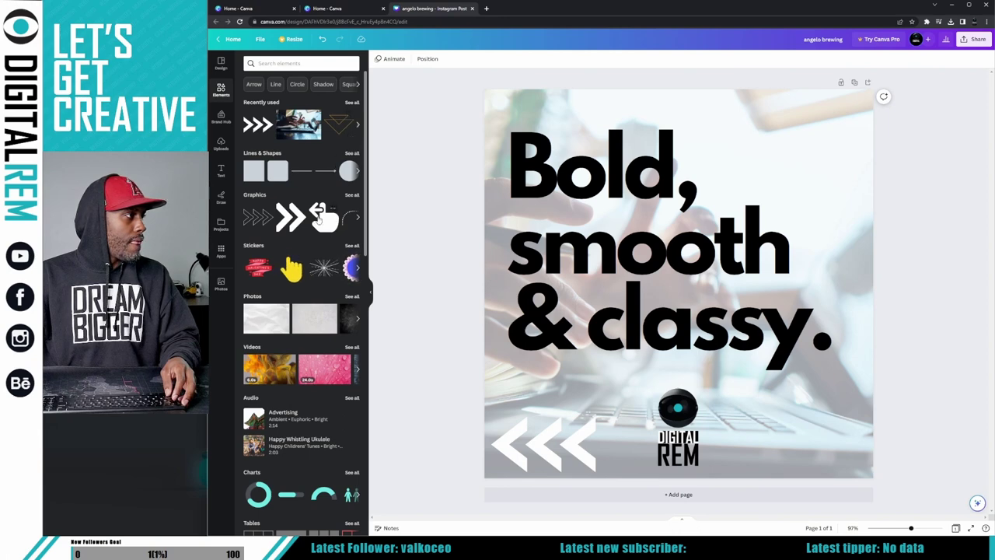
left_click_drag(319, 220, 859, 488)
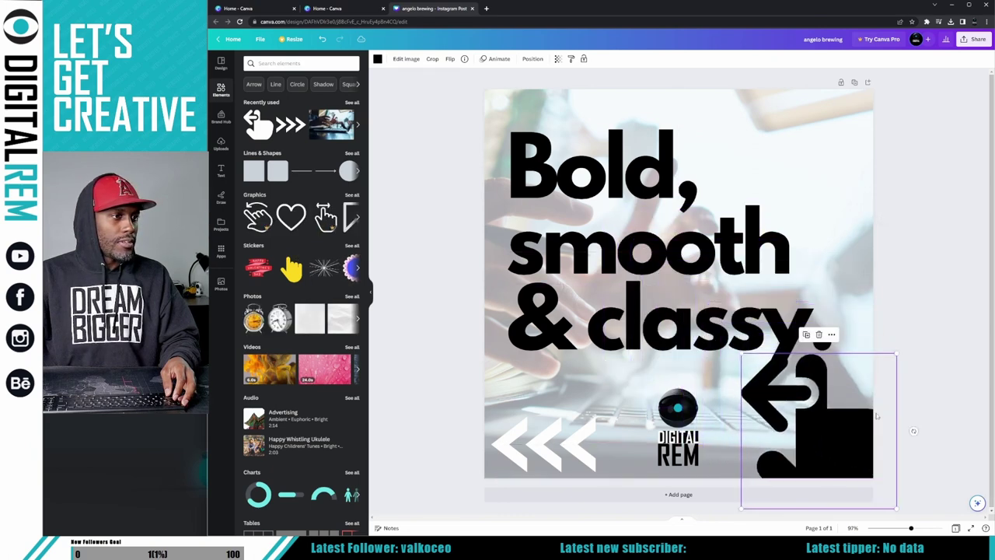
left_click_drag(898, 354, 766, 426)
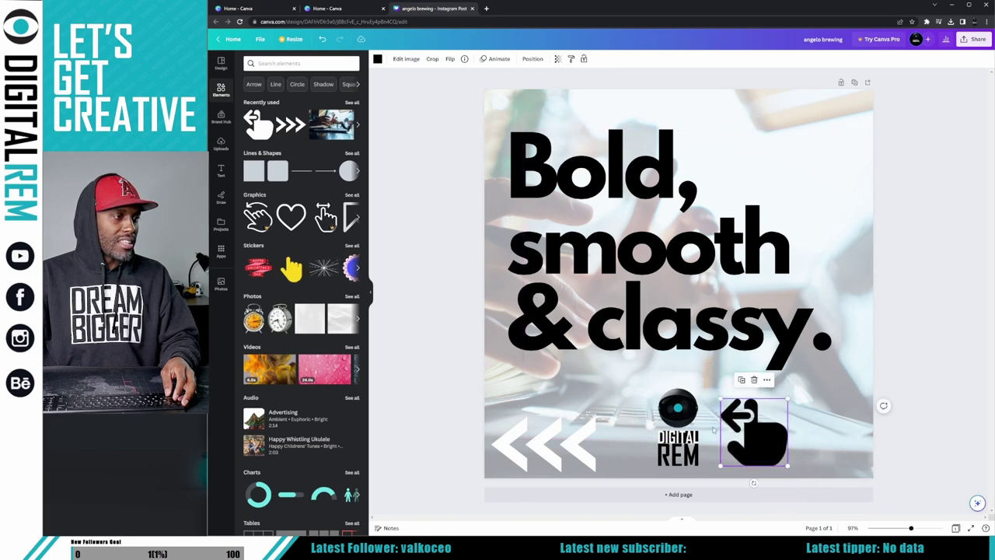
Step: Delete the white chevron graphic and move the swipe-left hand into its place in the lower-left corner
left_click(570, 434)
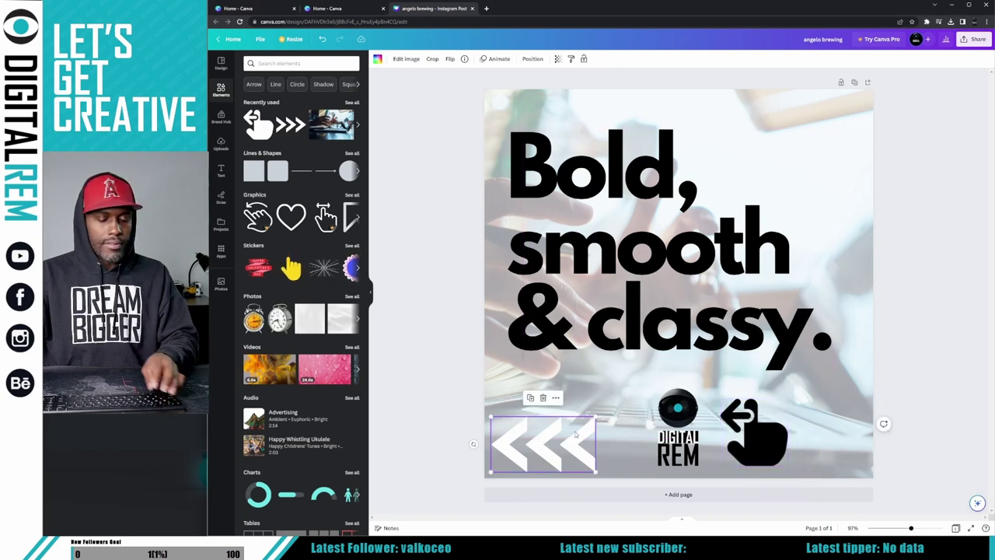
key("Delete")
left_click_drag(753, 442, 527, 450)
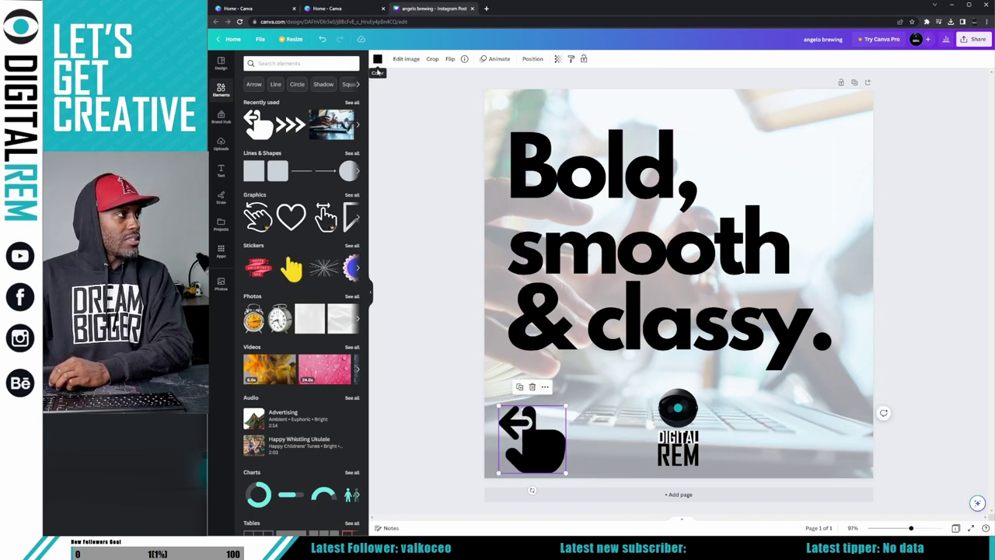
Step: Try several teal and blue shades on the hand graphic and settle on the near-black shade from the background photo's colors
left_click(378, 60)
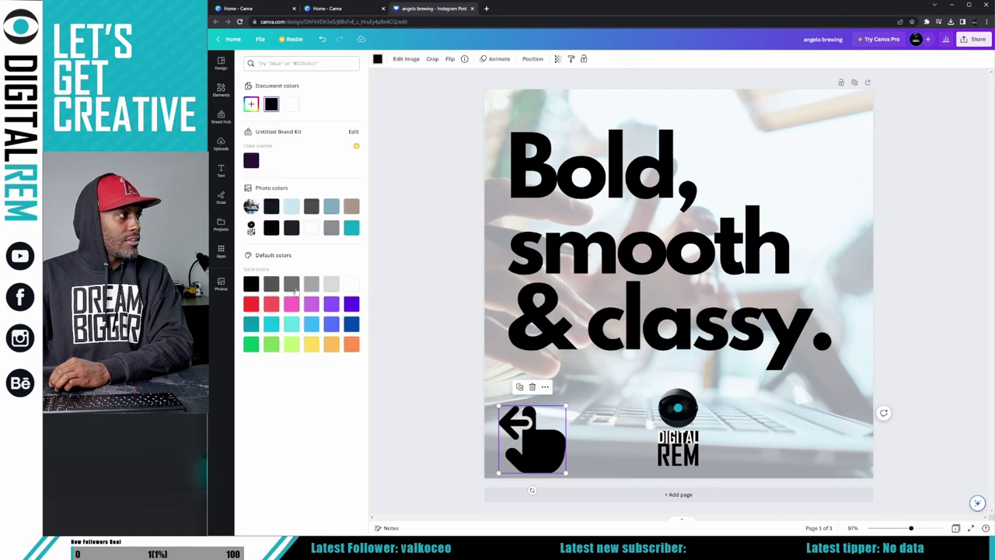
left_click(254, 326)
left_click(272, 325)
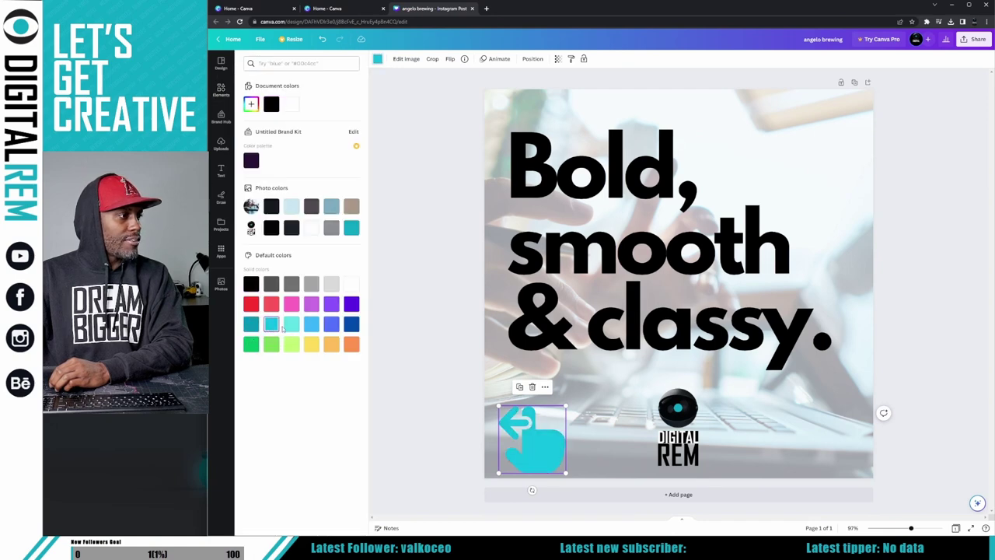
left_click(291, 325)
left_click(310, 325)
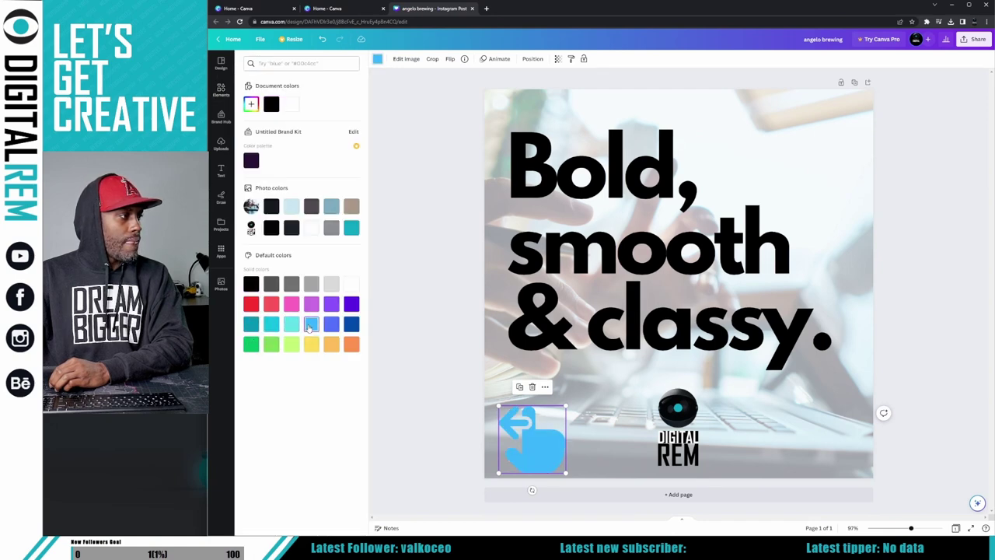
left_click(331, 325)
left_click(350, 227)
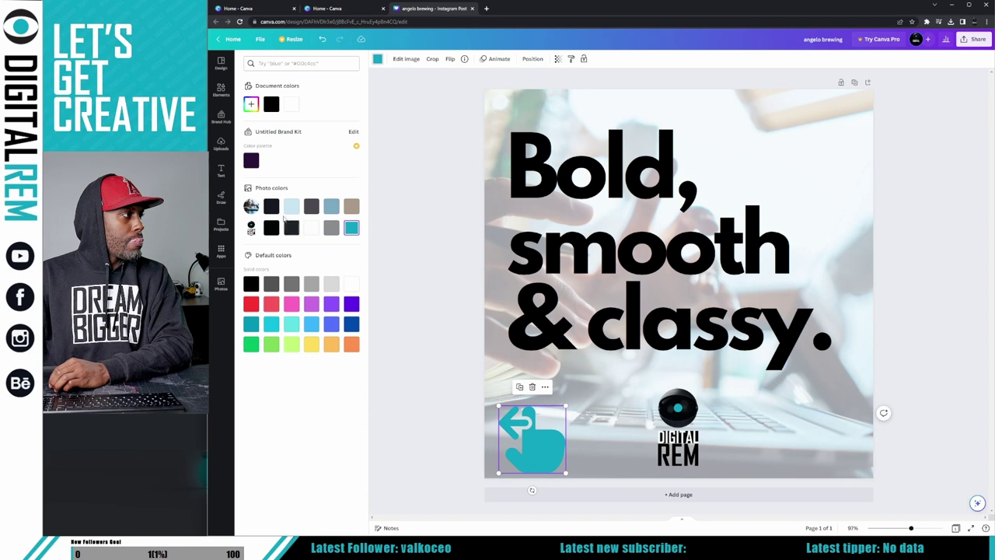
left_click(271, 206)
key("Escape")
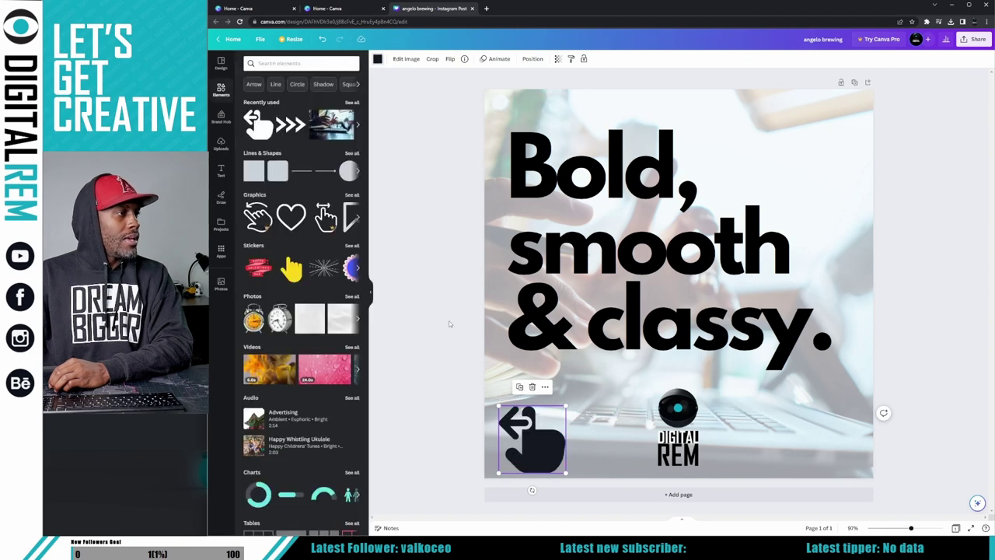
left_click(419, 319)
Step: Move the hand graphic slightly up so its lower edge lines up with the bottom of the logo
left_click(728, 409)
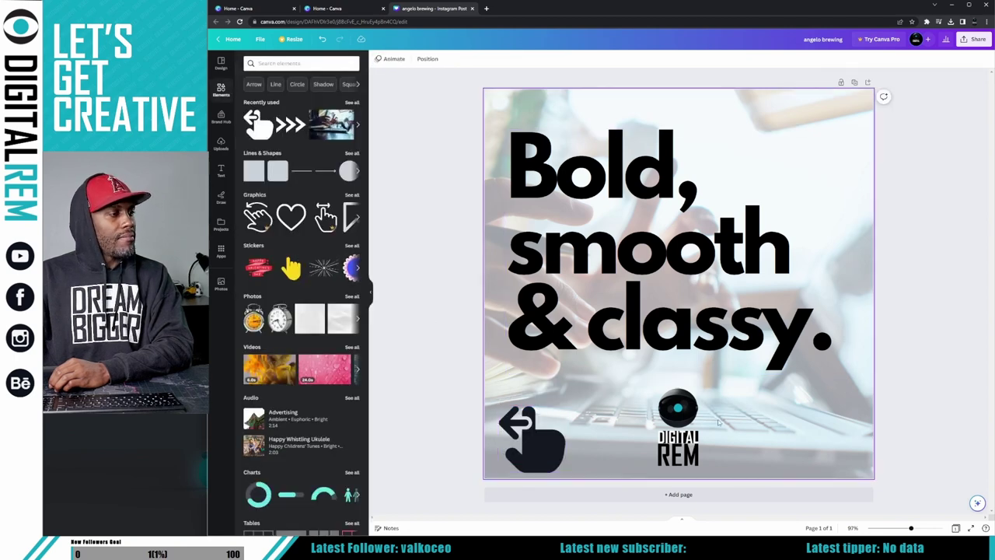
left_click(540, 437)
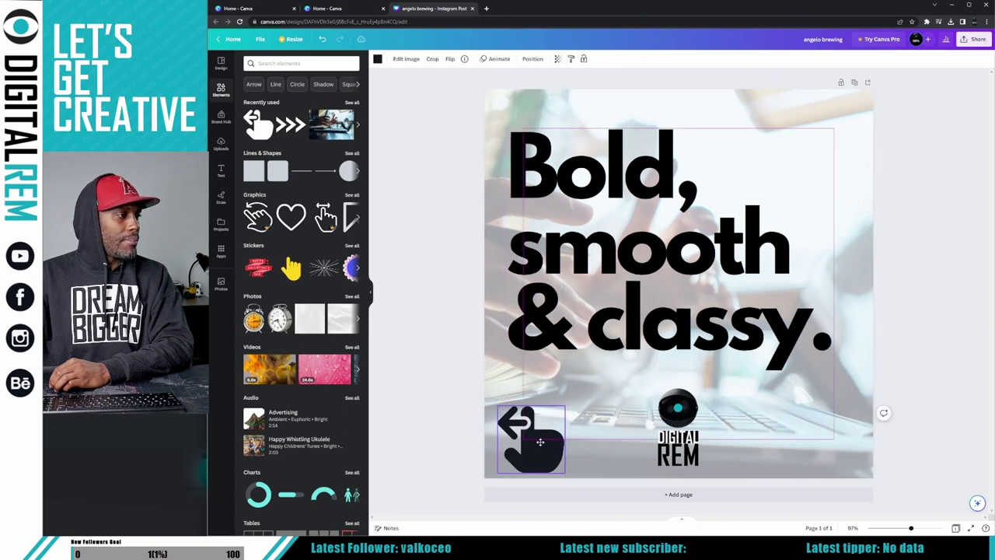
left_click(407, 311)
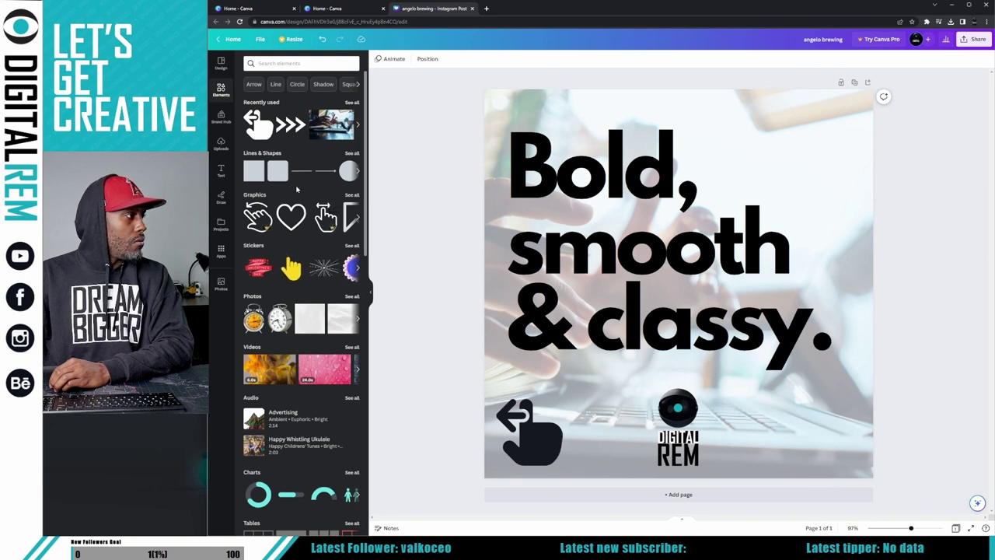
Step: Browse the suggested graphics in the element library and look through its other categories down to the collections
left_click(359, 222)
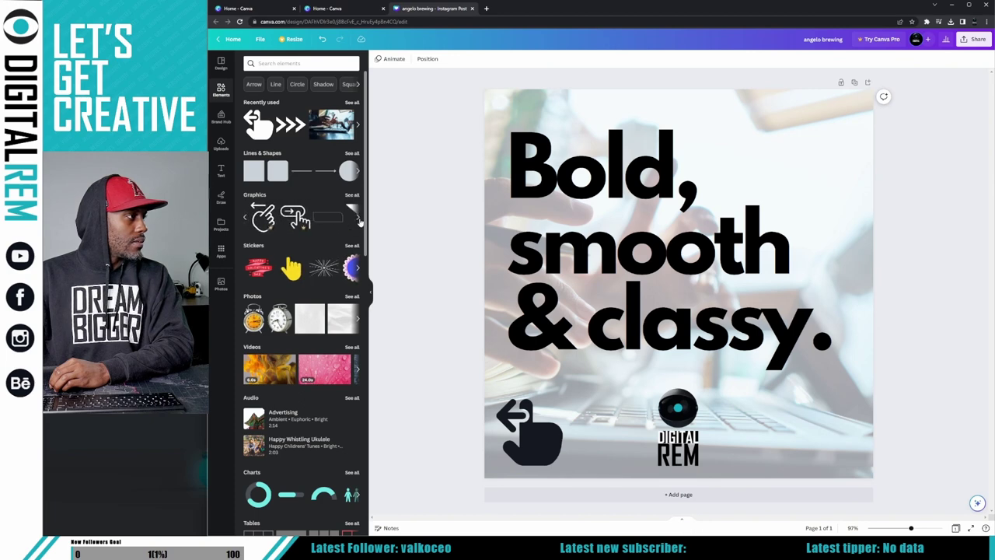
left_click(359, 221)
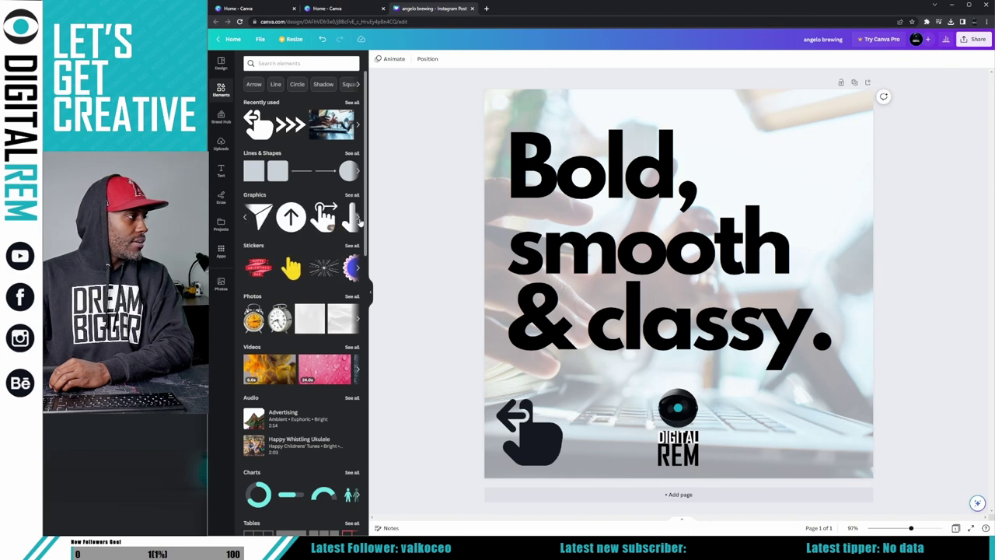
left_click(359, 222)
left_click(358, 222)
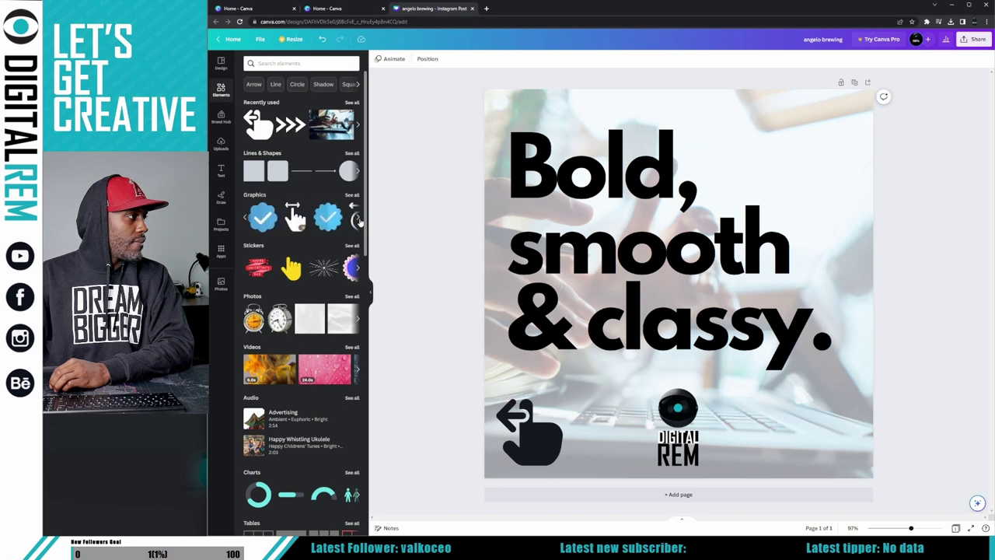
left_click(359, 222)
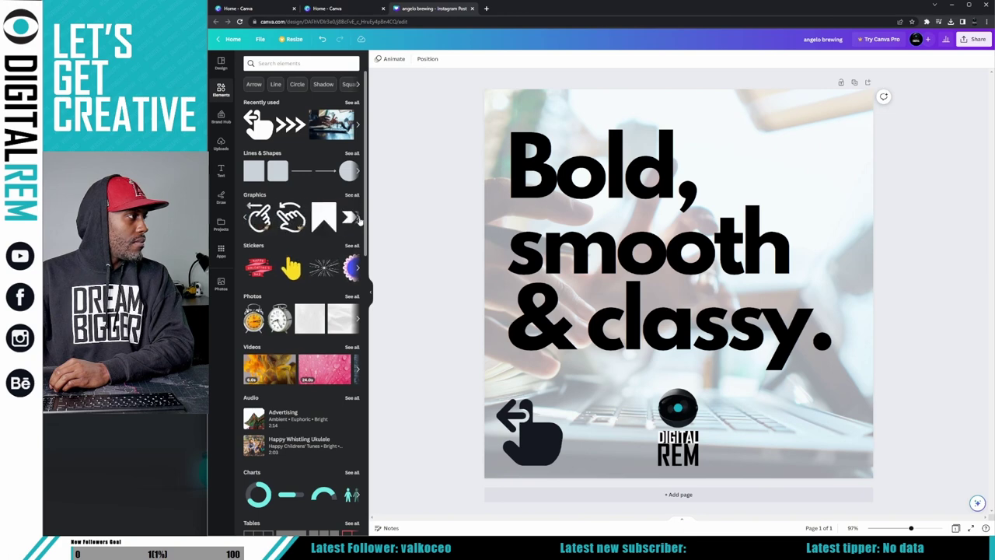
scroll(305, 281, "down", 3)
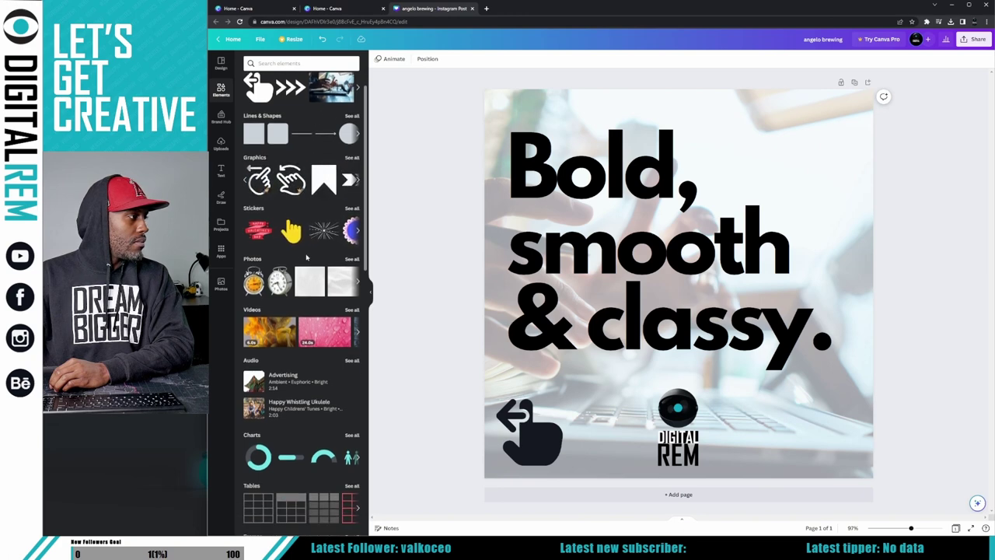
scroll(311, 303, "down", 3)
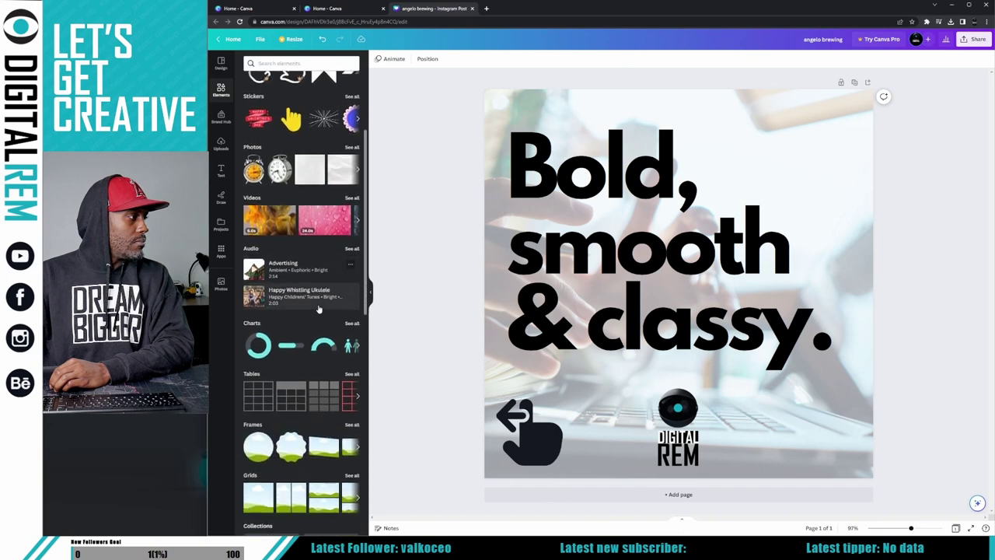
scroll(314, 311, "down", 5)
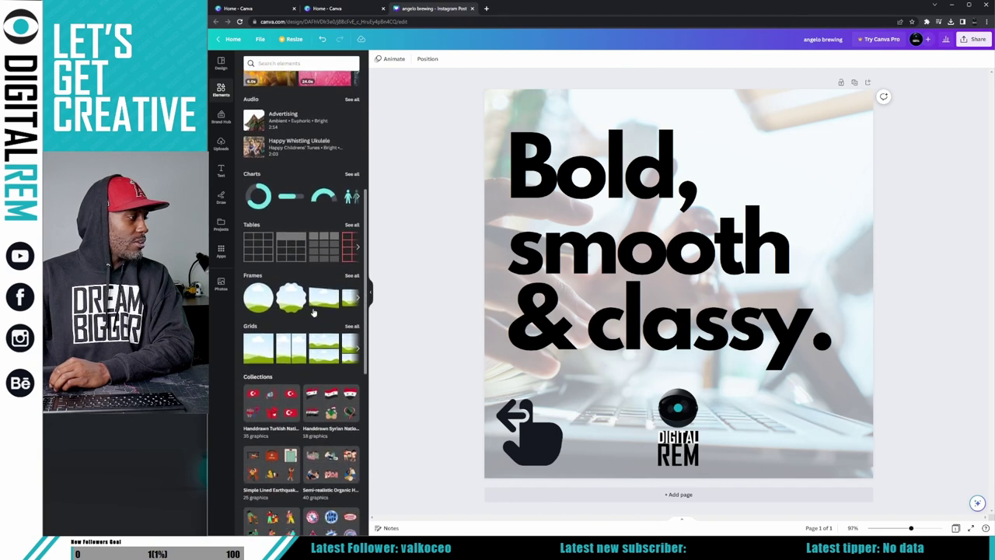
scroll(314, 311, "down", 10)
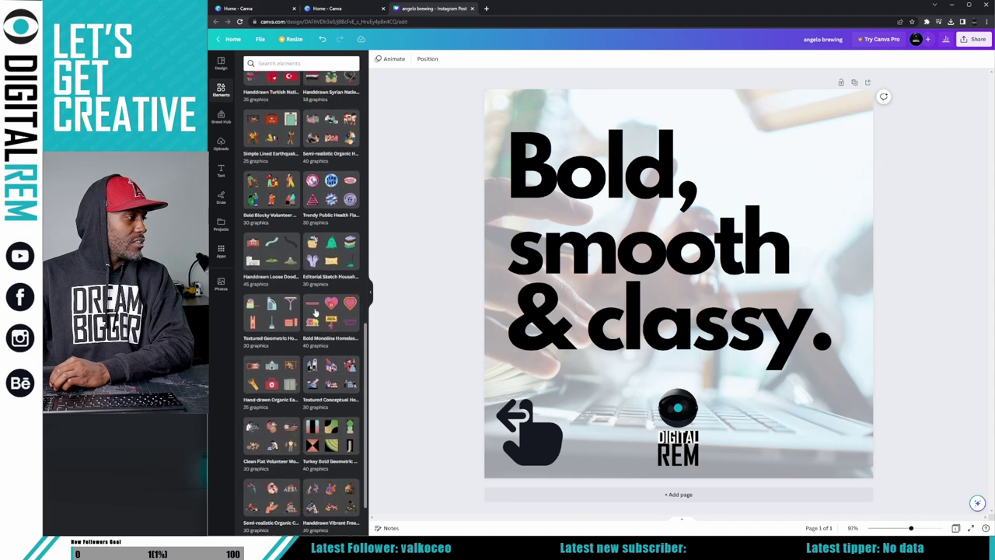
scroll(314, 308, "up", 18)
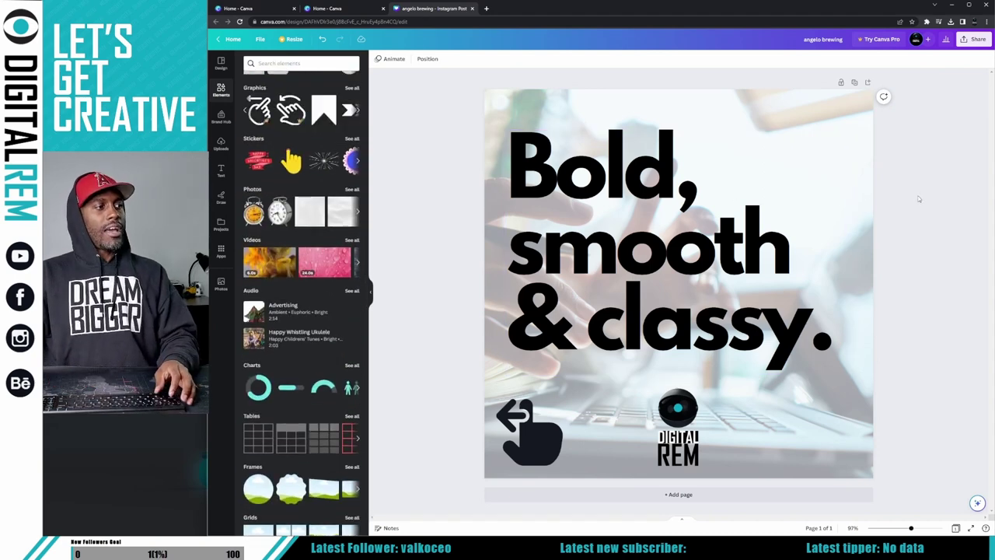
Step: Move the "Bold, smooth & classy." heading slightly to the right and deselect it
left_click(662, 245)
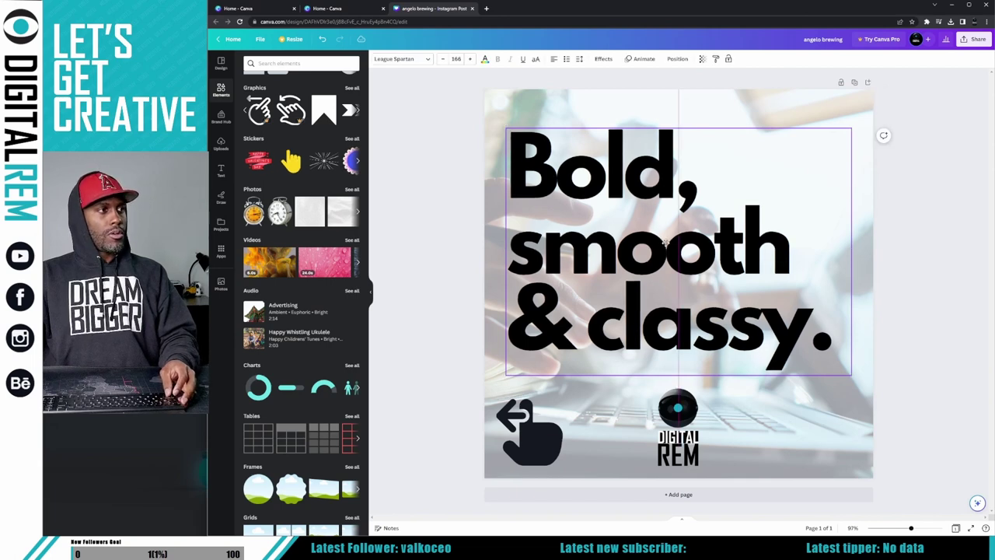
mouse_move(661, 245)
left_mouse_down()
mouse_move(670, 243)
mouse_move(661, 246)
left_mouse_up()
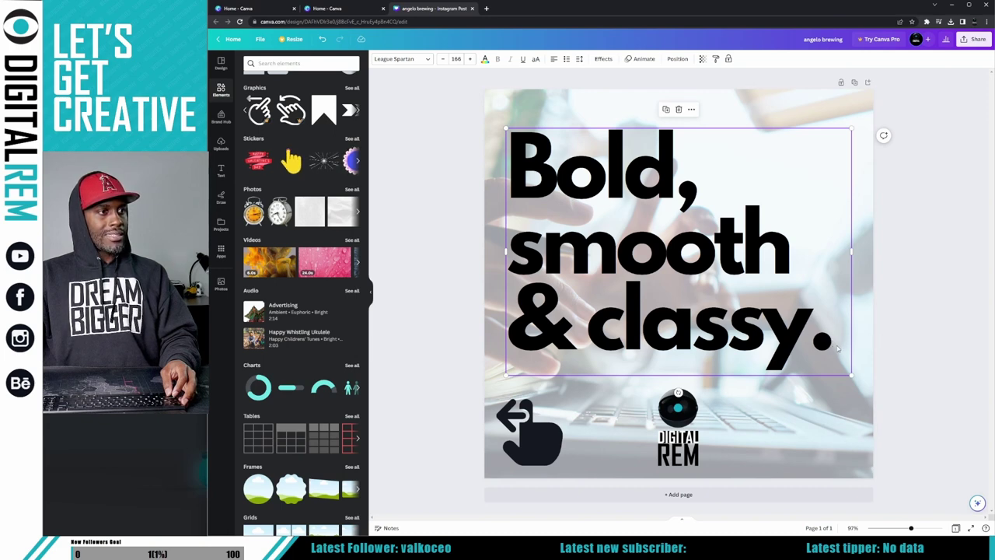
left_click_drag(756, 341, 765, 340)
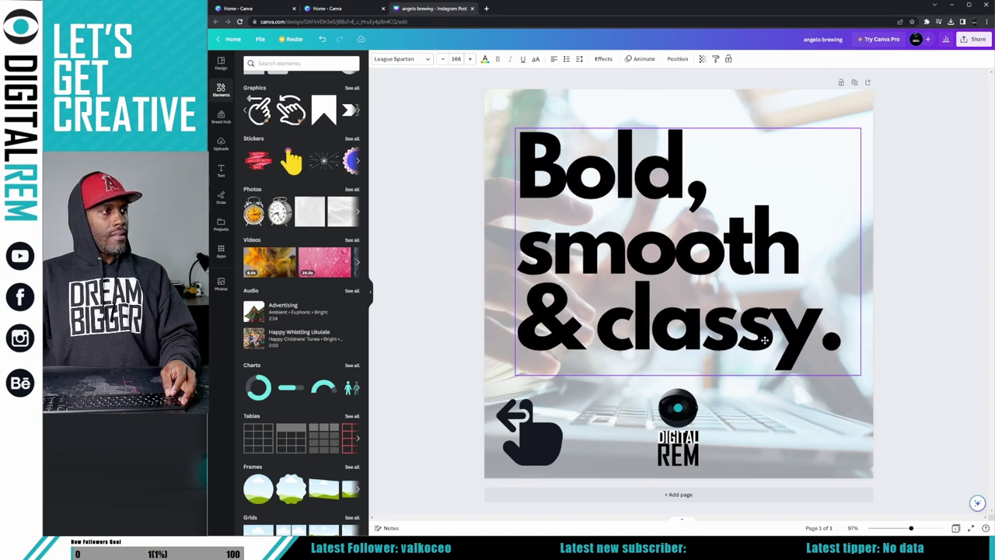
left_click_drag(764, 340, 793, 341)
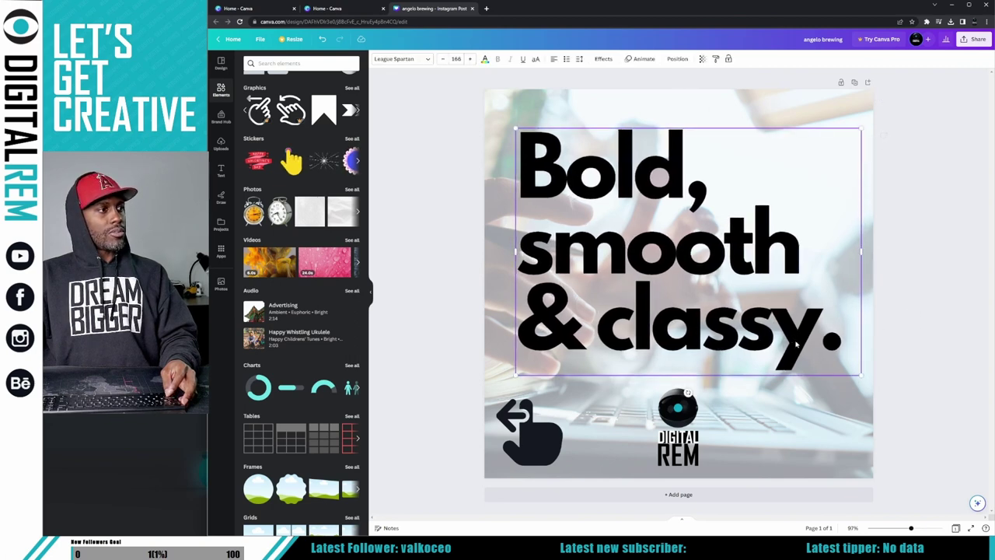
left_click(944, 322)
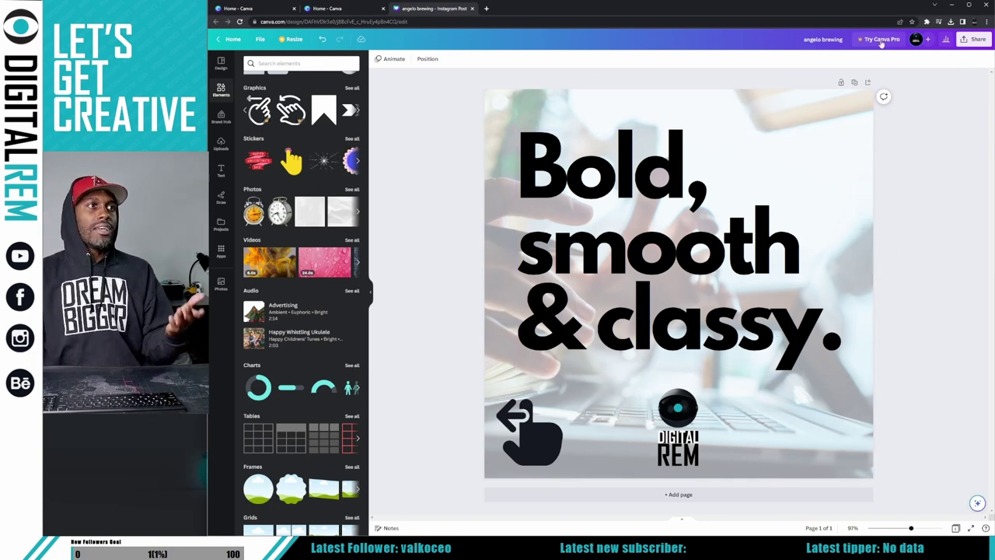
Step: Download the finished post as a PNG file at 1,080 × 1,080 px
left_click(981, 40)
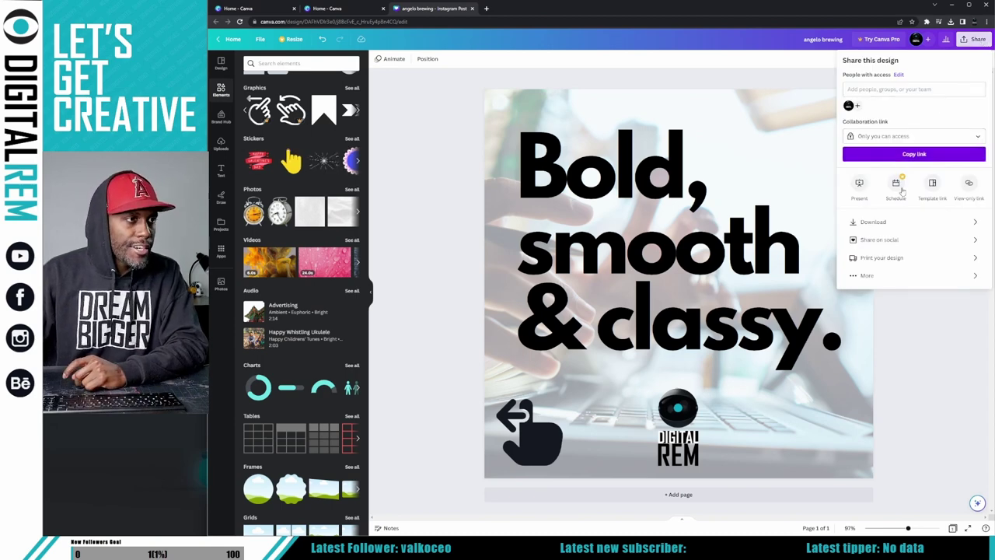
left_click(919, 227)
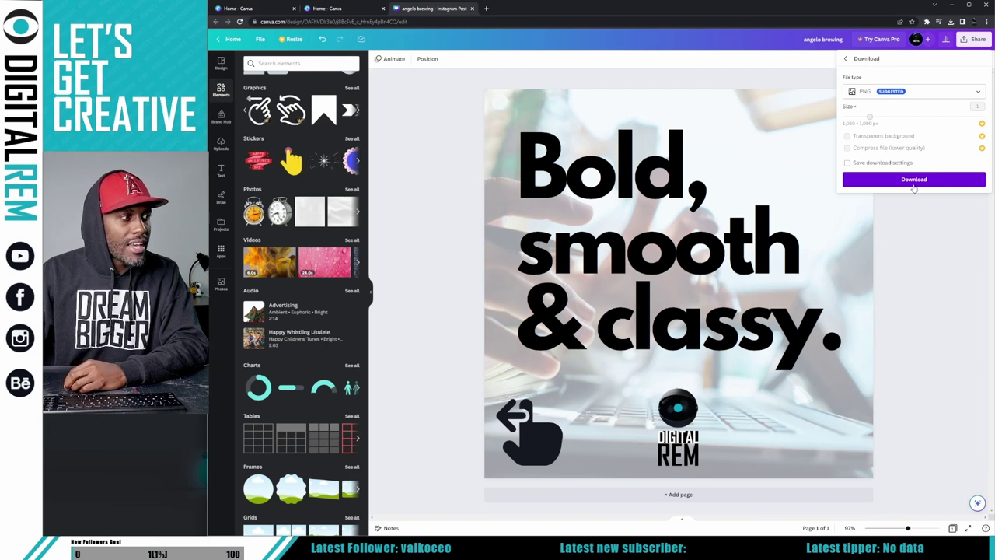
left_click(914, 183)
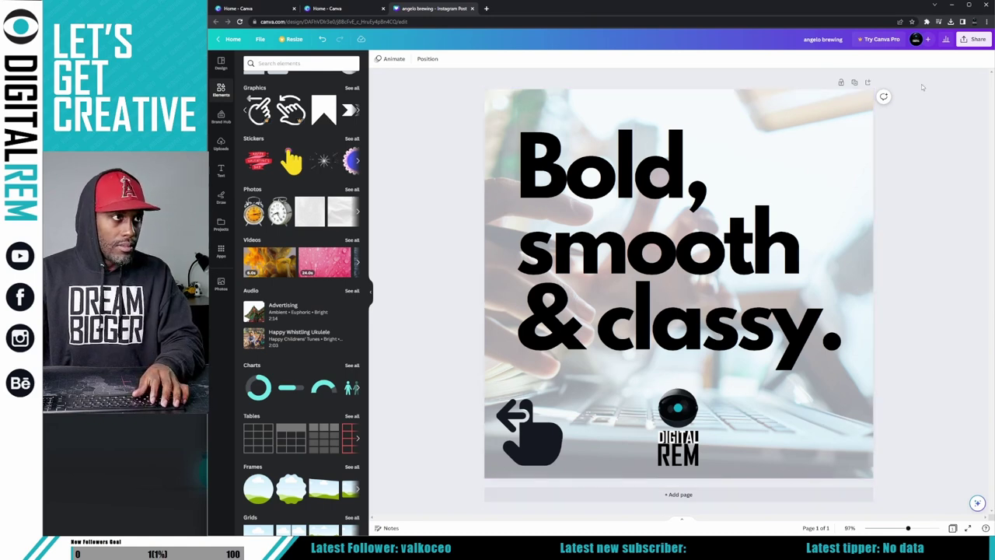
Step: Duplicate the post as a second page of the design
left_click(854, 82)
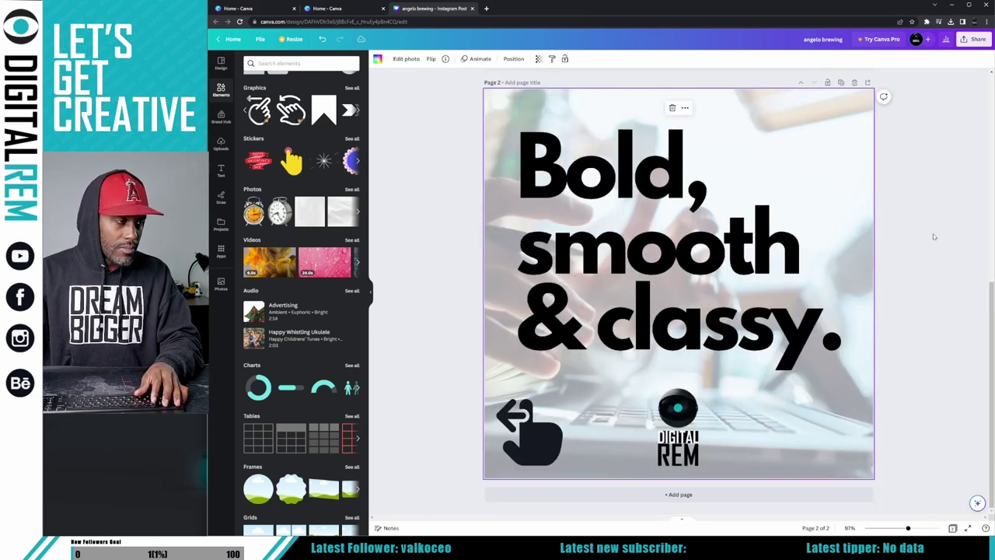
scroll(774, 176, "up", 2)
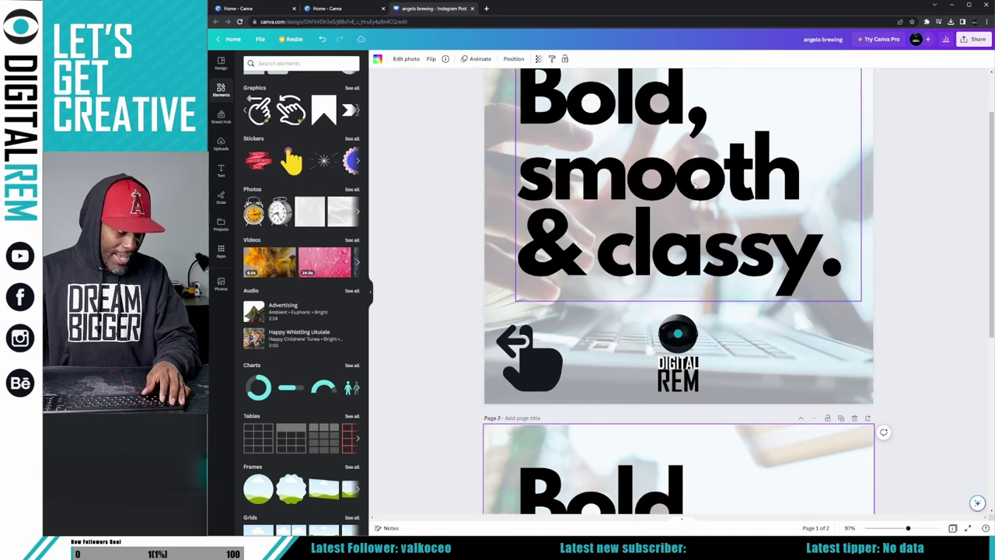
scroll(695, 185, "down", 4)
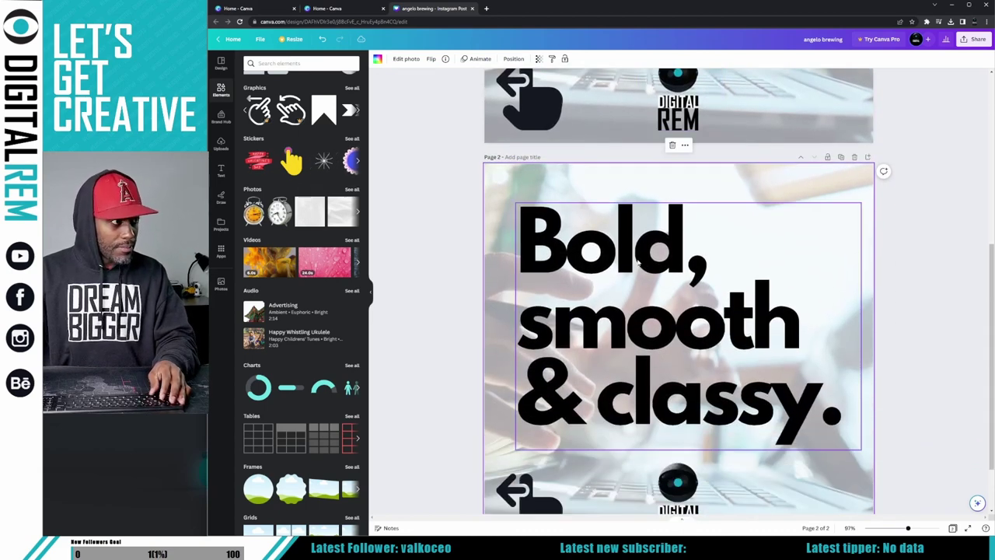
Step: Replace the heading on the second page with "Learn More at"
left_click(638, 262)
key("ctrl+a")
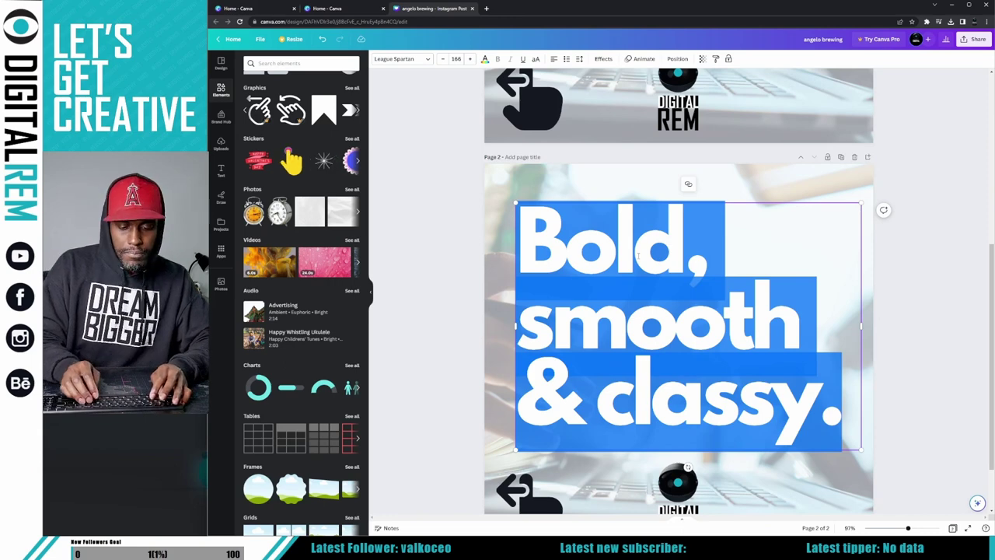
type("Lea")
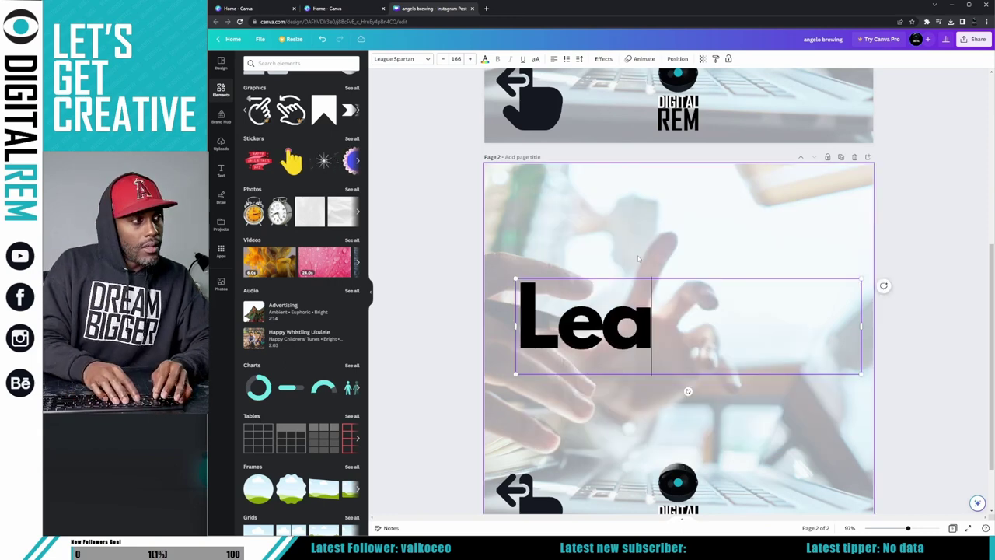
type("rn More")
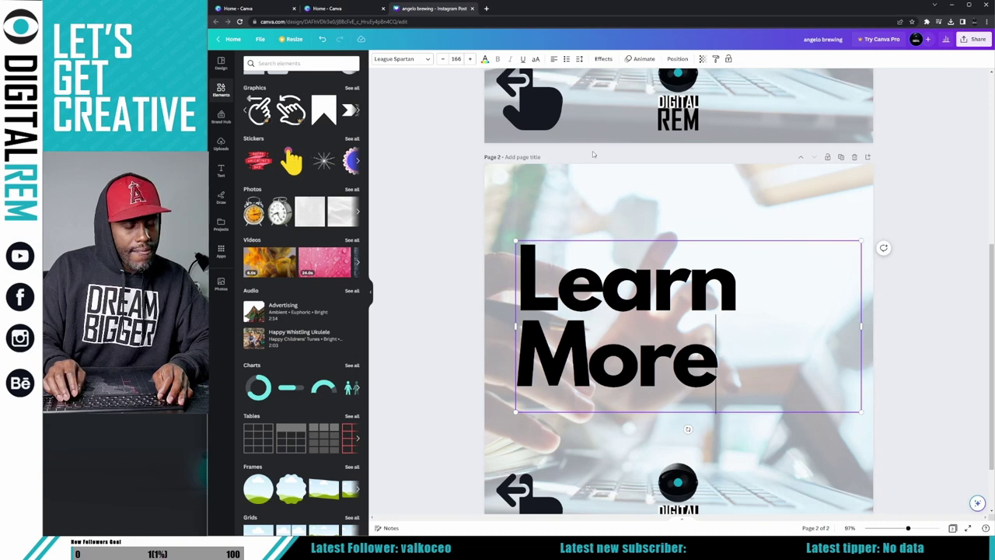
type("at")
Step: Try adding "DIGITAL REM.COM" on a new line under "Learn More at" in the second page's heading
key("Return")
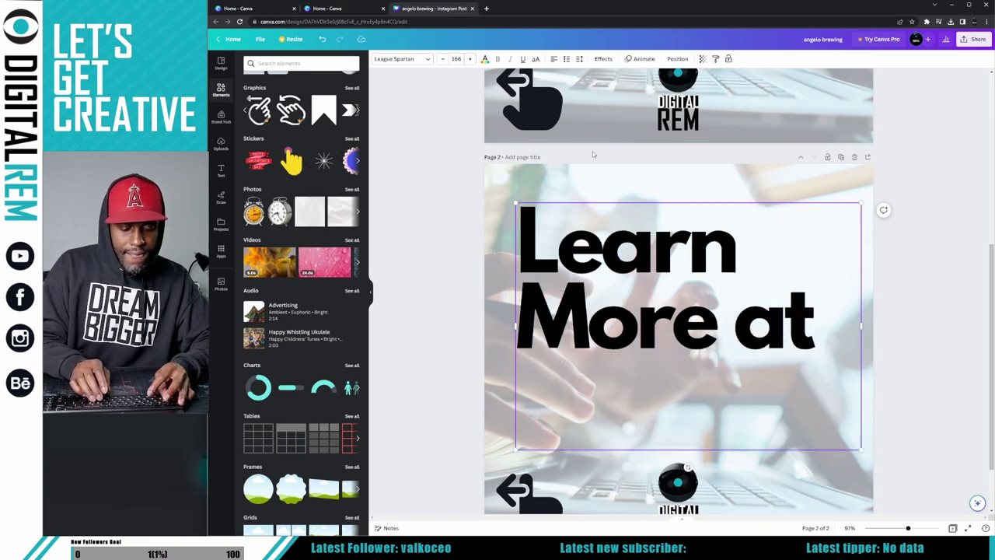
type("DIGITAL")
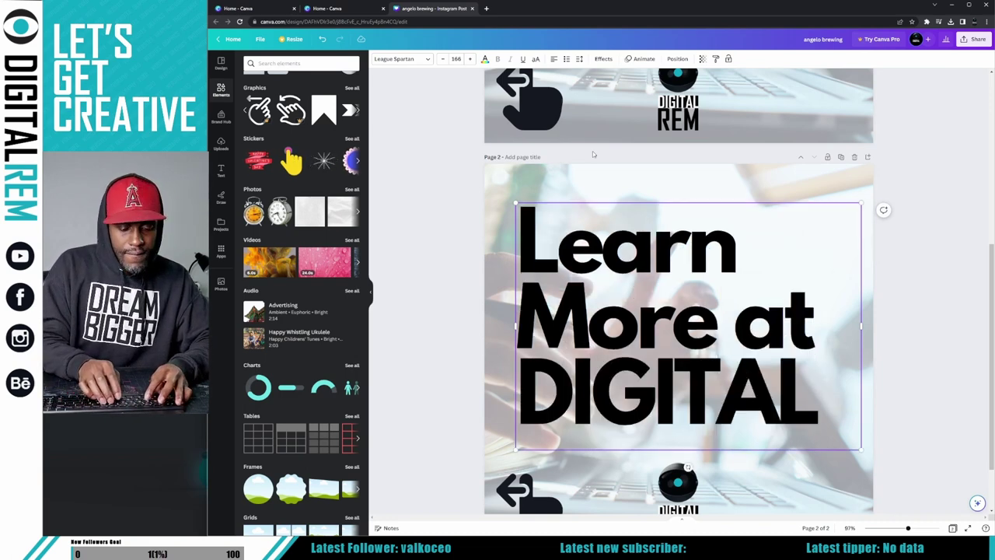
type(" REM>COM")
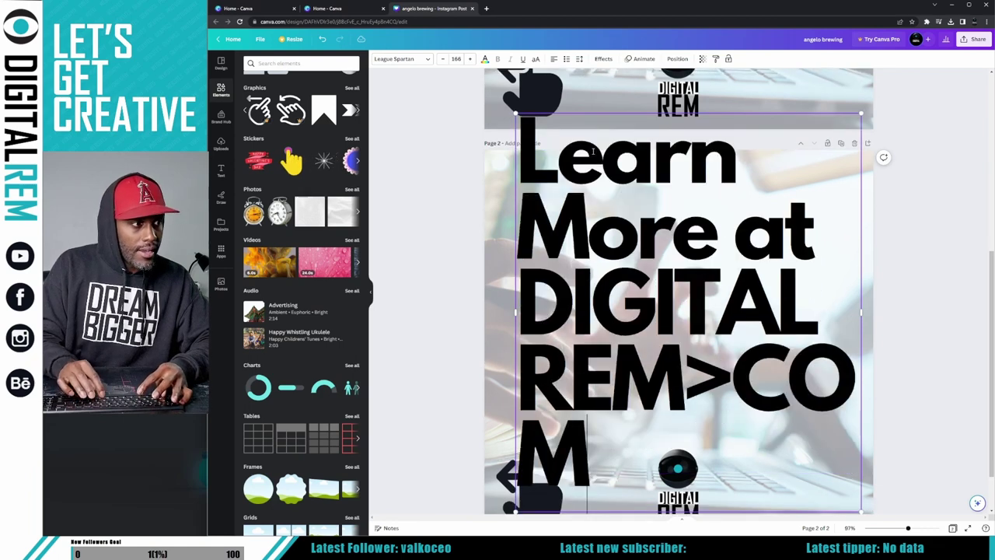
key("BackSpace")
key("BackSpace")
key("BackSpace")
key("BackSpace")
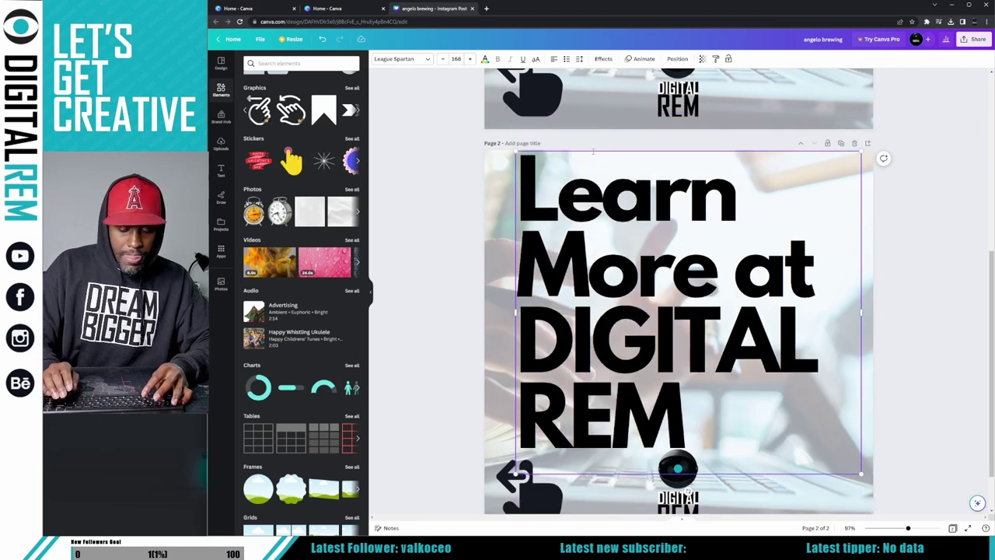
type(".COM")
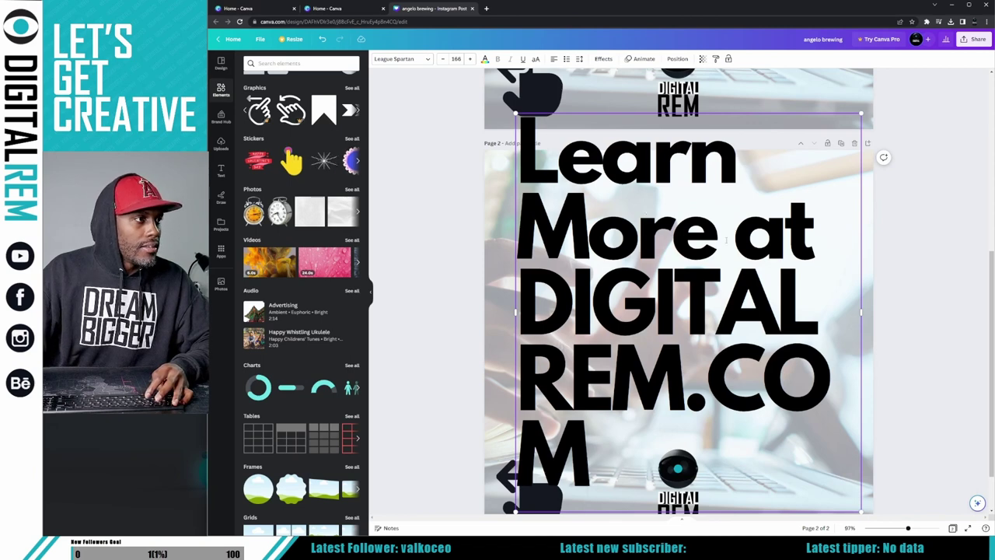
left_click(726, 239)
key("Escape")
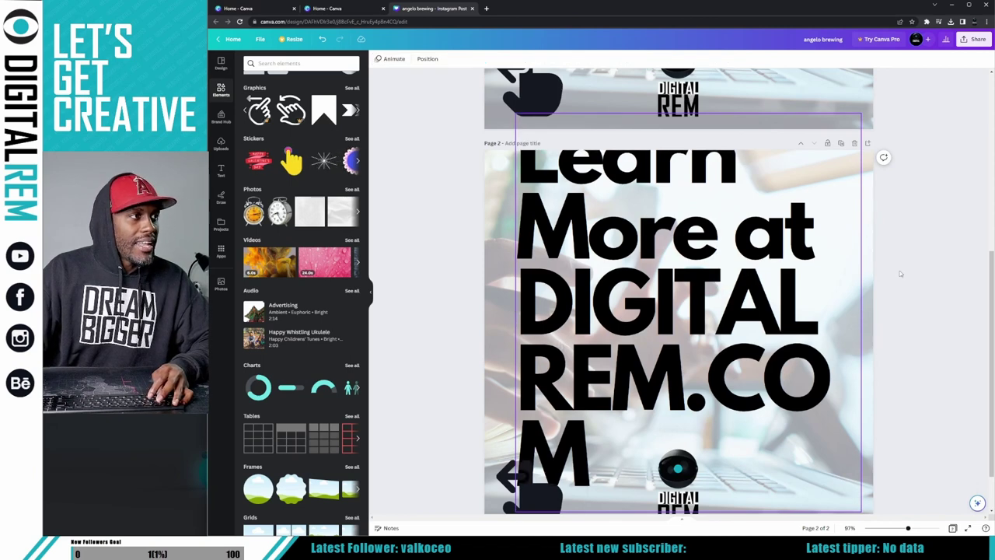
scroll(894, 249, "up", 5)
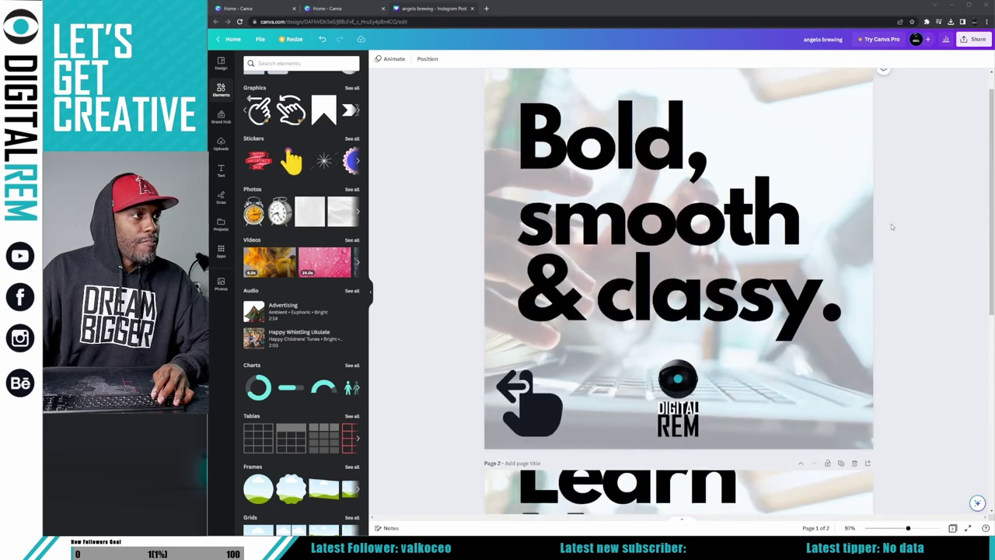
scroll(891, 224, "down", 5)
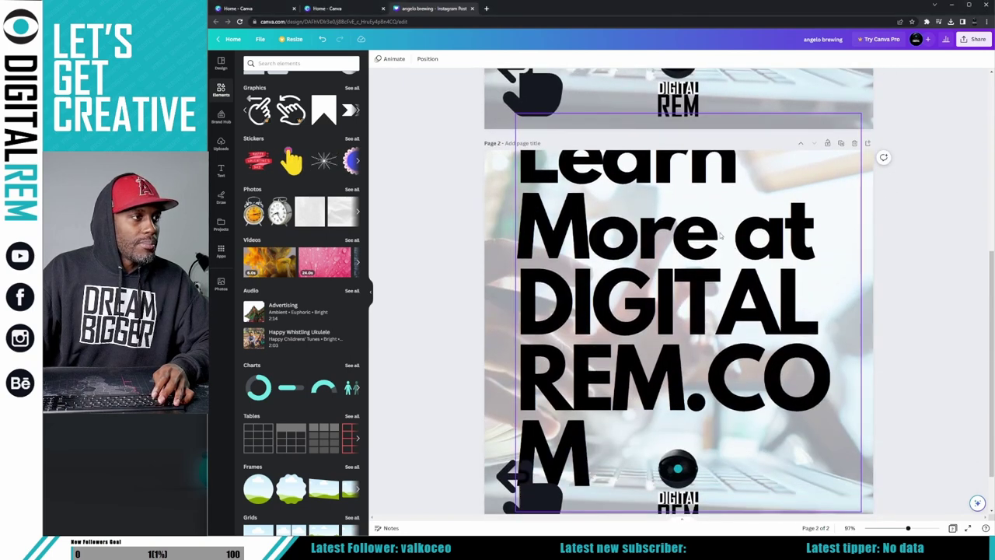
Step: Delete the website address and its empty line from the second page's heading, keeping "Learn More at"
left_click(720, 236)
double_click(722, 236)
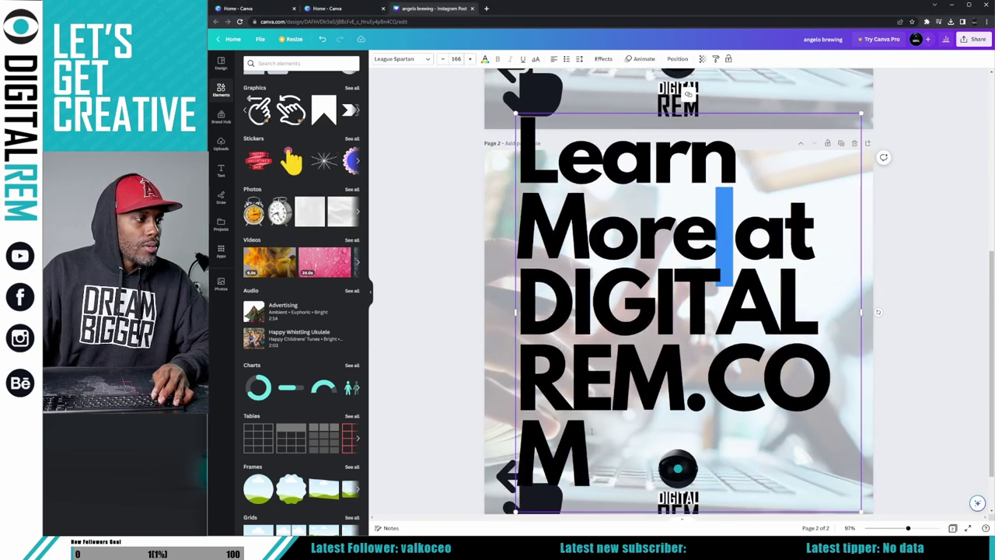
left_click_drag(612, 381, 525, 333)
key("BackSpace")
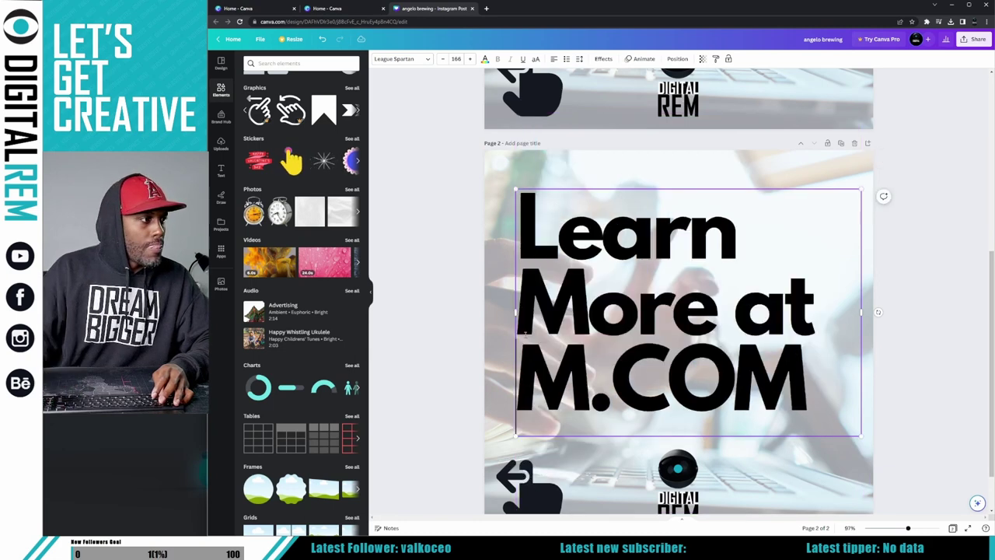
left_click_drag(783, 380, 547, 393)
key("BackSpace")
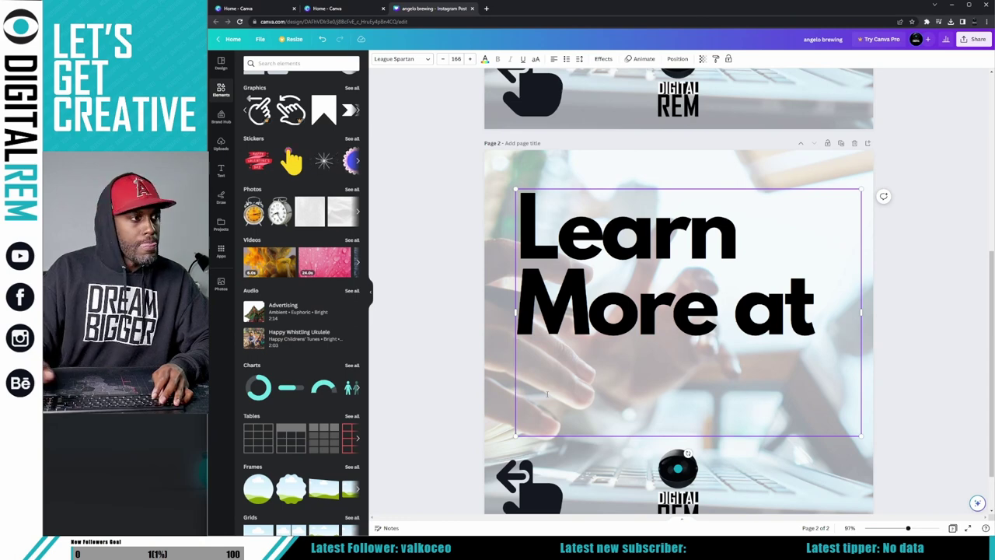
key("BackSpace")
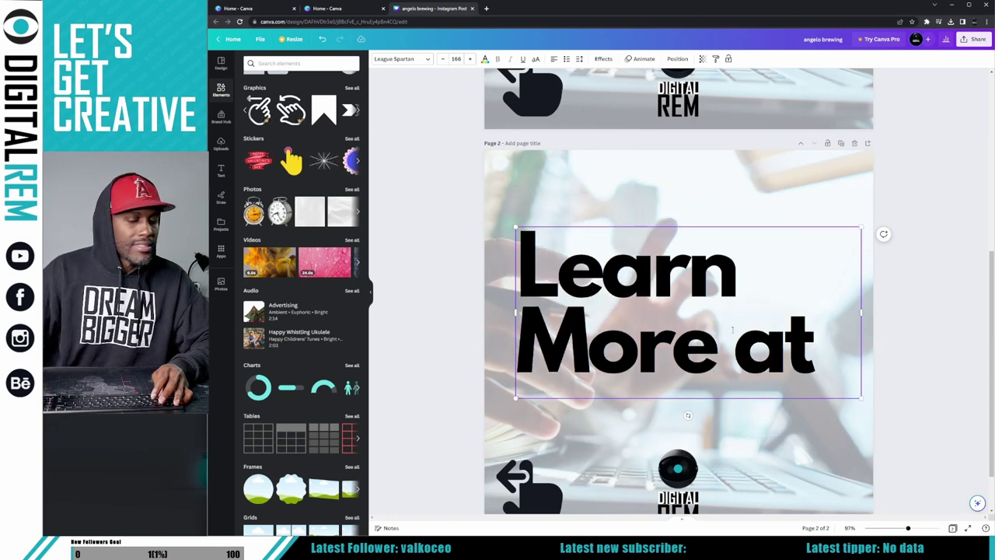
Step: Duplicate the "Learn More at" heading on the second page and place the copy lower on the page
key("BackSpace")
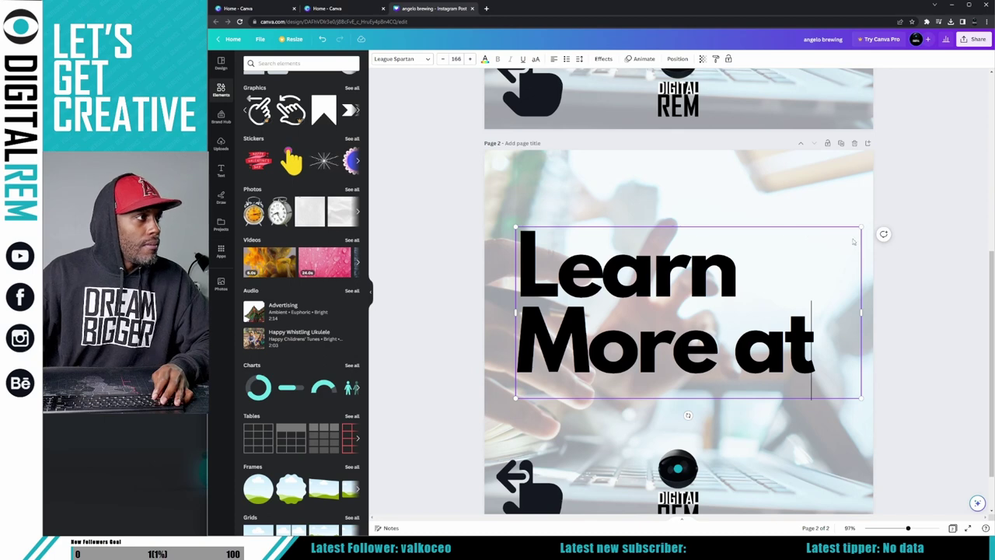
key("Escape")
left_click(688, 351)
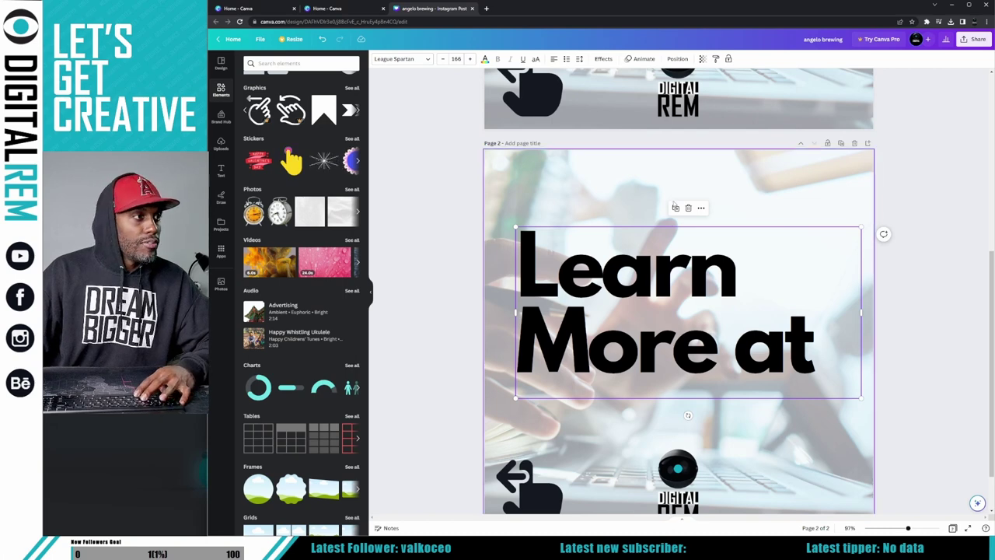
left_click_drag(670, 220, 675, 225)
left_click_drag(664, 284, 655, 349)
Step: Replace the text of the copied heading with "DIGITALREM.COM"
double_click(642, 420)
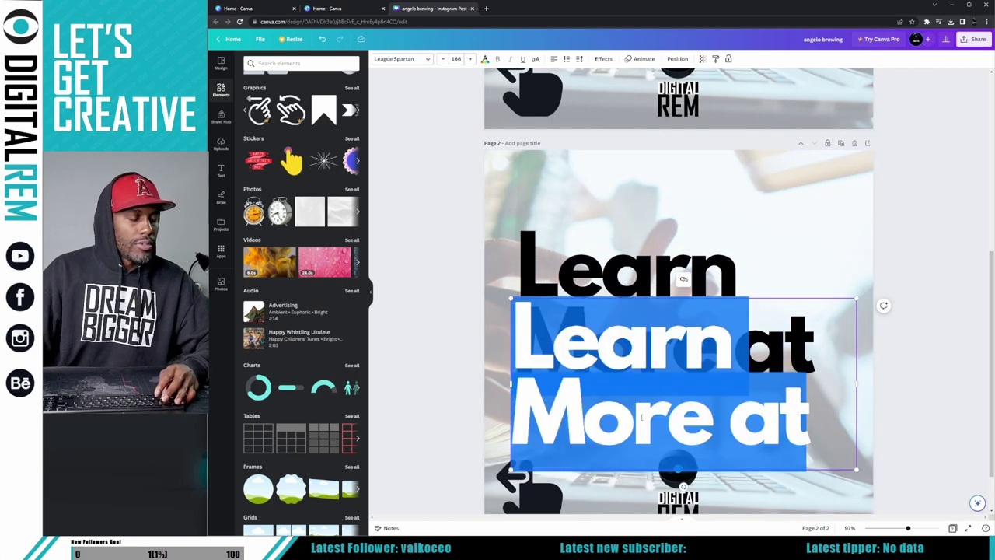
type("DIGITAL")
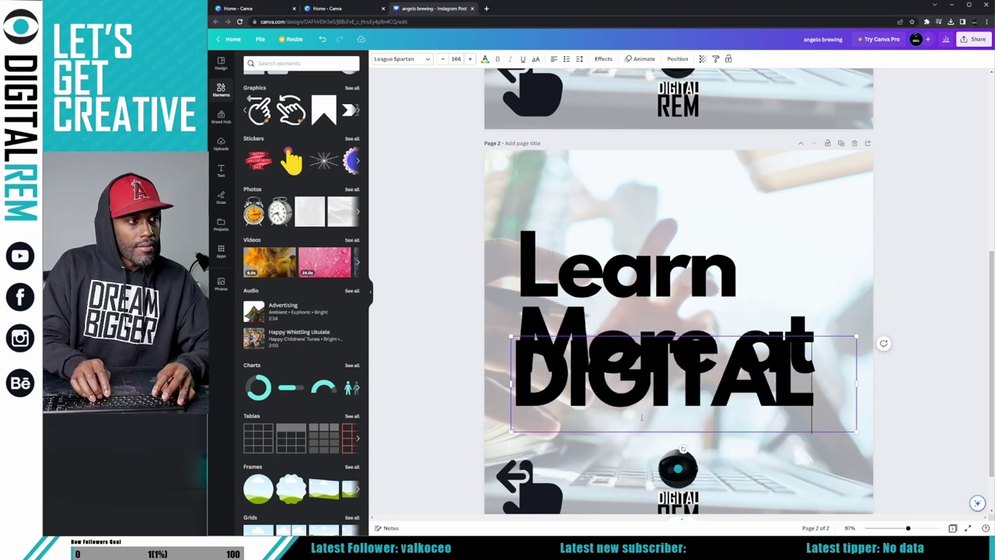
key("Return")
type("REM>COM")
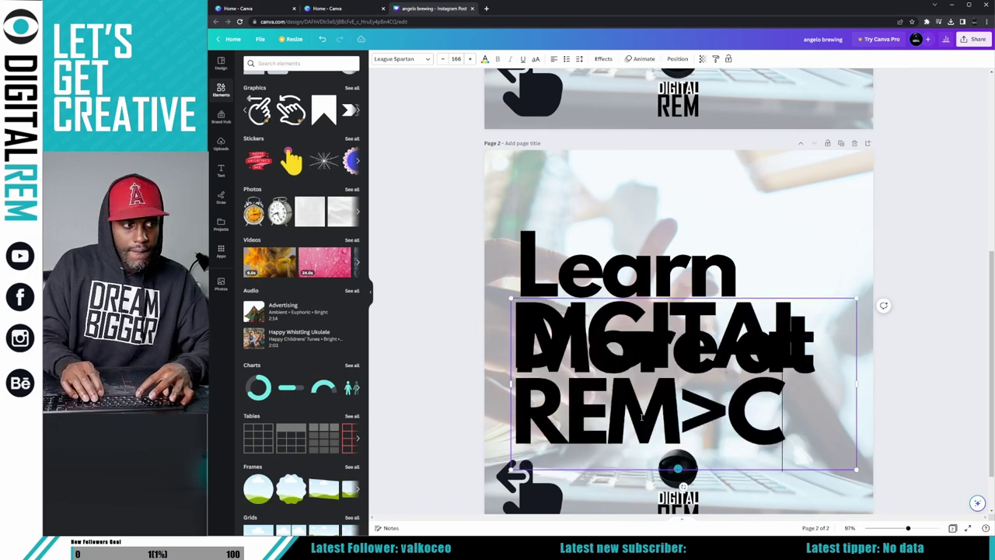
key("BackSpace")
key("BackSpace")
key("BackSpace")
key("BackSpace")
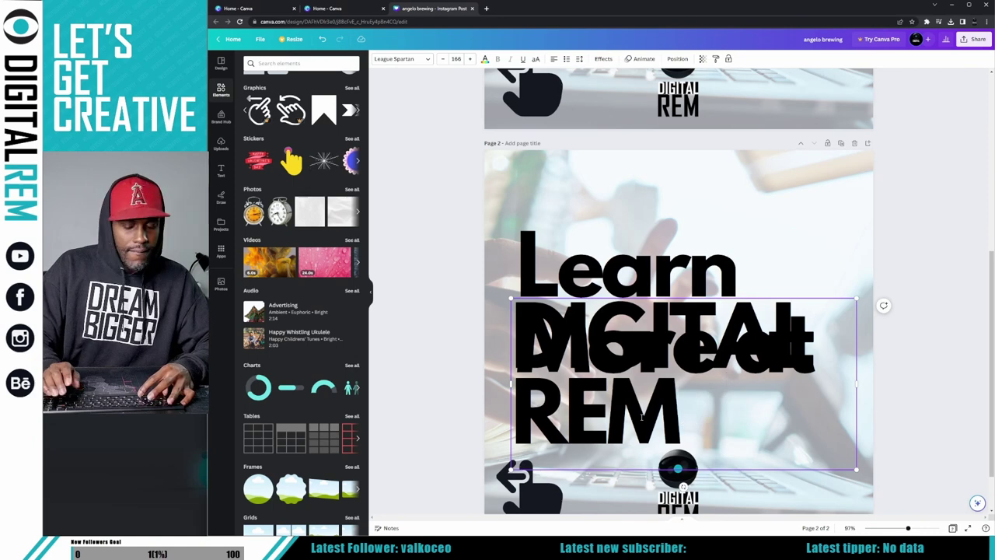
type(".COM")
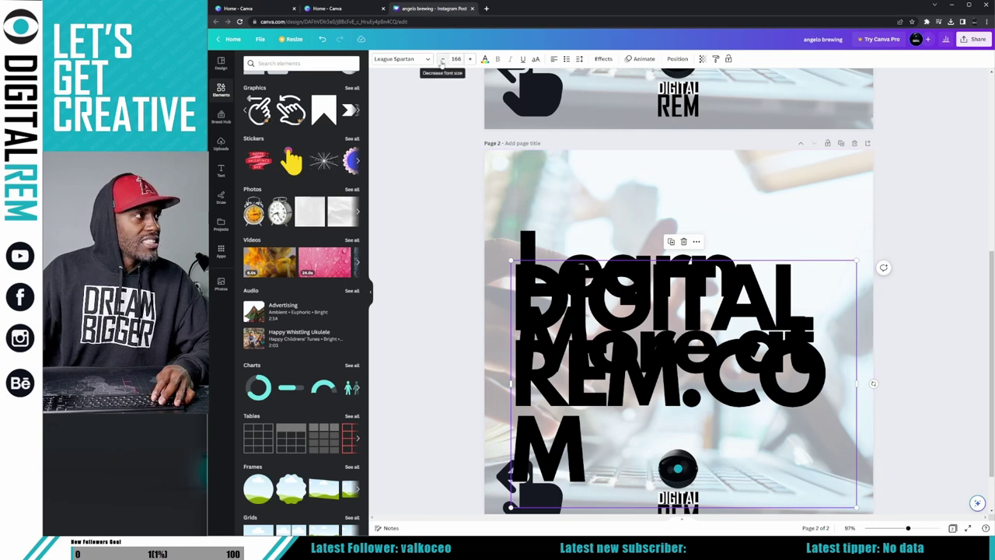
Step: Reduce the website address's font size to 78 so it fits on a single line
left_click(441, 62)
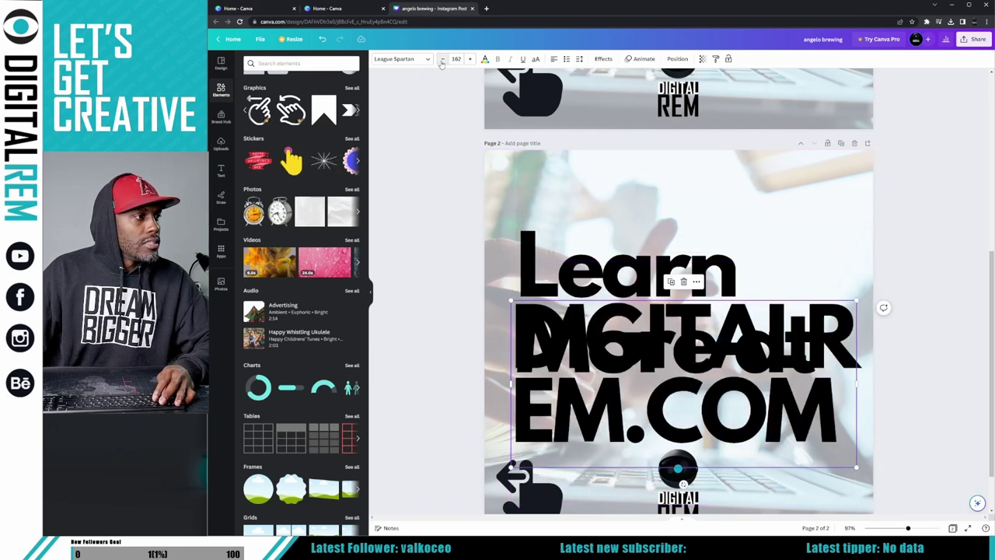
left_click(441, 63)
left_click(442, 63)
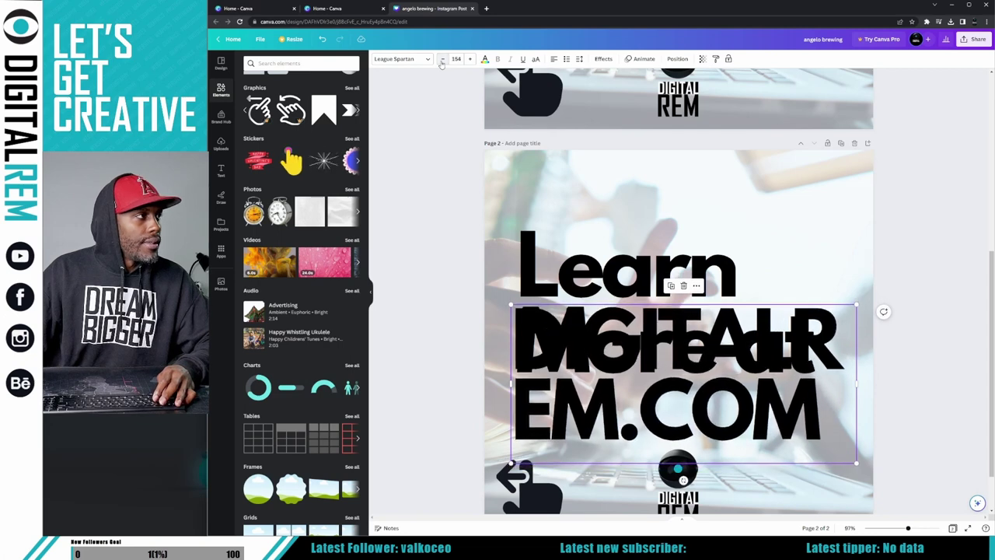
left_click(442, 62)
left_click(442, 62)
left_click(442, 63)
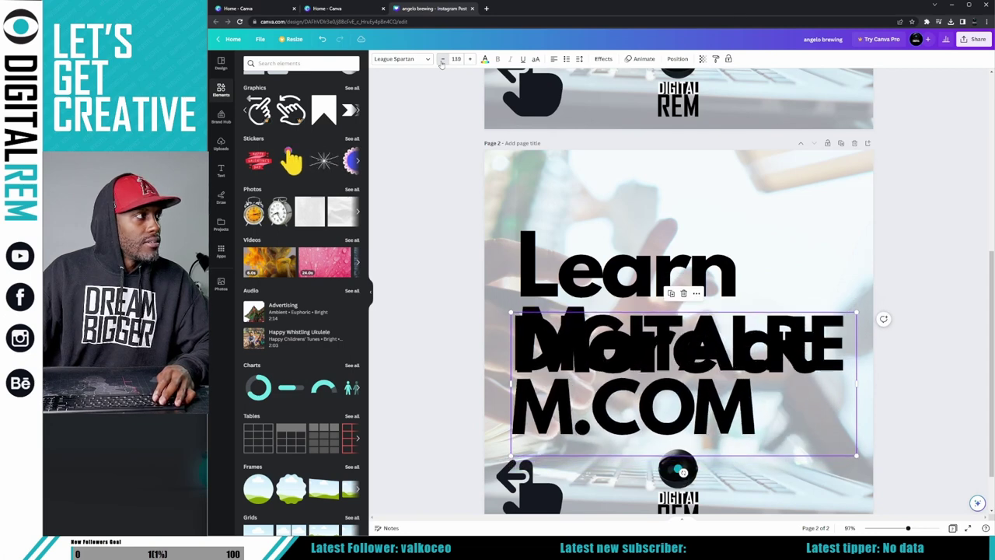
left_click(442, 63)
left_click(442, 62)
left_click(442, 62)
left_click(442, 62)
left_click(441, 62)
left_click(442, 62)
left_click(442, 62)
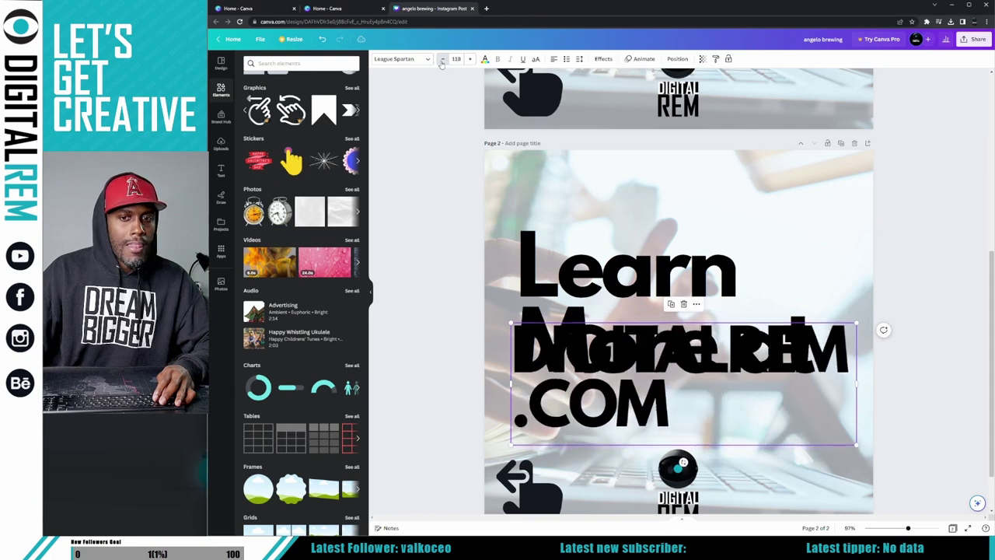
left_click(442, 62)
left_click(441, 62)
left_click(441, 62)
left_click(441, 63)
left_click(442, 63)
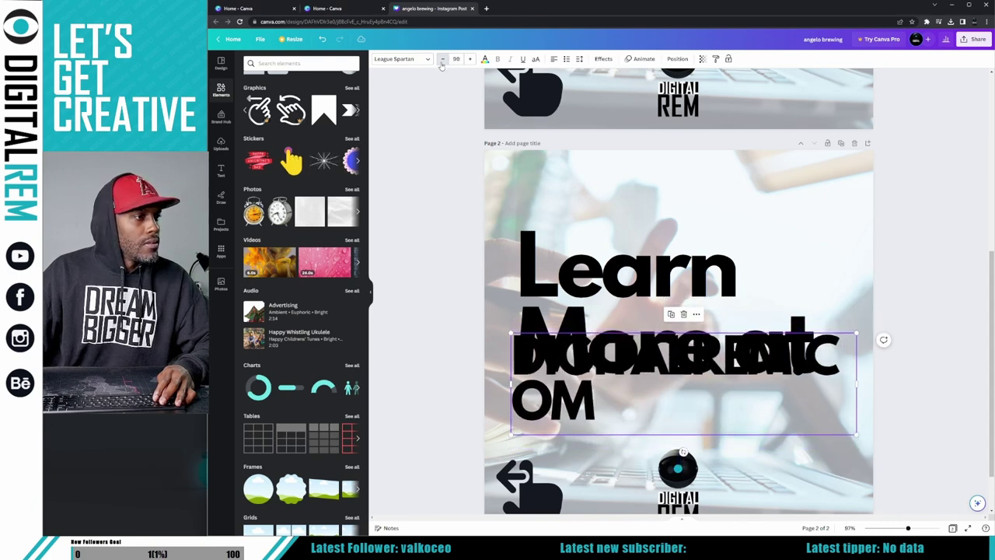
left_click(442, 62)
left_click(442, 63)
left_click(442, 63)
left_click(442, 63)
left_click(442, 62)
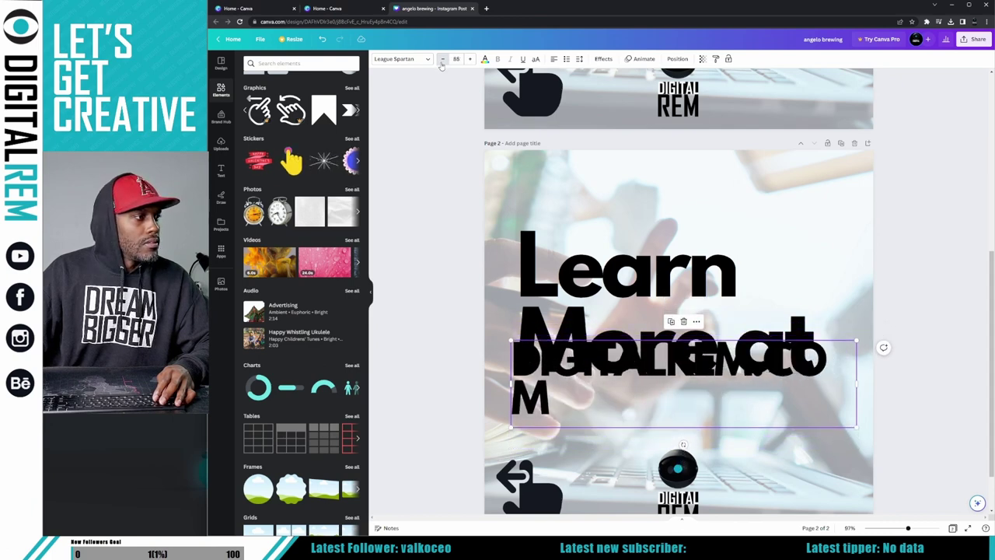
left_click(441, 62)
left_click(442, 62)
left_click(441, 63)
left_click(441, 62)
left_click(441, 62)
left_click(442, 62)
left_click(442, 63)
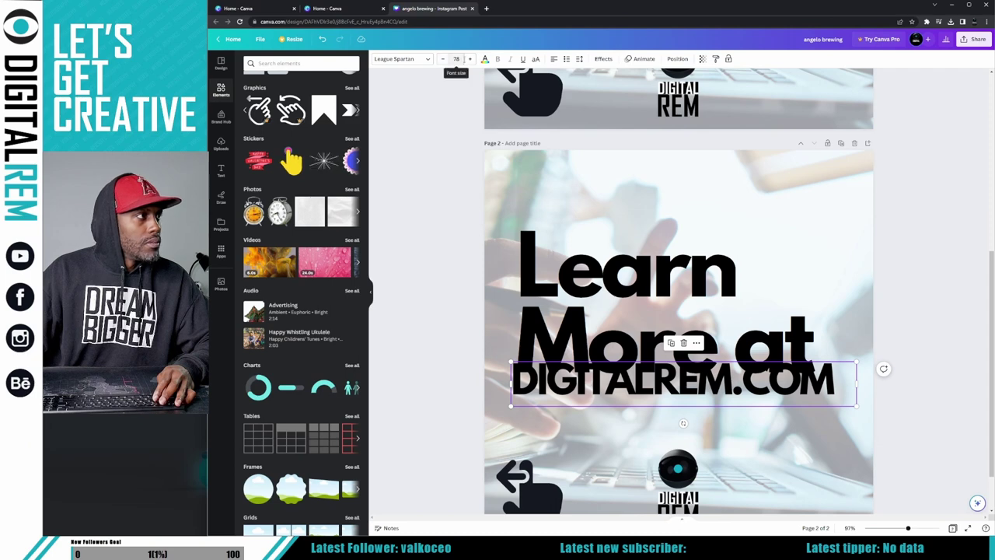
Step: Center-align the website address in its text box and move it down clear of the "Learn More at" heading
left_click(553, 59)
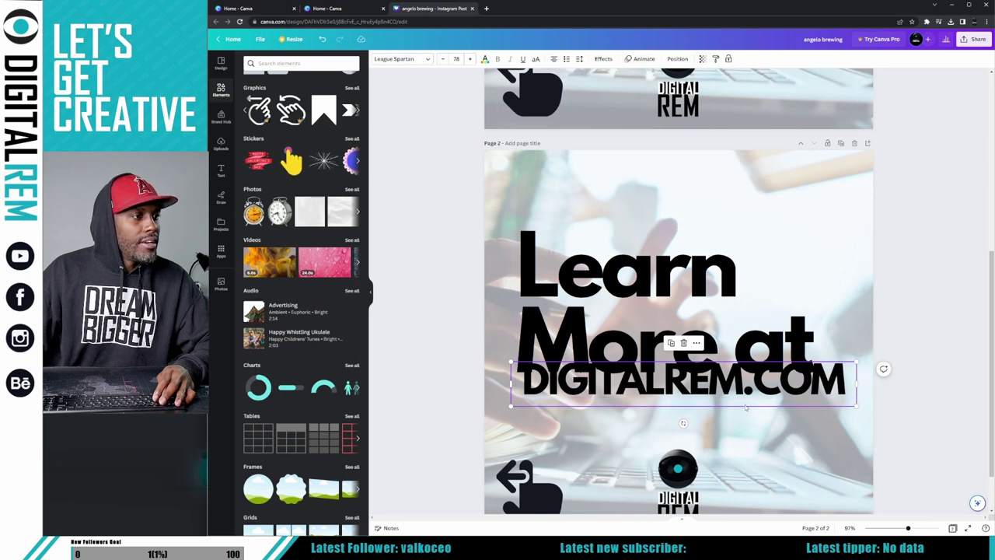
key("shift+Down")
key("shift+Down")
key("shift+Down")
key("shift+Down")
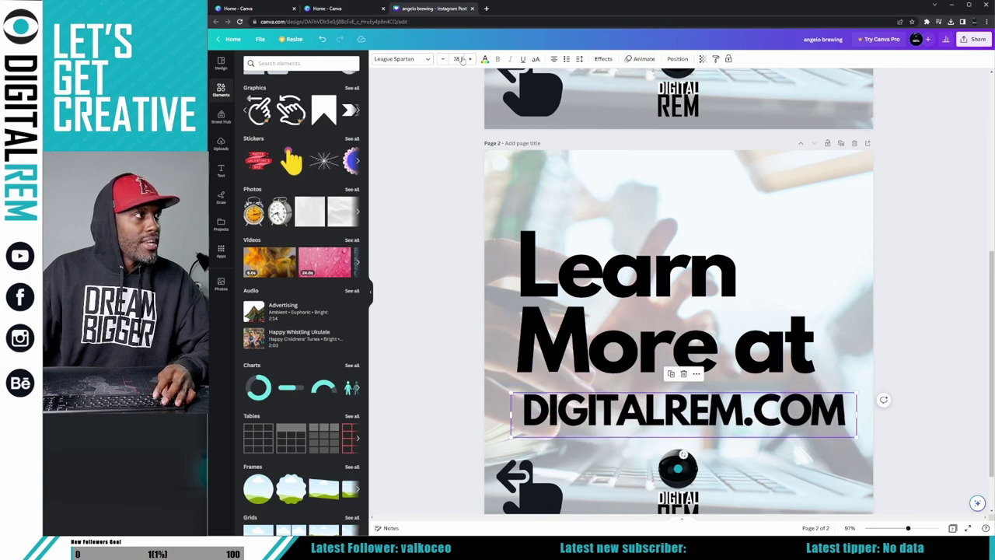
Step: Move the "Learn More at" heading higher on the second page and bring the website address up directly beneath it
left_click(647, 276)
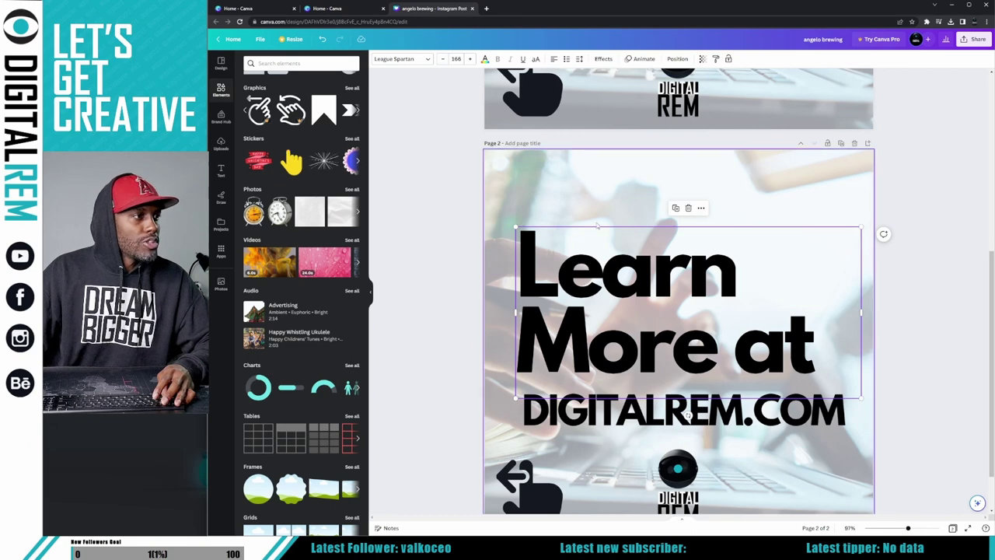
left_click_drag(572, 272, 574, 238)
left_click_drag(622, 404, 625, 366)
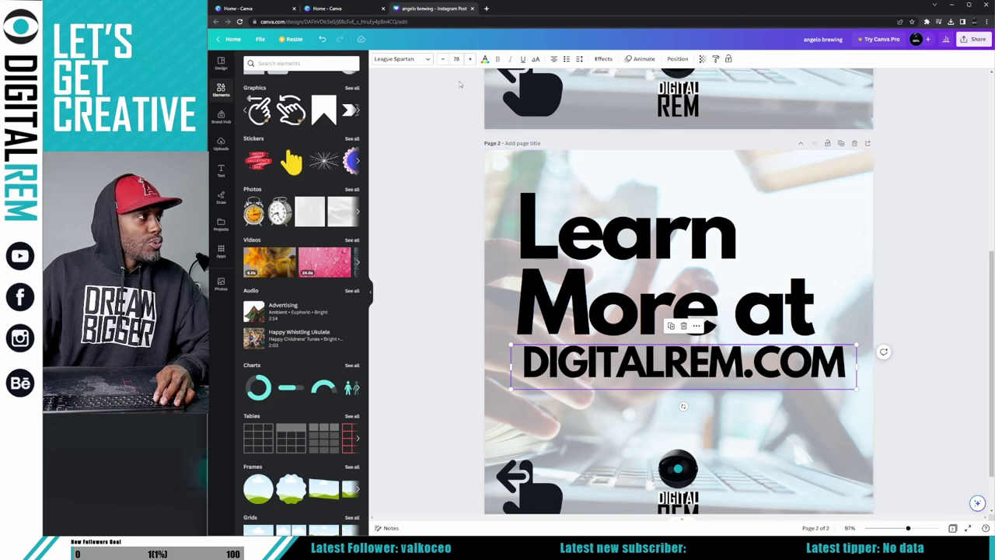
Step: Enlarge the "Learn More at" heading to font size 178 and shift it right to line up with the website address
key("Tab")
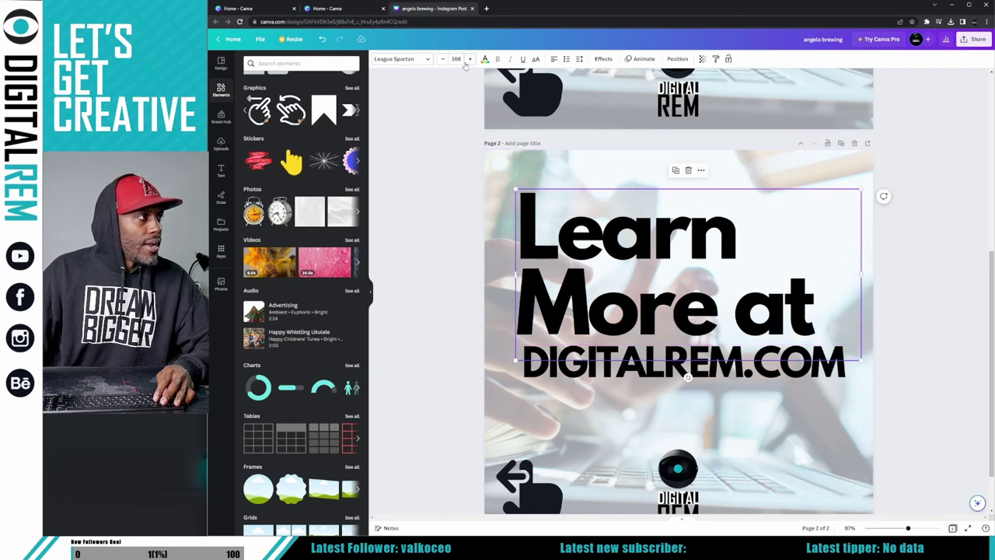
left_click(469, 59)
left_click(469, 60)
left_click(468, 60)
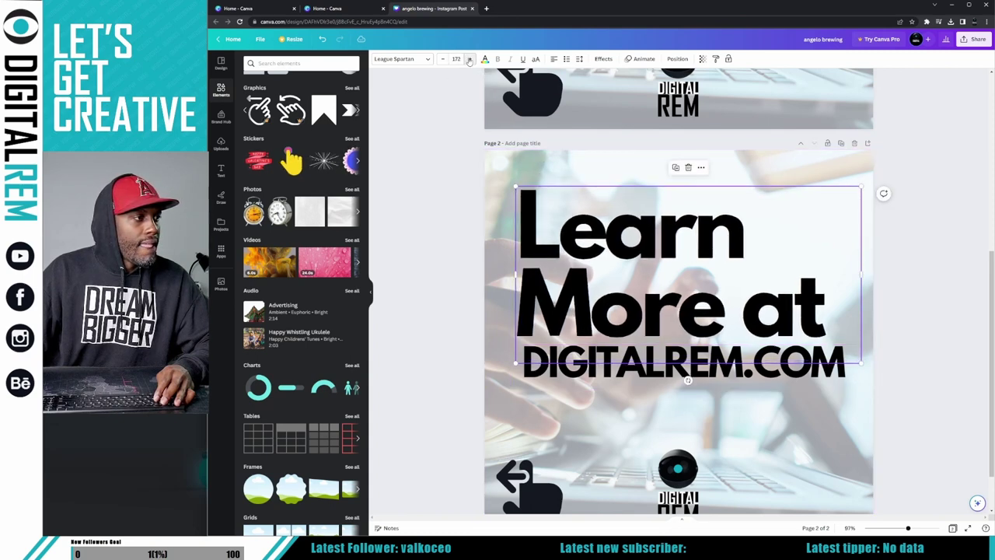
left_click(469, 60)
left_click(469, 60)
left_click(469, 60)
left_click(469, 60)
left_click(469, 60)
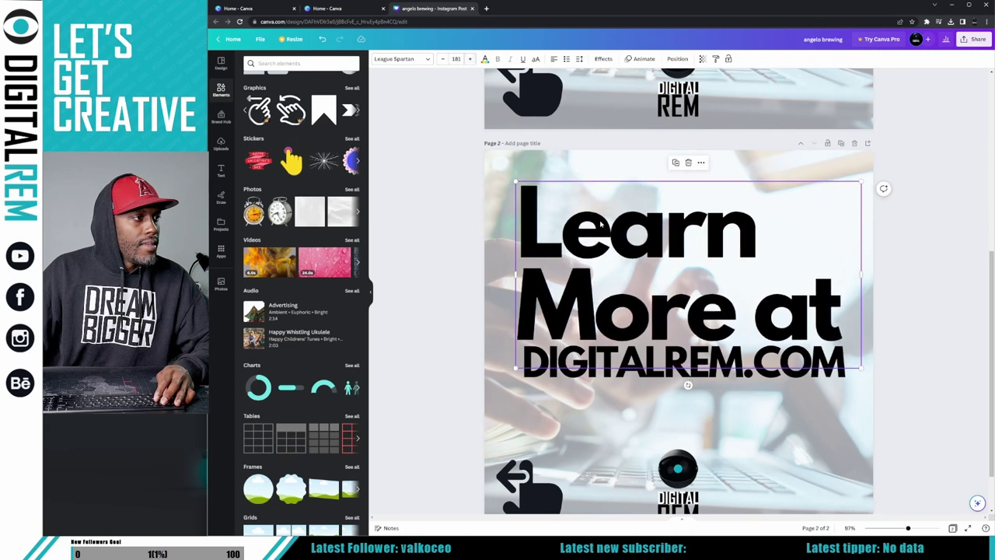
key("shift+Right")
key("shift+Right")
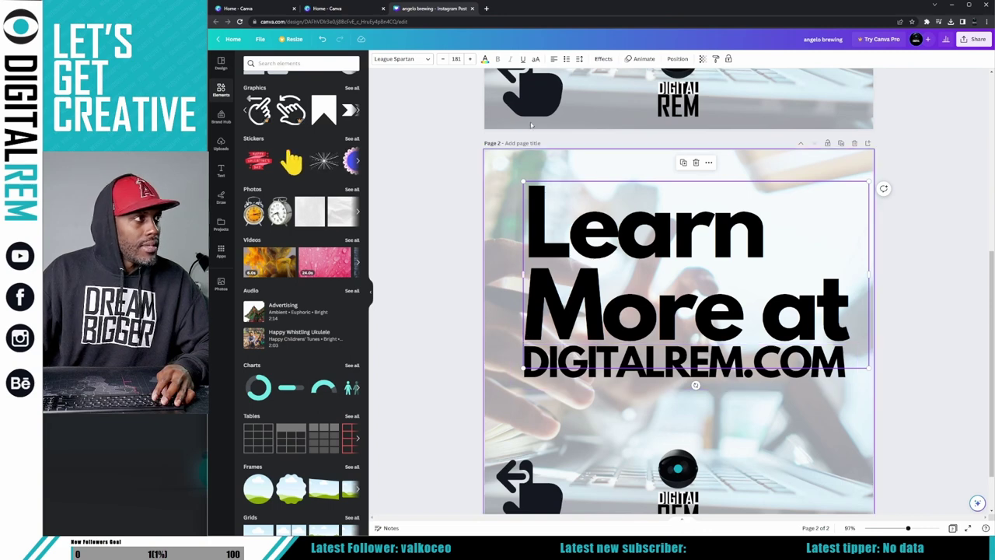
left_click(442, 60)
left_click(443, 60)
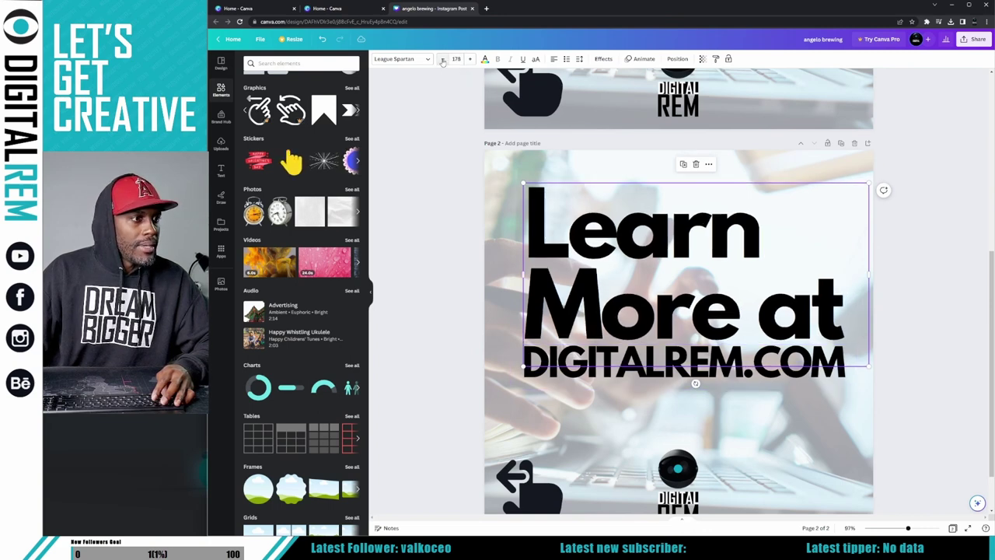
Step: Widen the gap between heading and website address, and move both texts together slightly down and left to center them on the page
left_click(794, 371)
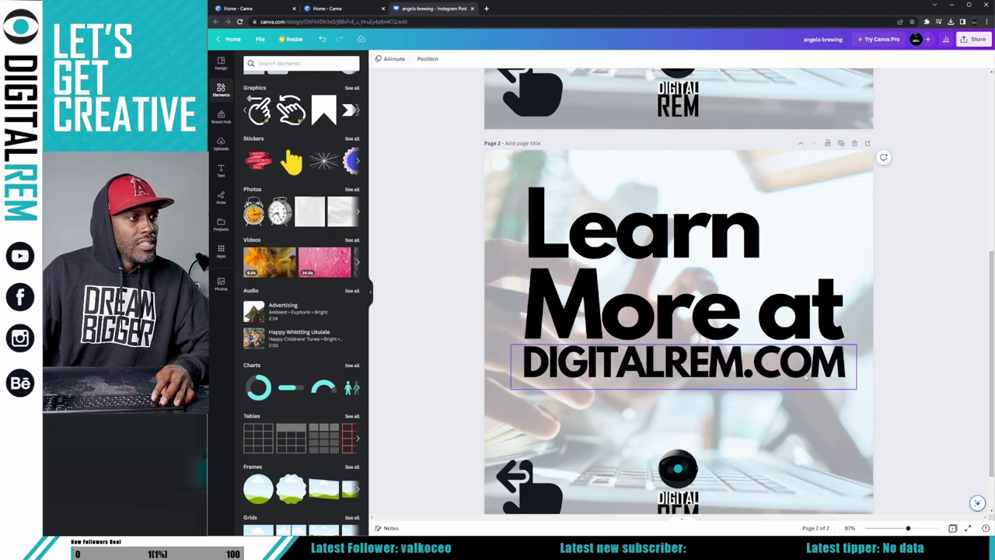
left_click_drag(794, 372, 793, 382)
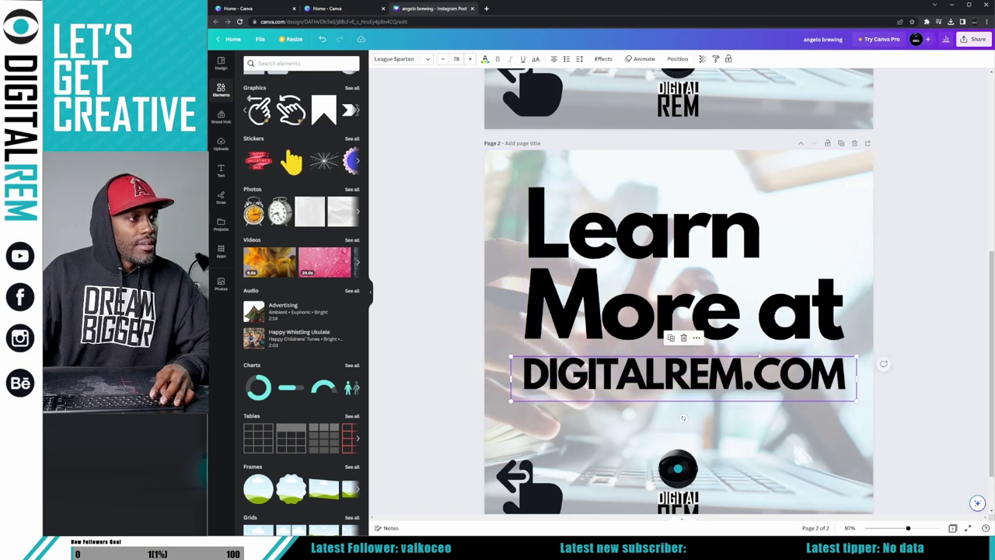
left_click(685, 336, "shift")
left_click_drag(731, 331, 731, 341)
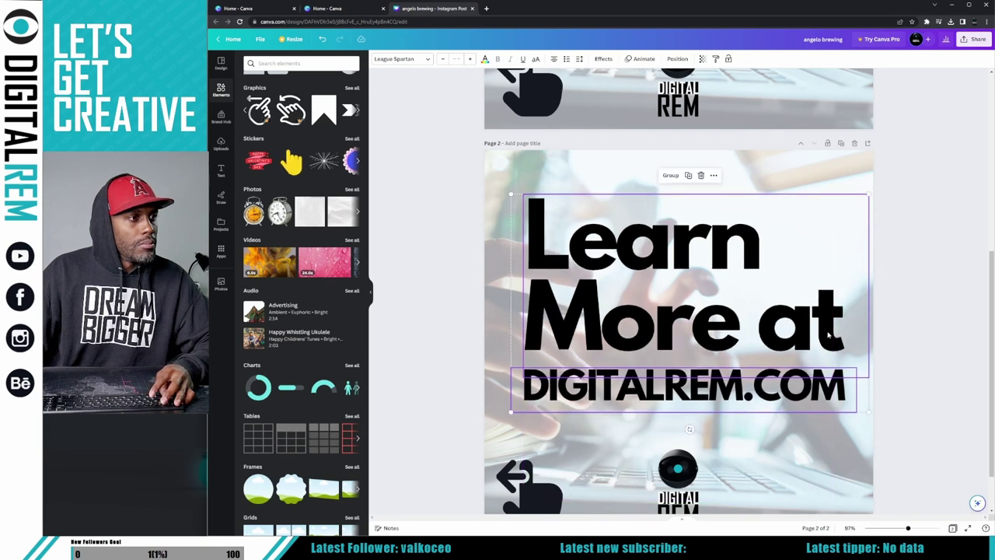
left_click_drag(804, 339, 799, 341)
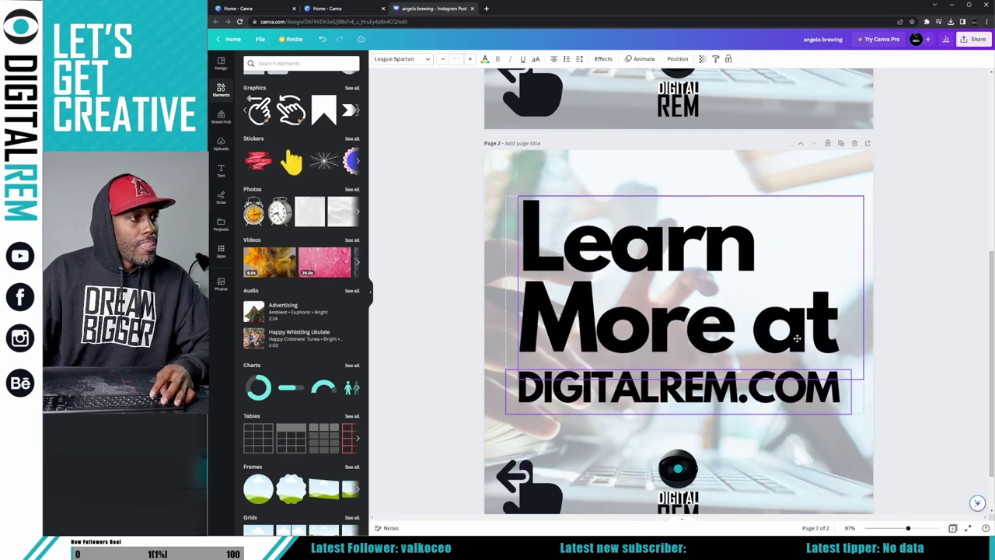
left_click(919, 319)
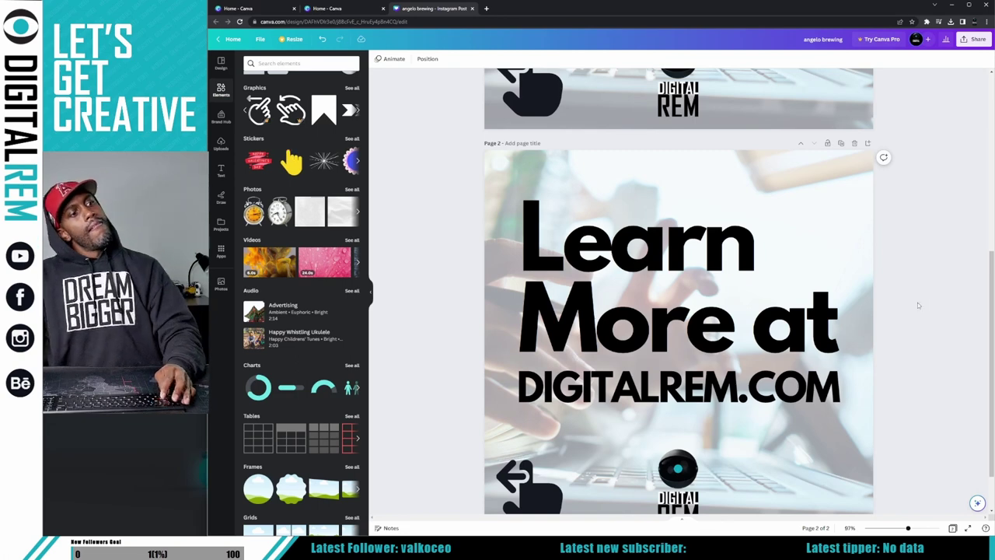
Step: Reduce the website address's font size to 47
left_click(707, 403)
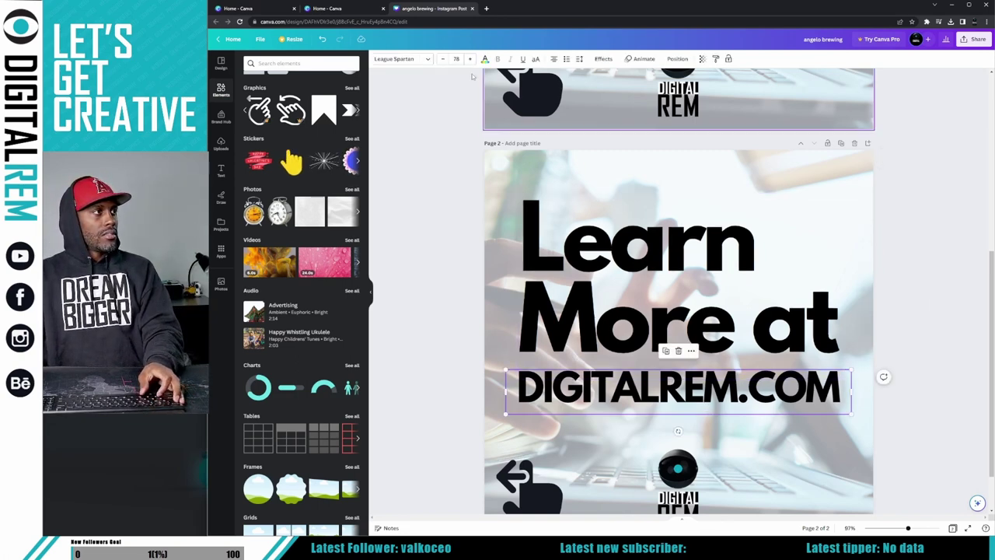
left_click(443, 59)
left_click(443, 59)
left_click(443, 59)
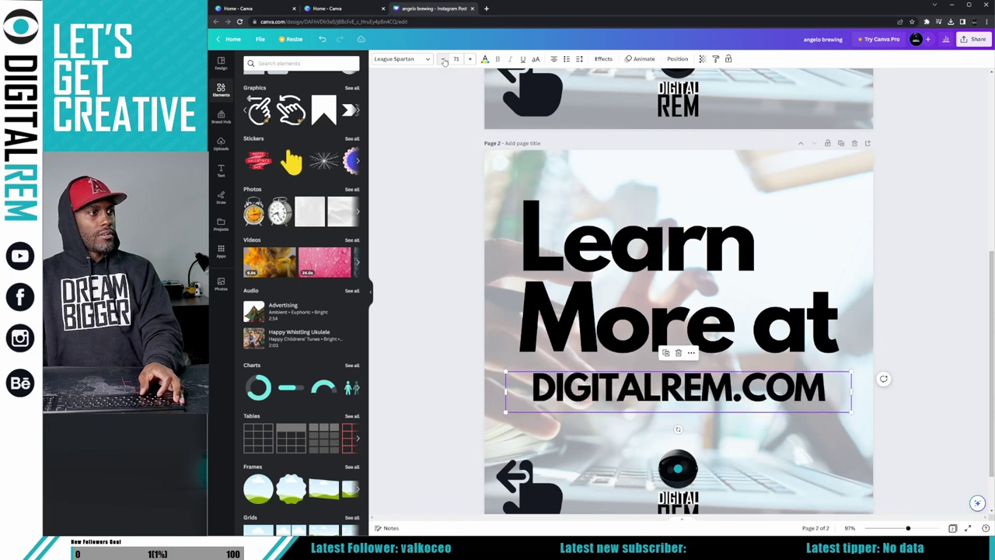
left_click(443, 59)
left_click(443, 59)
left_click(443, 59)
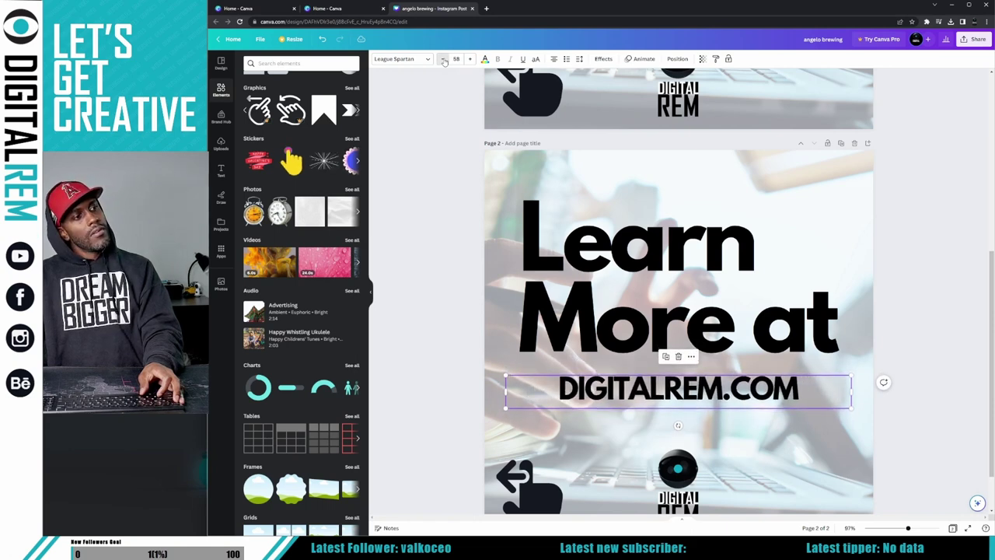
left_click(443, 59)
left_click(443, 60)
left_click(443, 59)
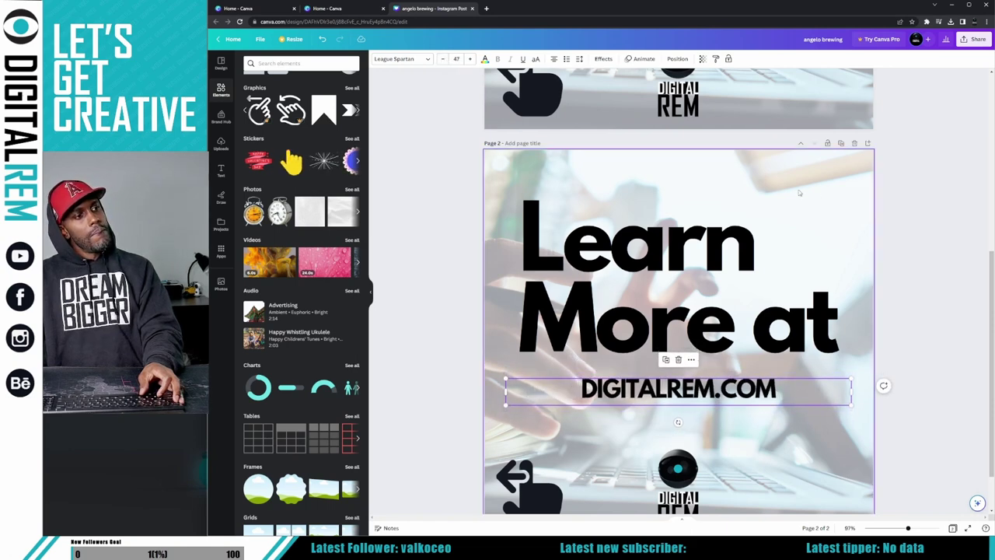
left_click(929, 236)
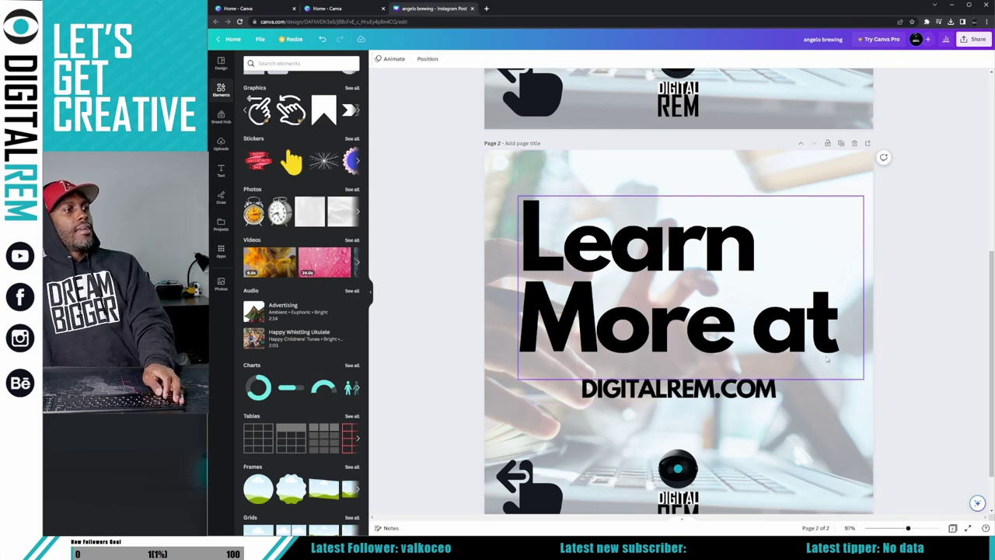
Step: Move the website address down to midway between the "Learn More at" heading and the logo
left_click_drag(747, 400, 745, 420)
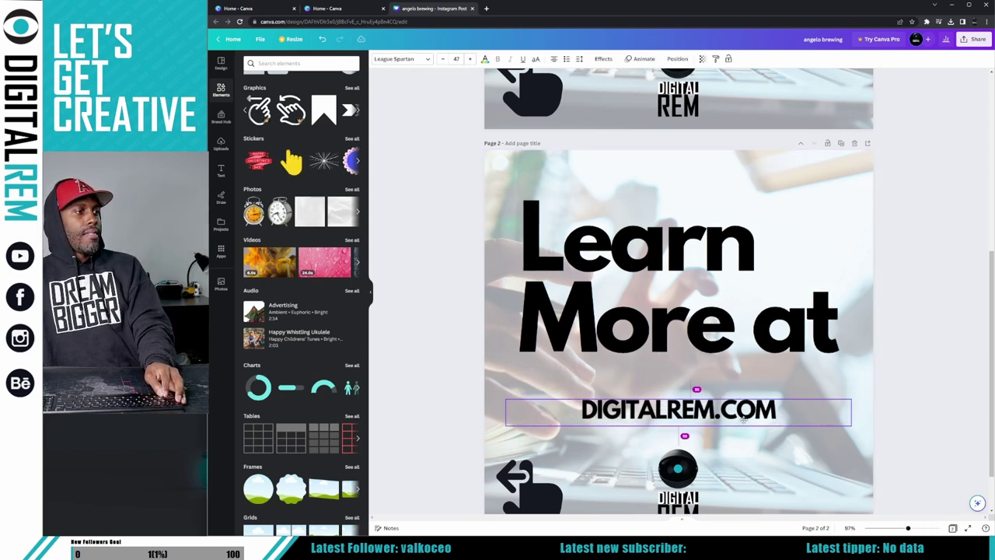
left_click(974, 290)
scroll(973, 290, "down", 2)
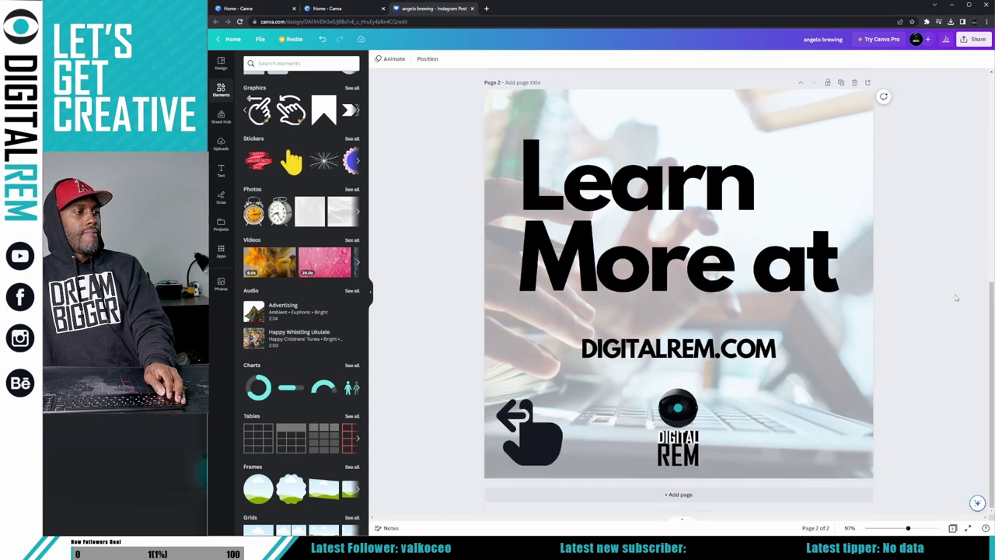
Step: Nudge the "Learn More at" heading on page 2 slightly down toward the website address
scroll(898, 298, "up", 3)
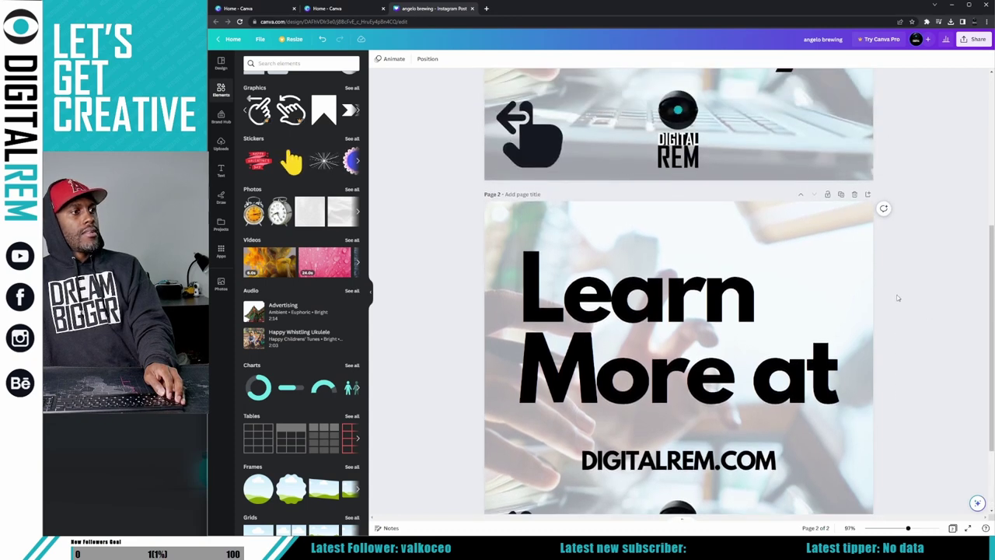
scroll(898, 298, "down", 3)
scroll(897, 298, "down", 1)
left_click_drag(709, 287, 710, 294)
left_click(906, 235)
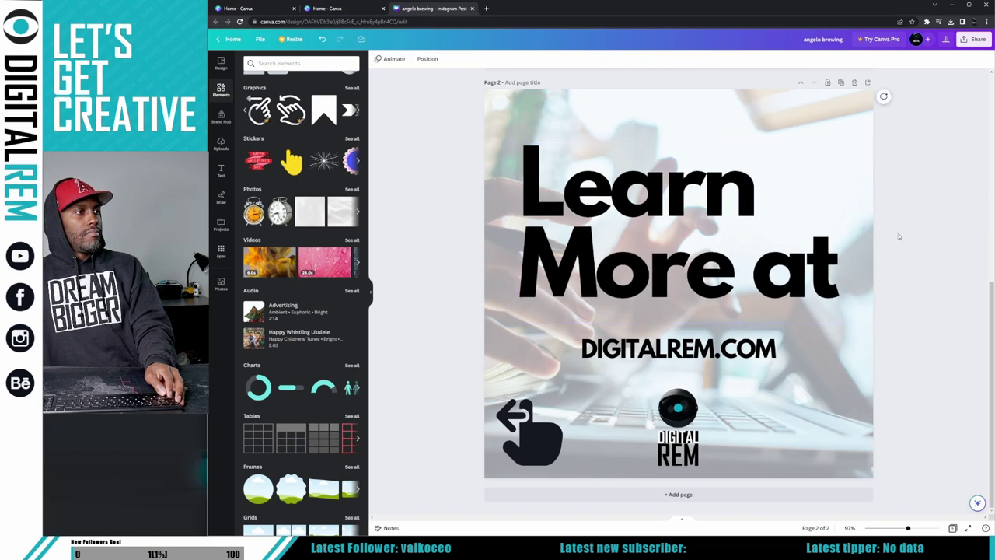
Step: Replace the heading text on page 1 with "Coding is the Future"
scroll(898, 234, "up", 5)
left_click(648, 215)
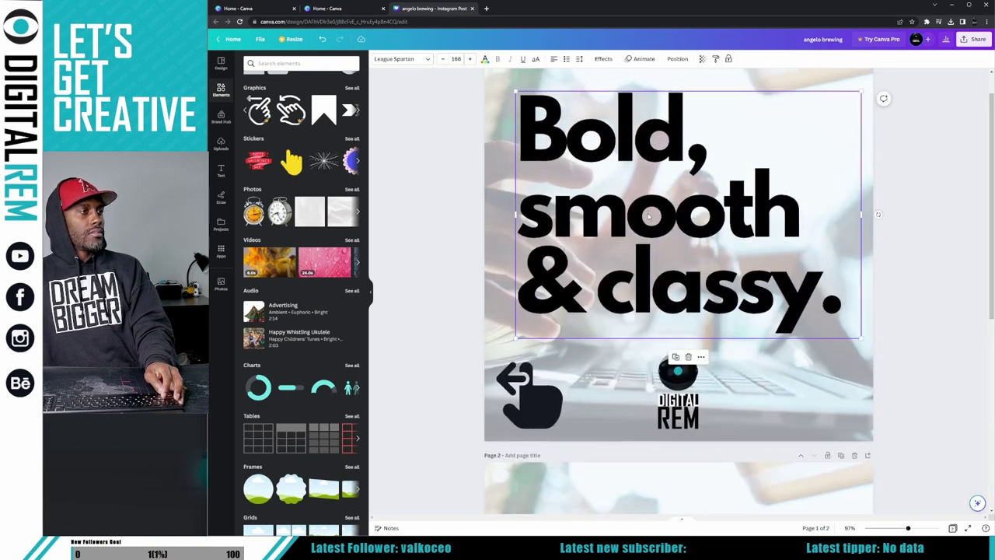
left_click(649, 215)
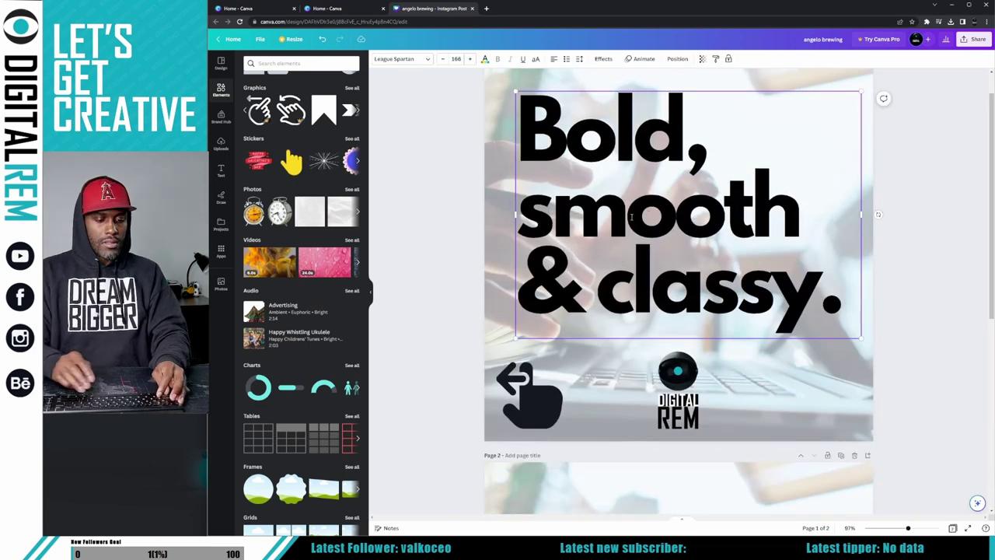
key("ctrl+a")
type("C")
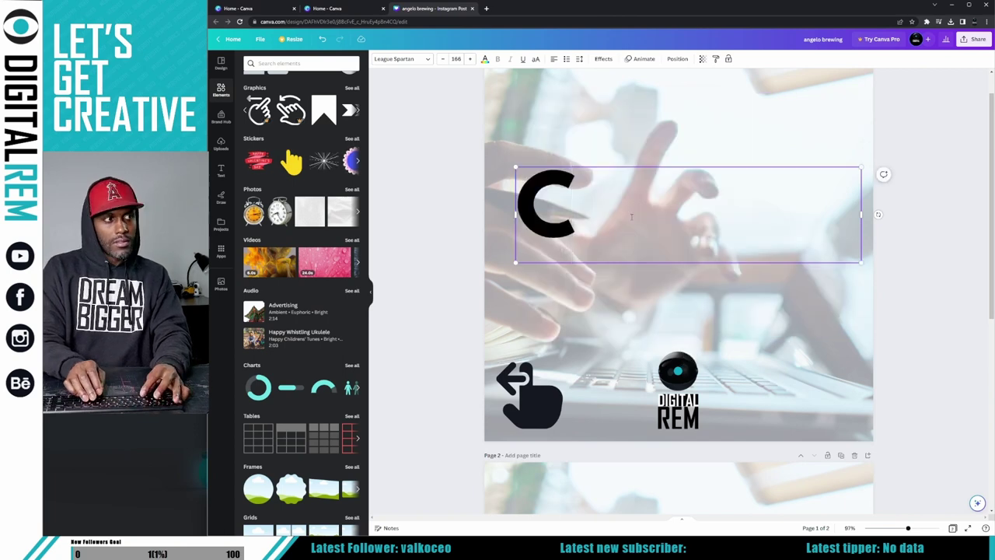
type("oding ")
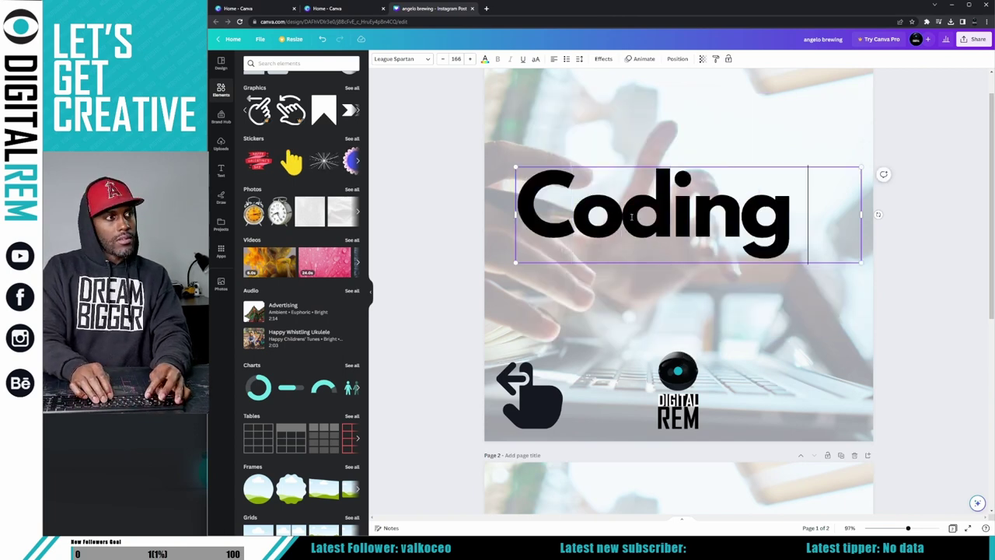
type("is")
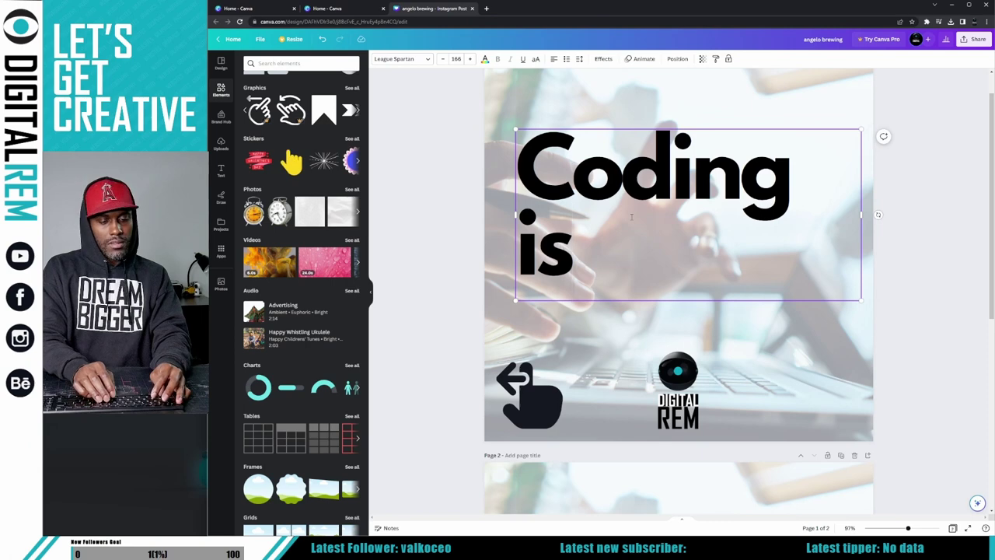
type(" the ")
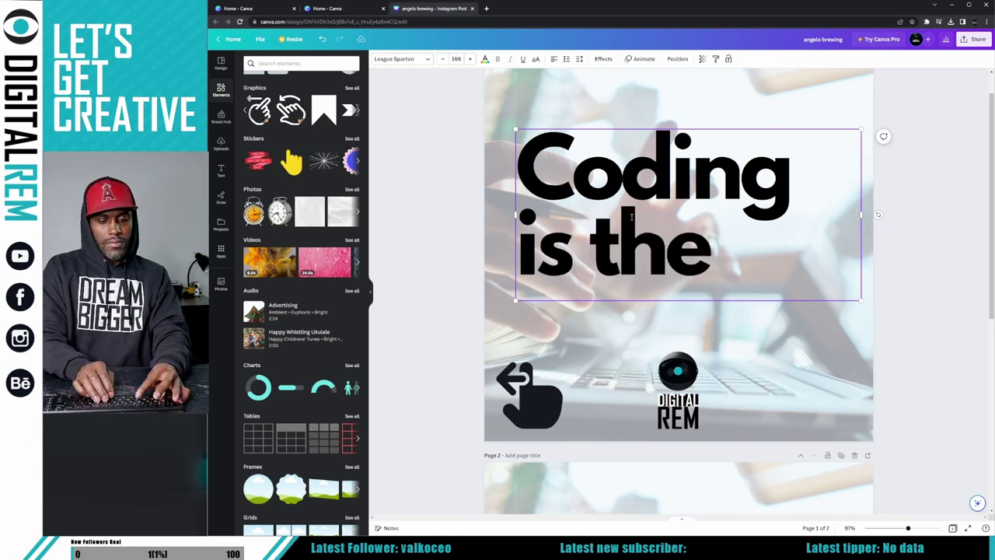
type("Futuure")
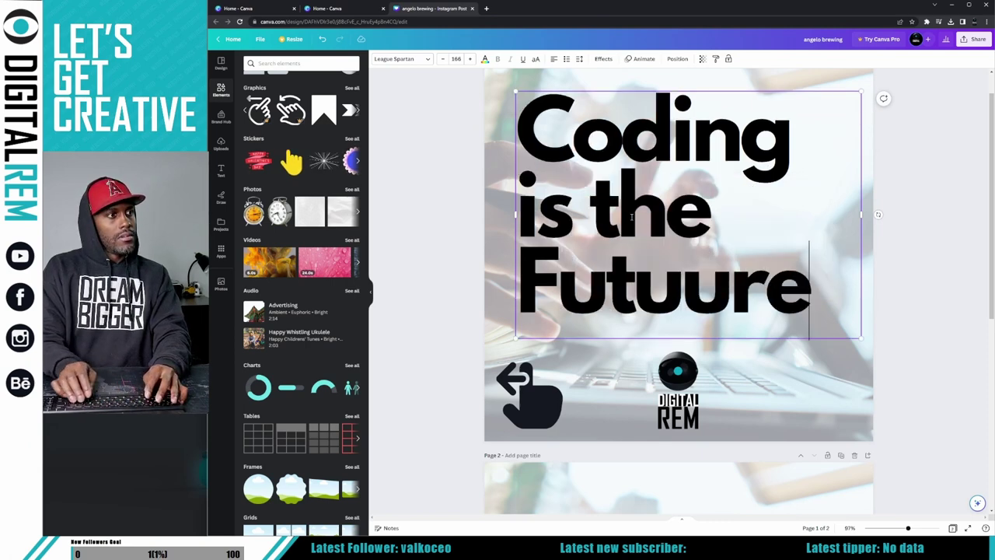
key("BackSpace")
key("BackSpace")
key("BackSpace")
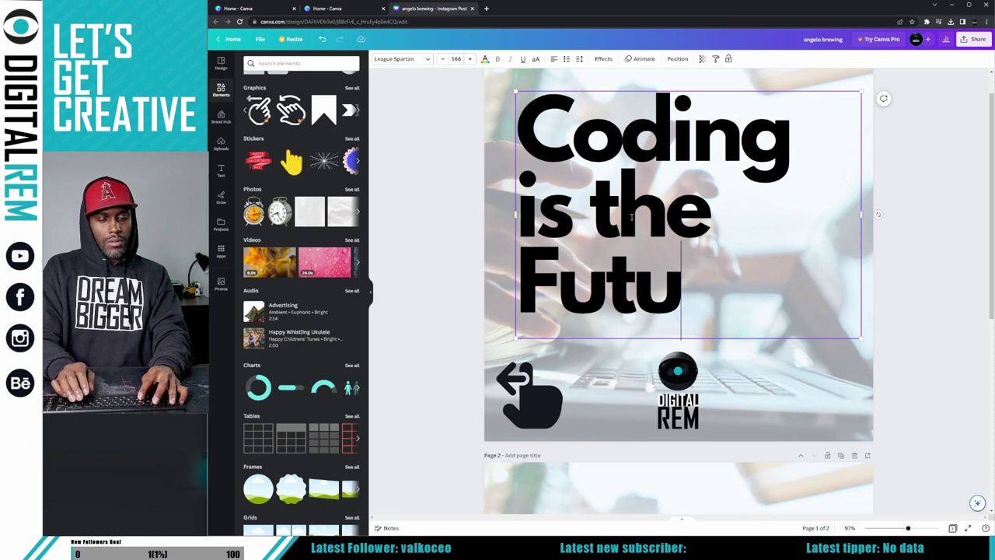
type("re")
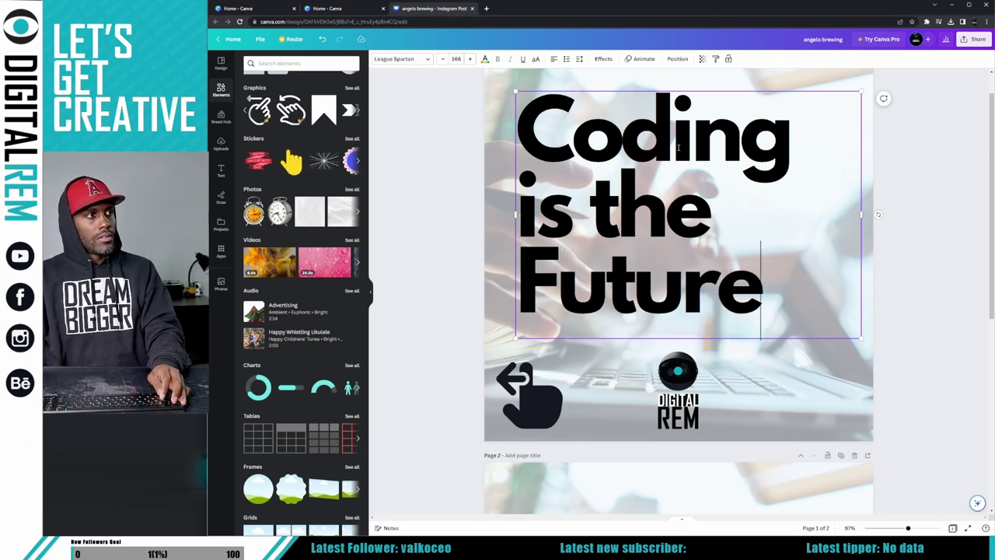
Step: Try "Coders" in place of "Coding" in the page 1 heading, and restore the original word
left_click_drag(672, 144, 786, 144)
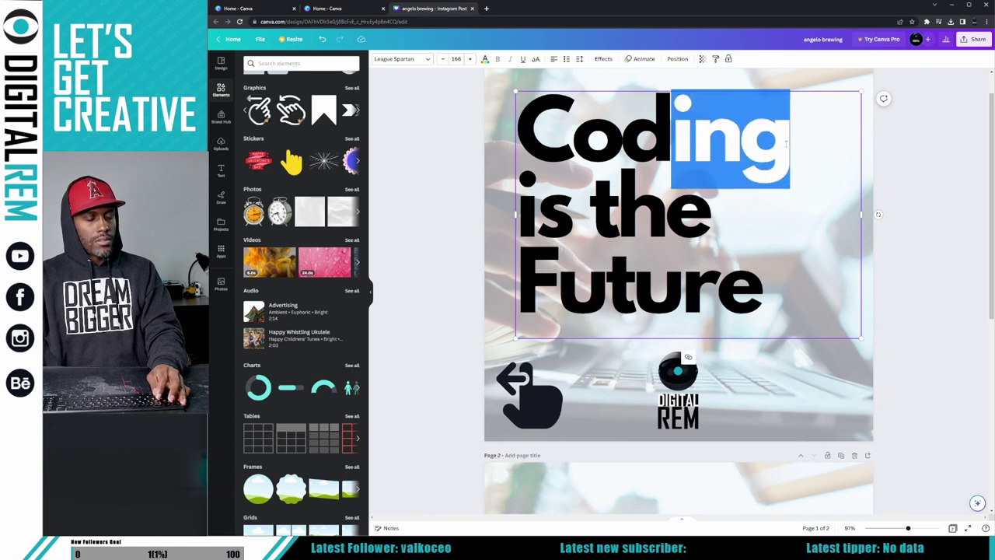
type("ers")
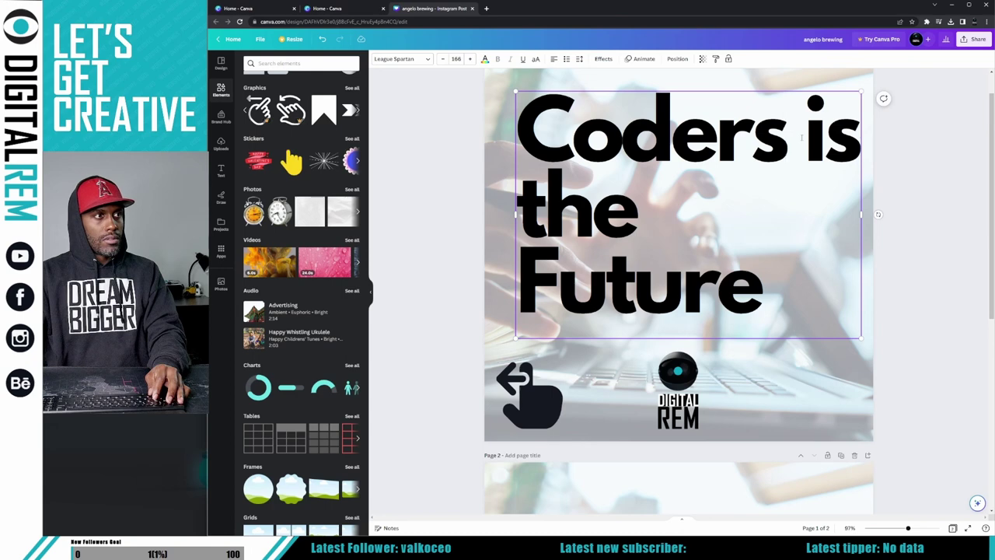
key("BackSpace")
key("BackSpace")
key("BackSpace")
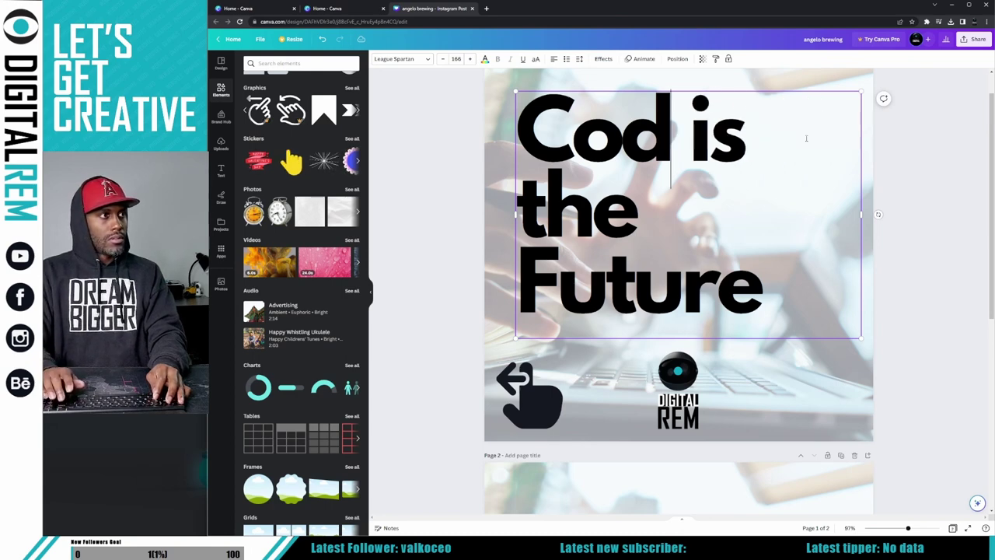
type("ing")
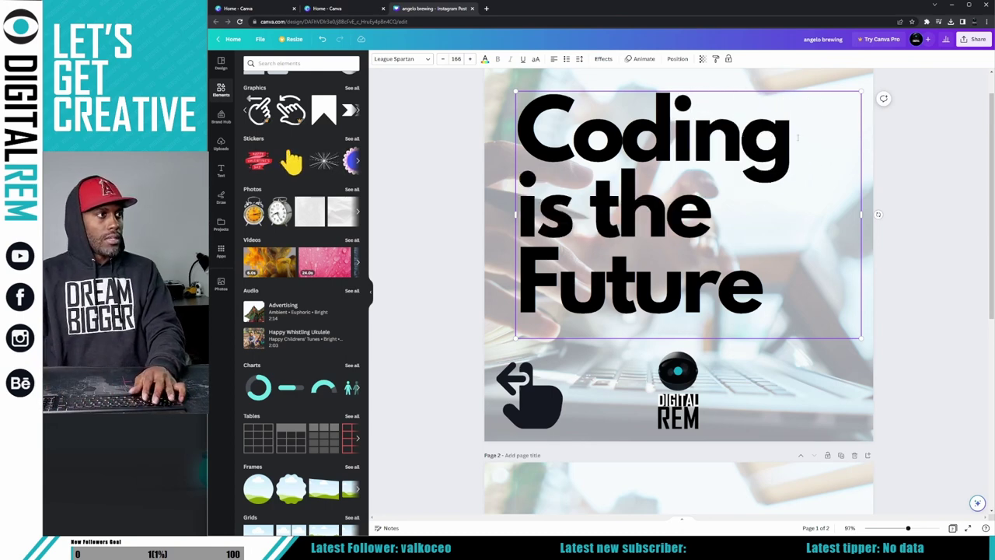
left_click(957, 222)
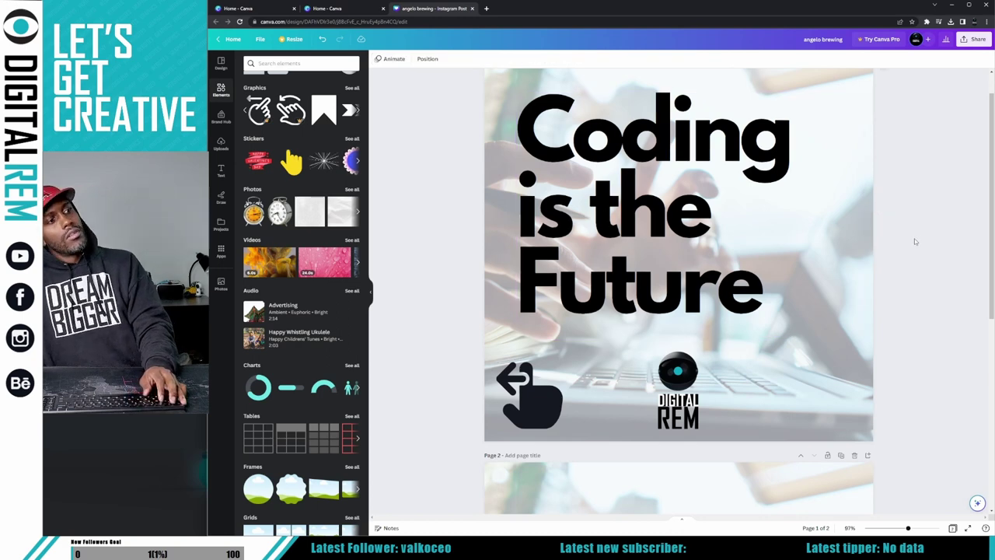
Step: Review pages 1 and 2 against each other, comparing their headings, logos and swipe hands
scroll(892, 262, "down", 2)
scroll(891, 262, "down", 5)
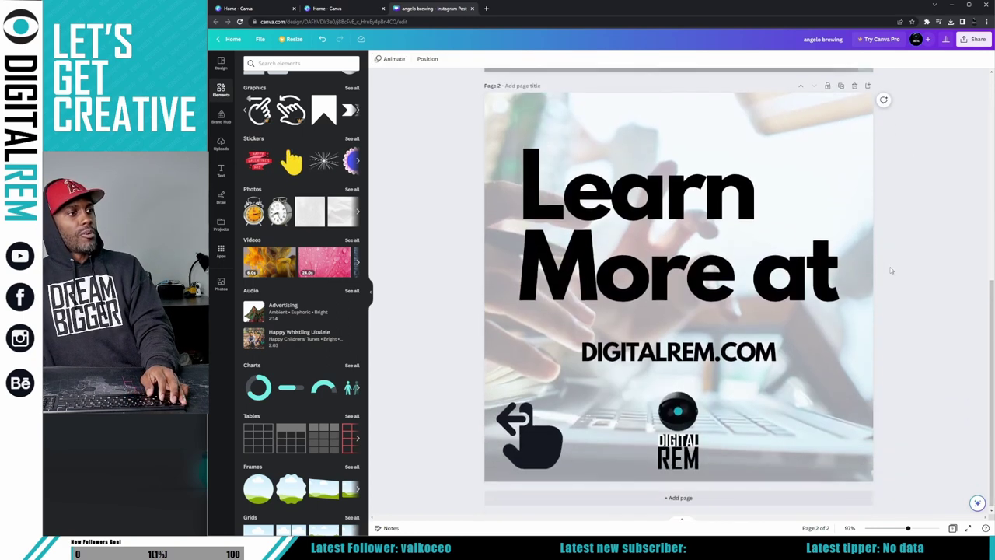
scroll(891, 273, "up", 2)
scroll(890, 272, "up", 5)
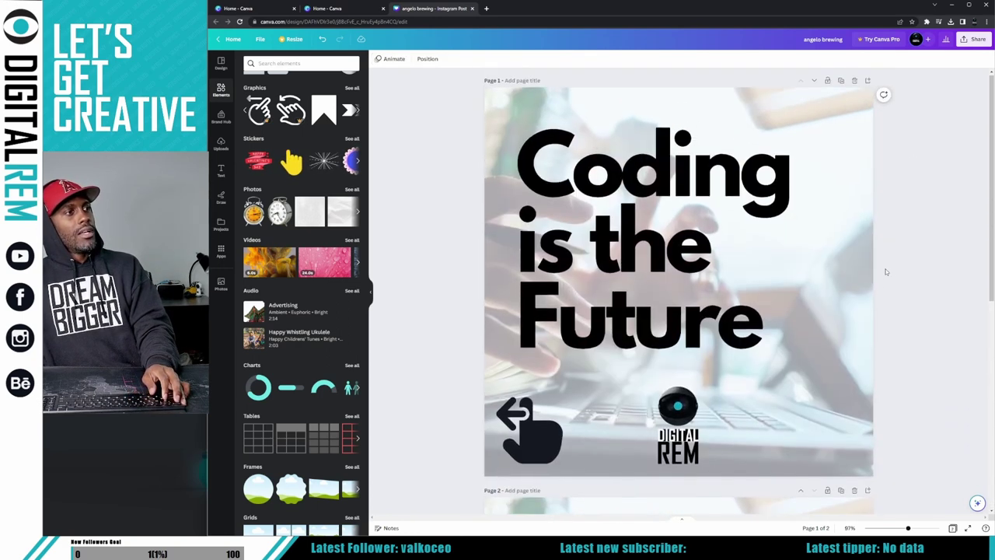
scroll(874, 256, "down", 1)
scroll(874, 254, "down", 5)
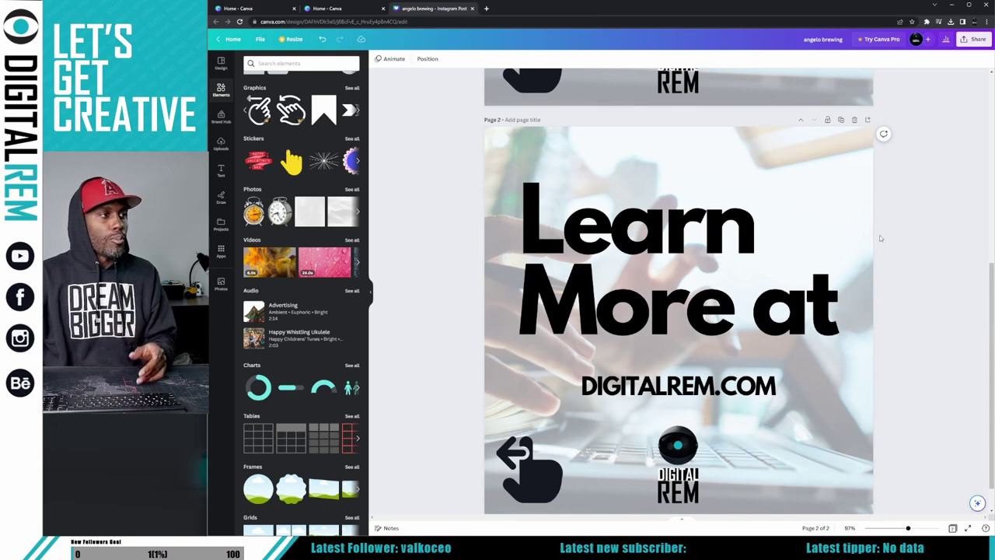
scroll(813, 276, "up", 2)
scroll(812, 275, "up", 3)
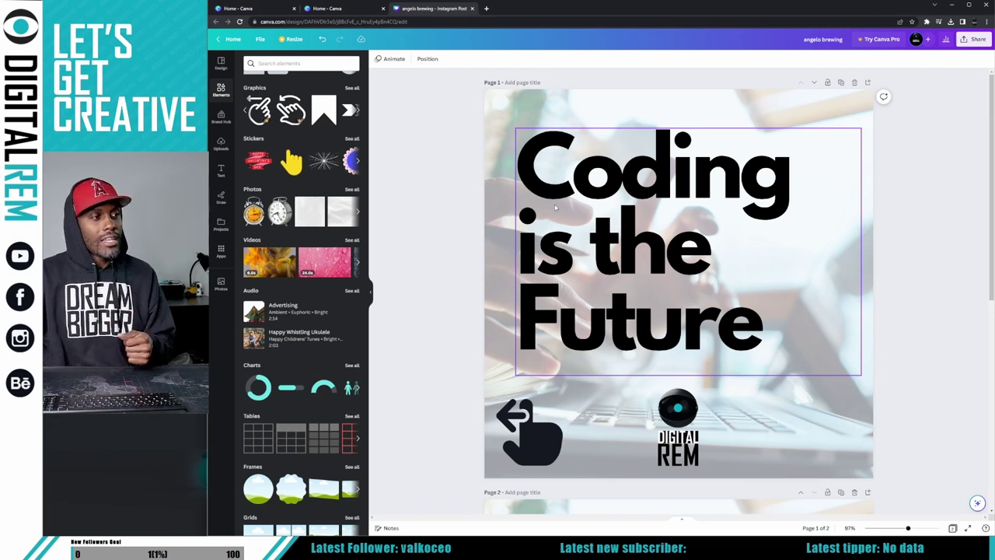
Step: Duplicate the "Coding is the Future" page to add another carousel page before the "Learn More at" page
left_click(841, 83)
scroll(855, 230, "down", 1)
scroll(854, 233, "down", 3)
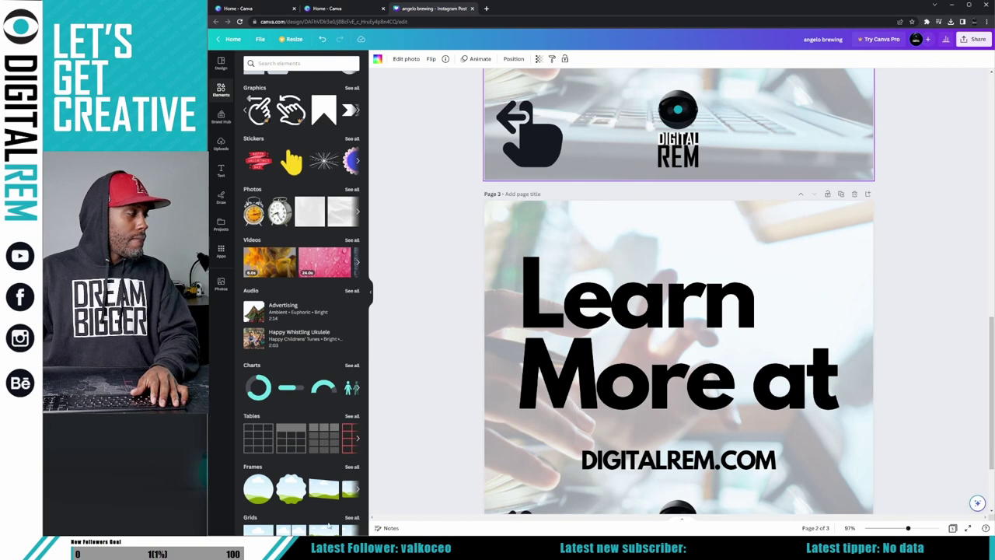
Step: Open ChatGPT in a new browser tab
left_click(488, 9)
left_click(505, 19)
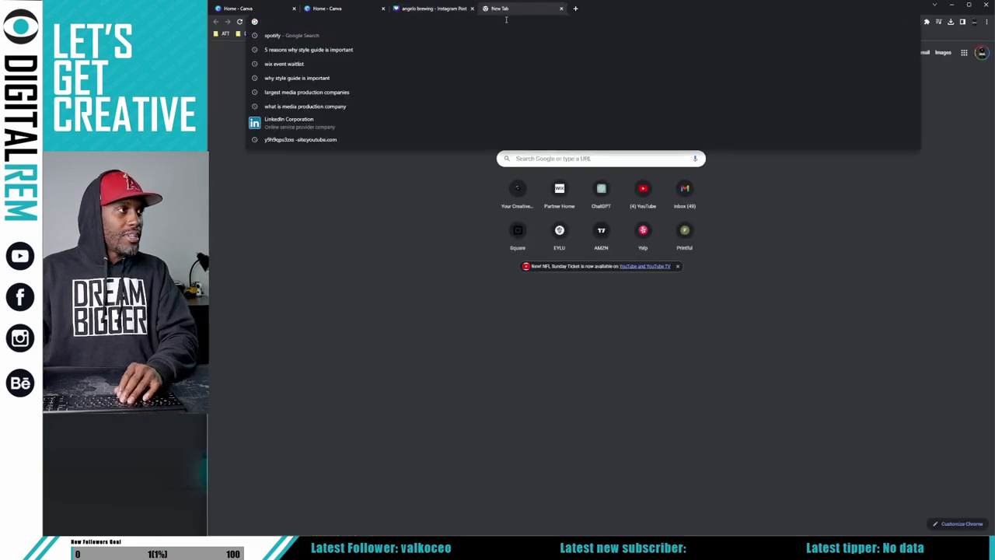
left_click(612, 197)
left_click(613, 197)
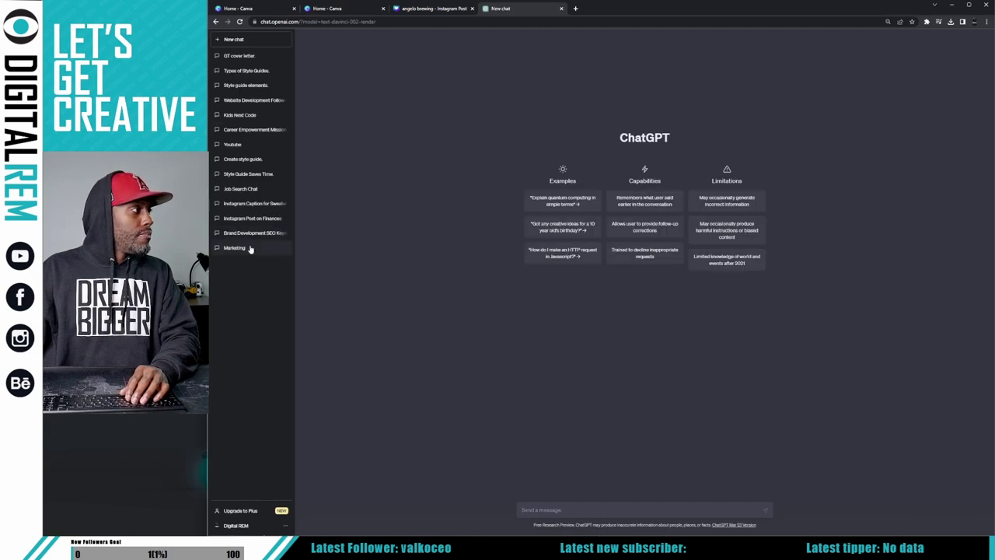
left_click(262, 84)
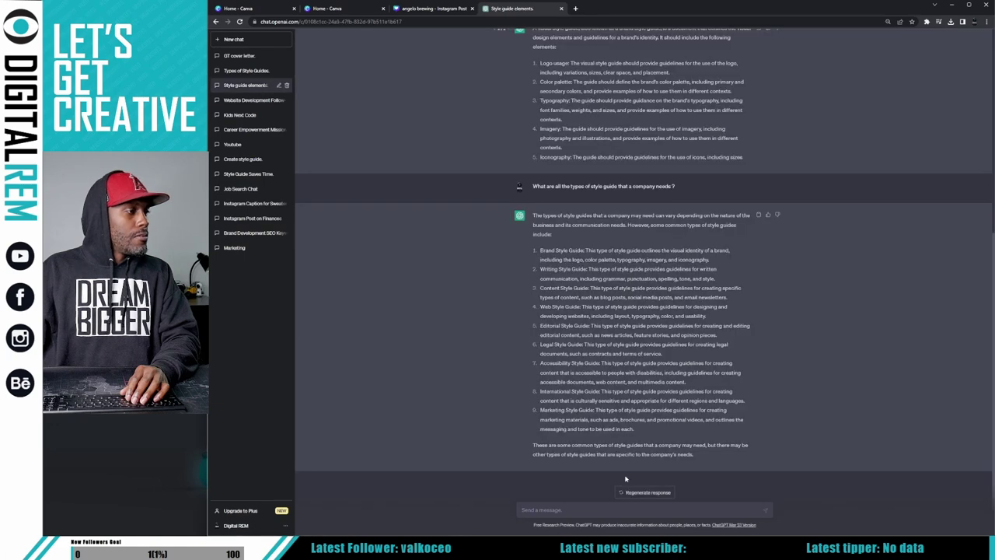
left_click(590, 510)
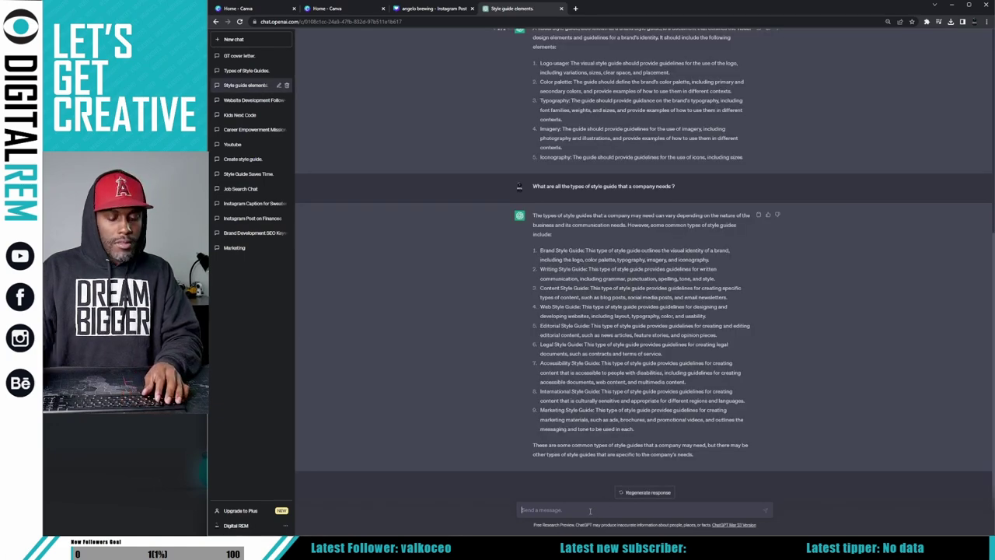
type("what")
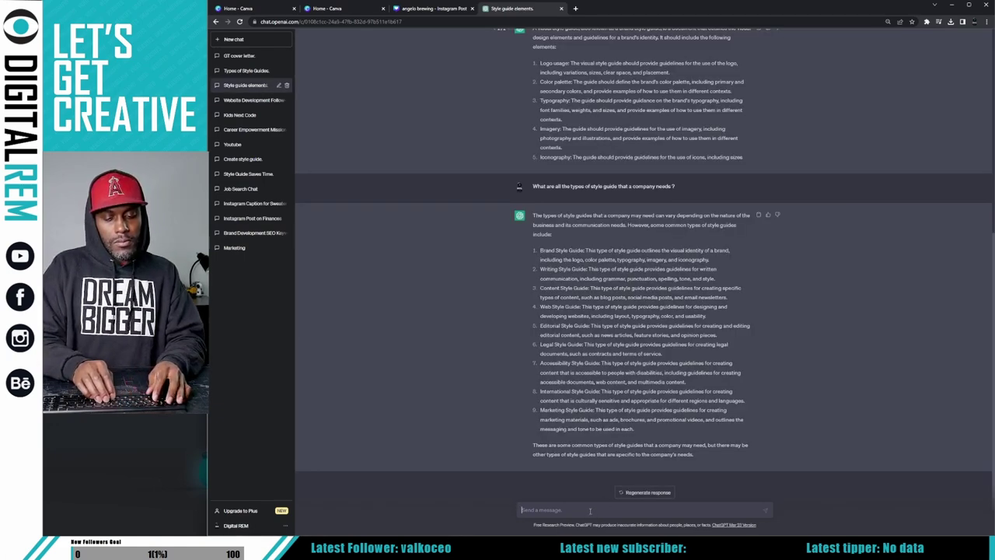
key("BackSpace")
key("BackSpace")
key("BackSpace")
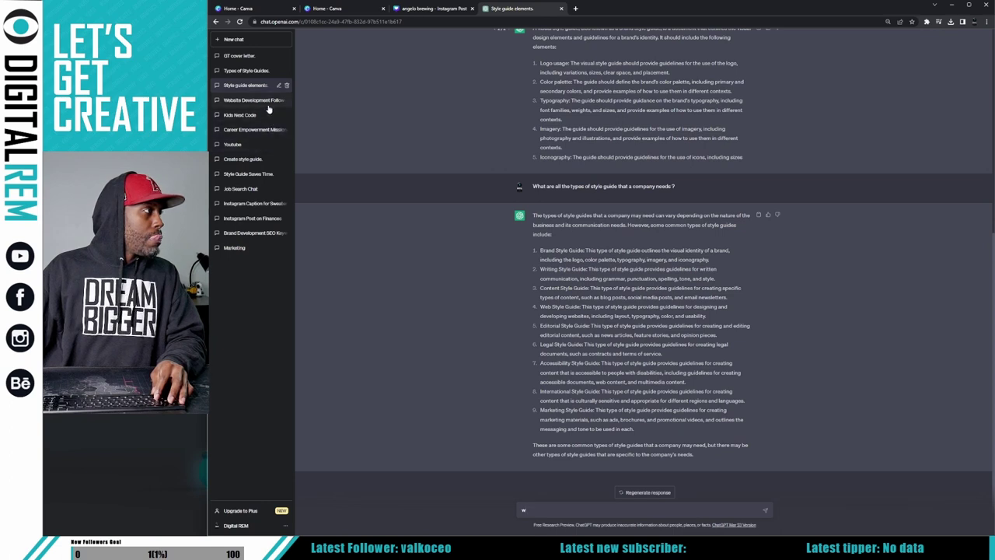
left_click(249, 41)
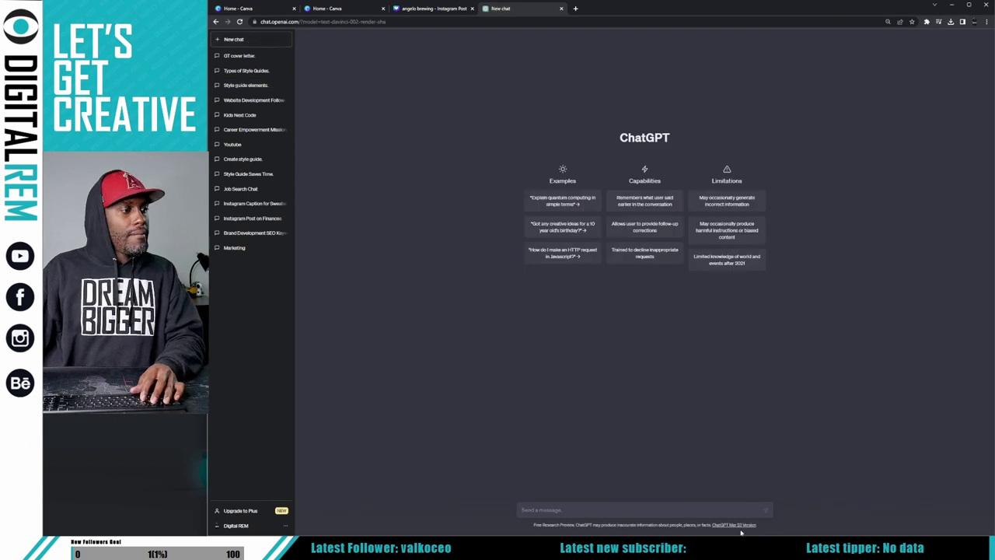